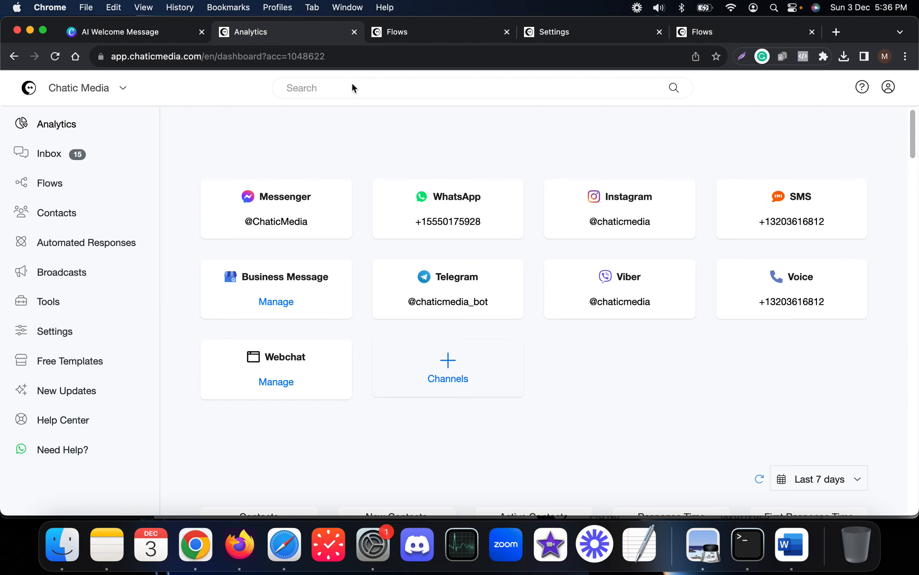
Review the supported channels slide in the Canva presentation, and return to the Chatic Media analytics dashboard.
left_click(119, 31)
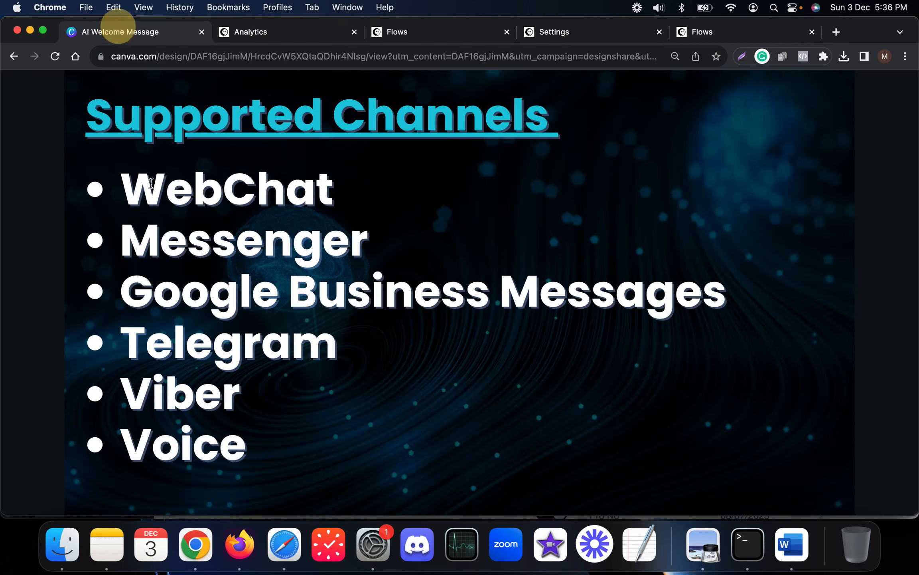
left_click(89, 224)
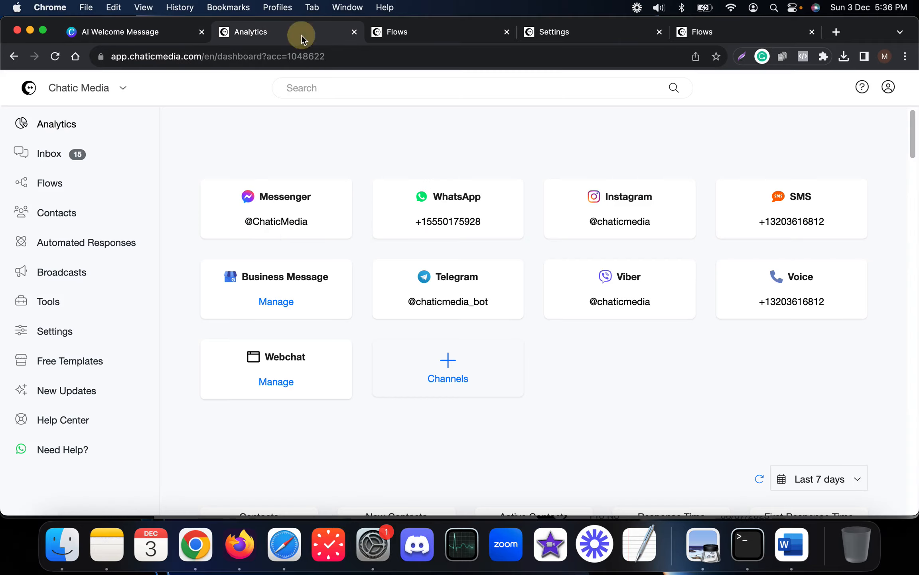
left_click(302, 35)
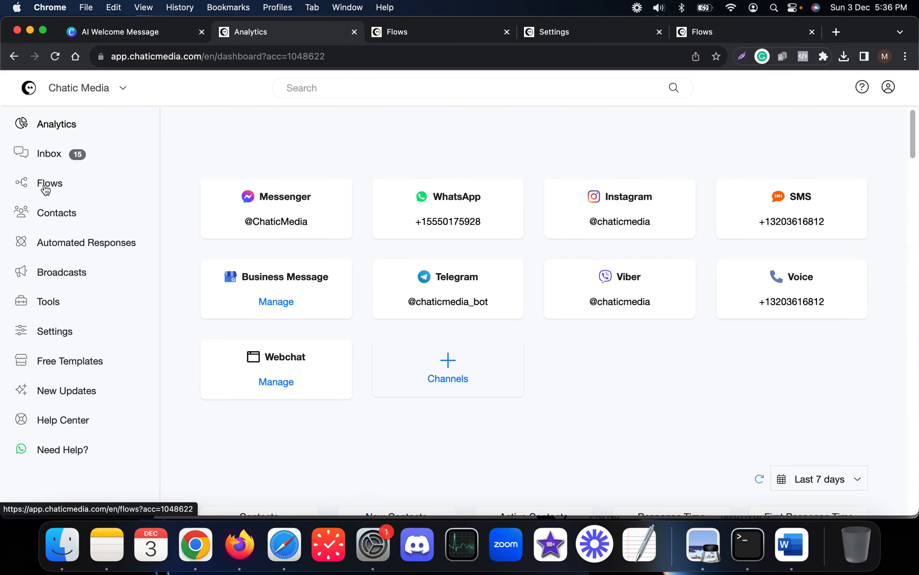
Create a new flow named "AI Welcome Message" in Chatic Media.
left_click(393, 33)
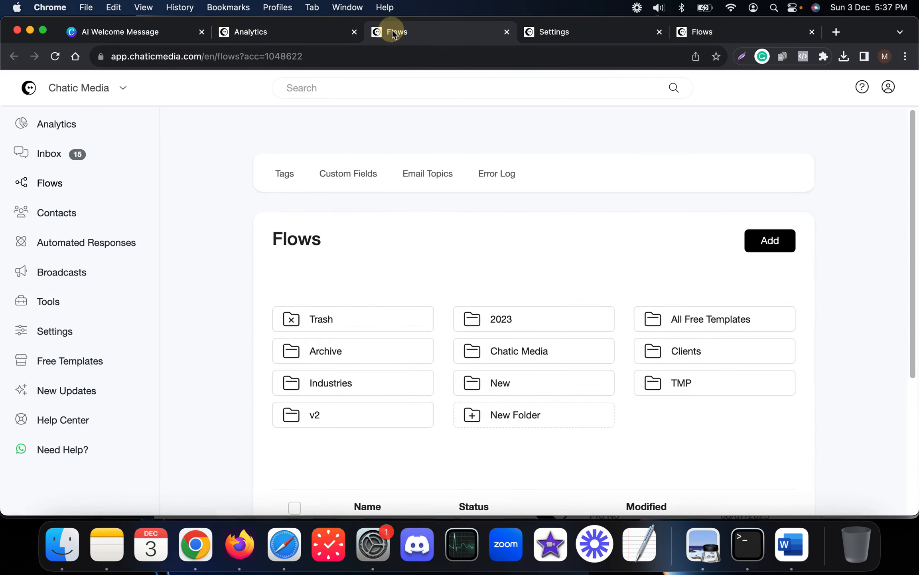
scroll(412, 203, "down", 2)
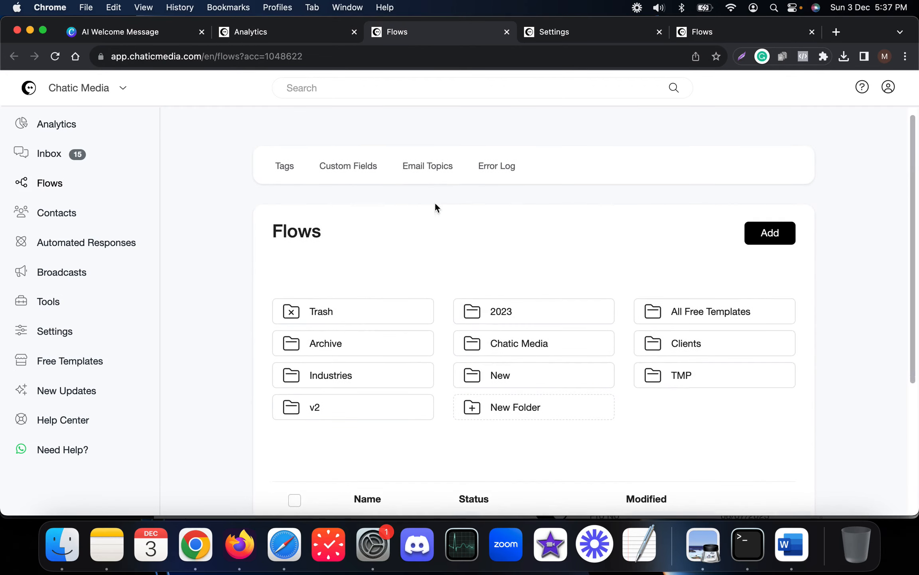
left_click(757, 236)
left_click(375, 149)
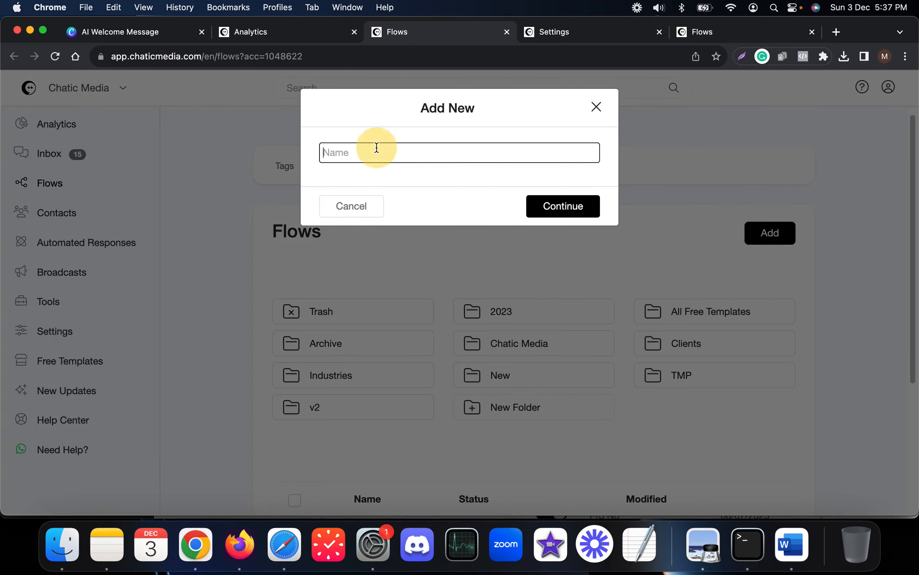
type("AI Welcome Message")
key("super+a")
left_click(558, 204)
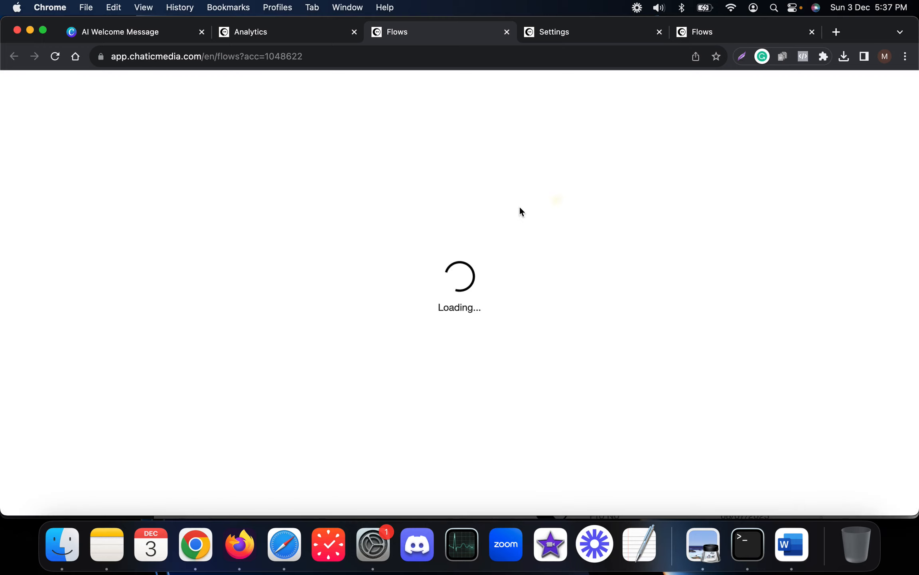
Add an OpenAI action to the flow's Send Message step and open the action's settings.
left_click(360, 256)
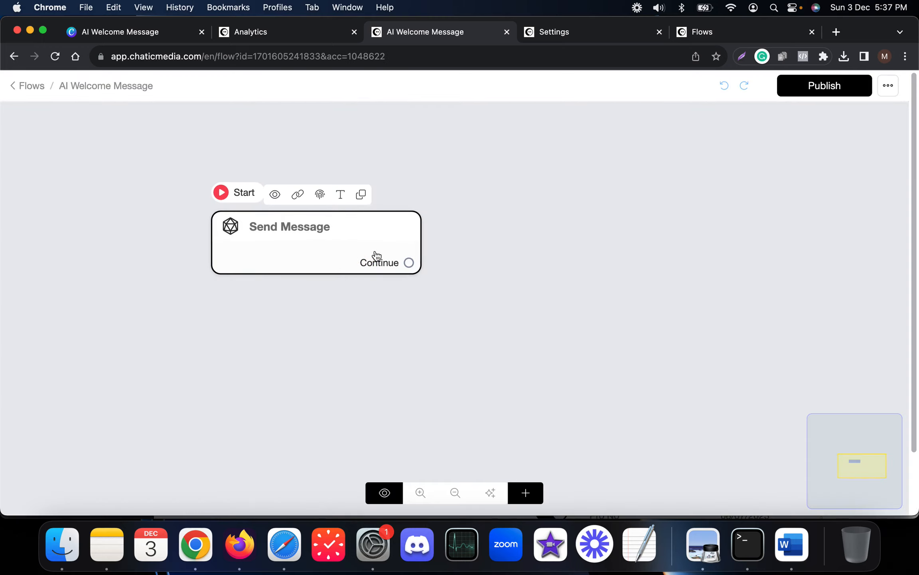
left_click(377, 256)
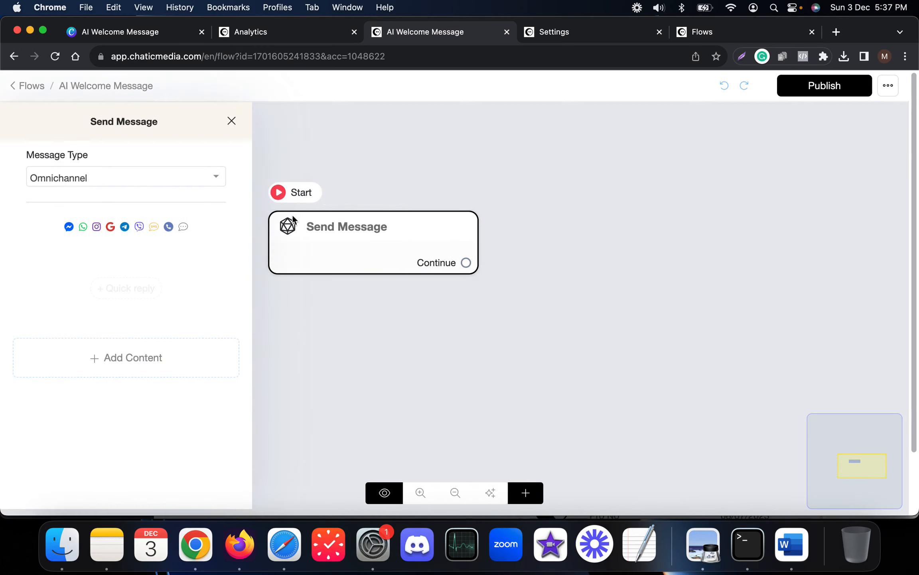
left_click(155, 364)
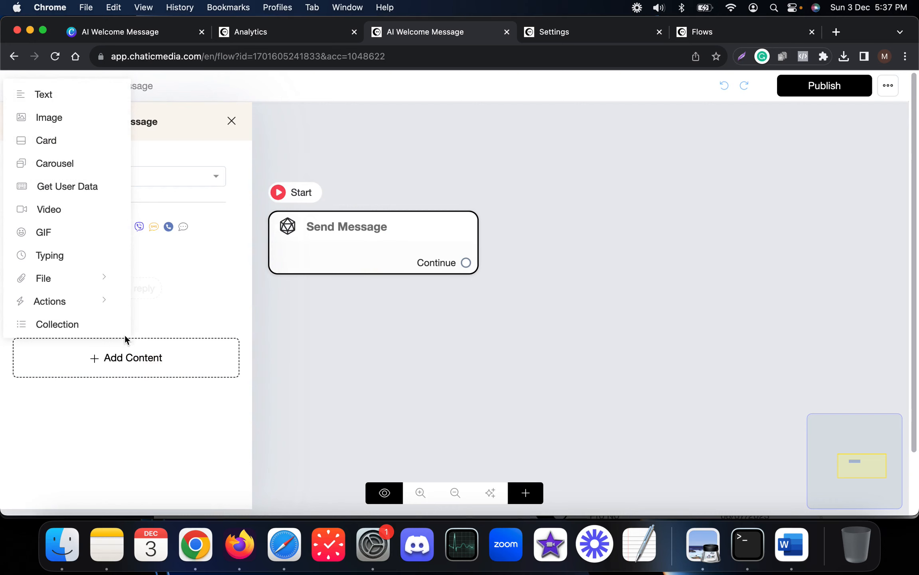
left_click(48, 301)
left_click(196, 154)
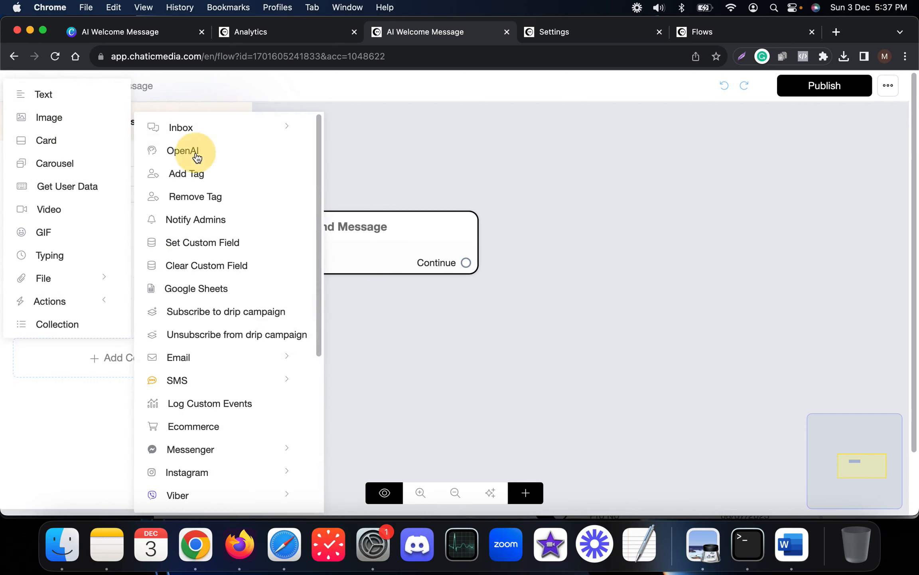
left_click(121, 263)
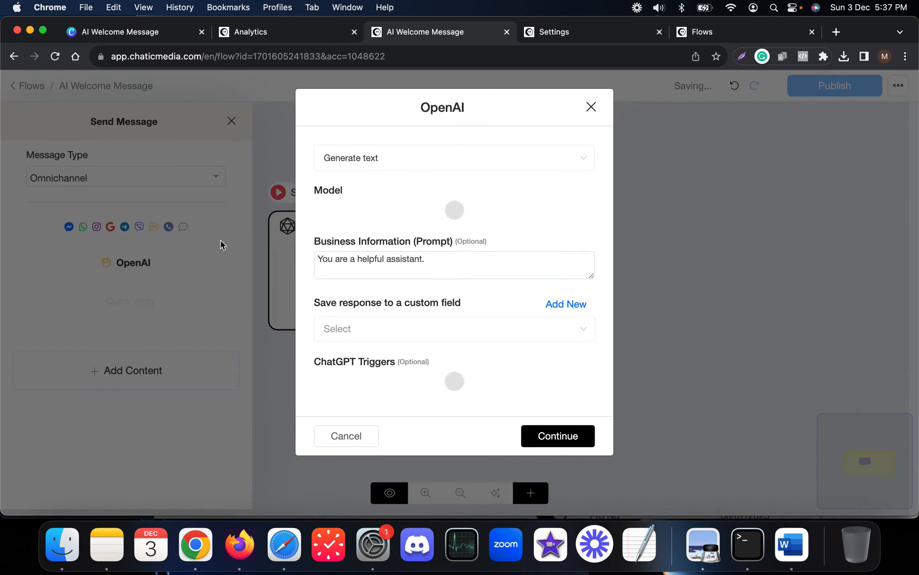
Replace the OpenAI prompt with "Create a friendly funny welcome message for the Customer initiating a chat with Chatic Media.".
left_click_drag(437, 262, 249, 262)
key("BackSpace")
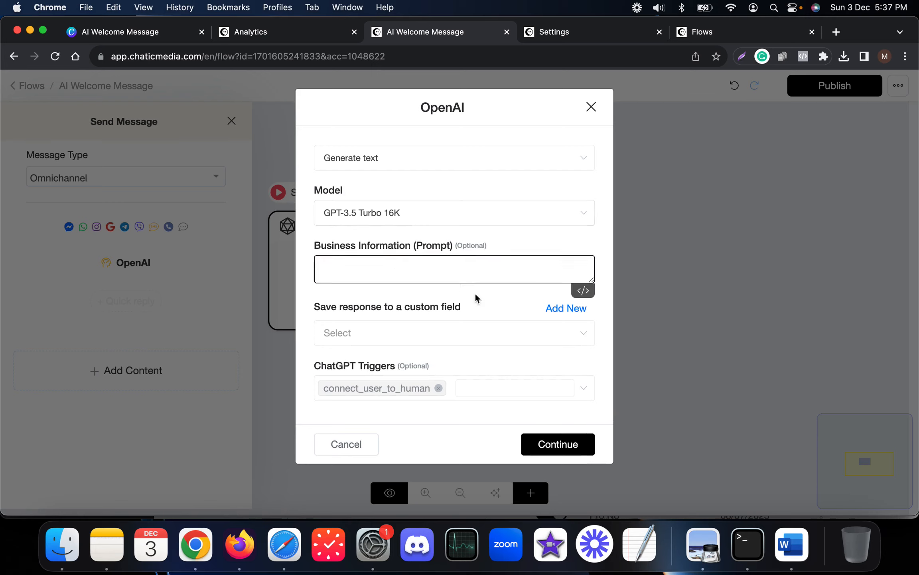
left_click_drag(592, 280, 586, 327)
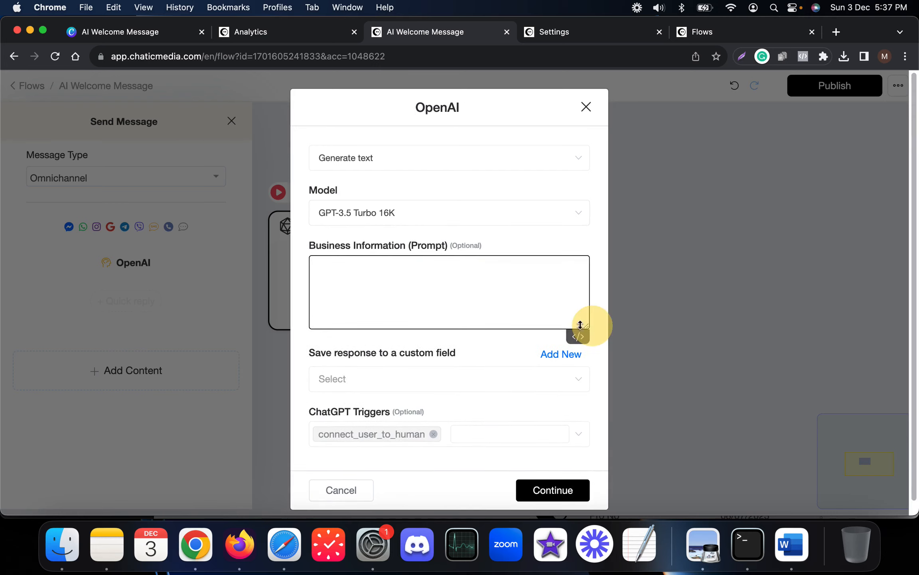
type("Create a friendly funny welcome message for the Customer initiating the chat with Chatic Media.")
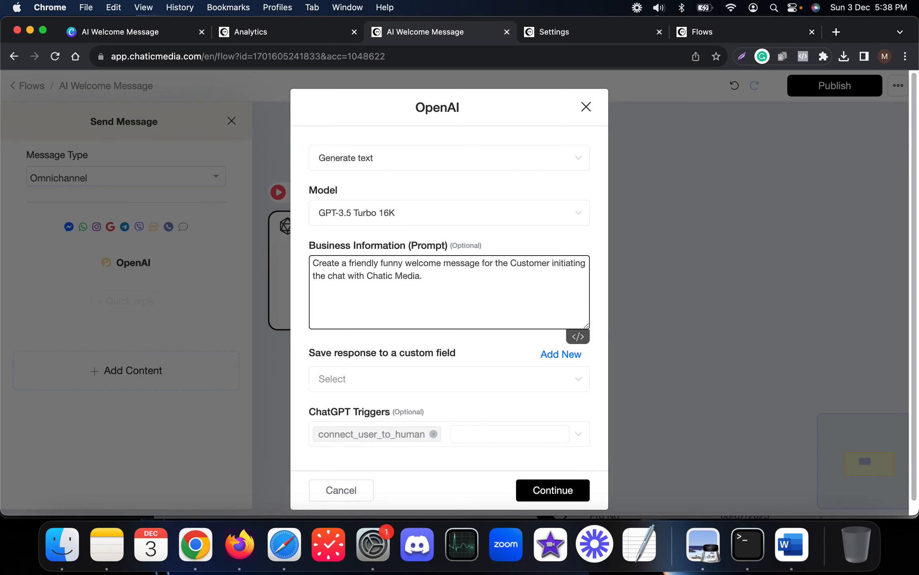
left_click_drag(439, 275, 300, 262)
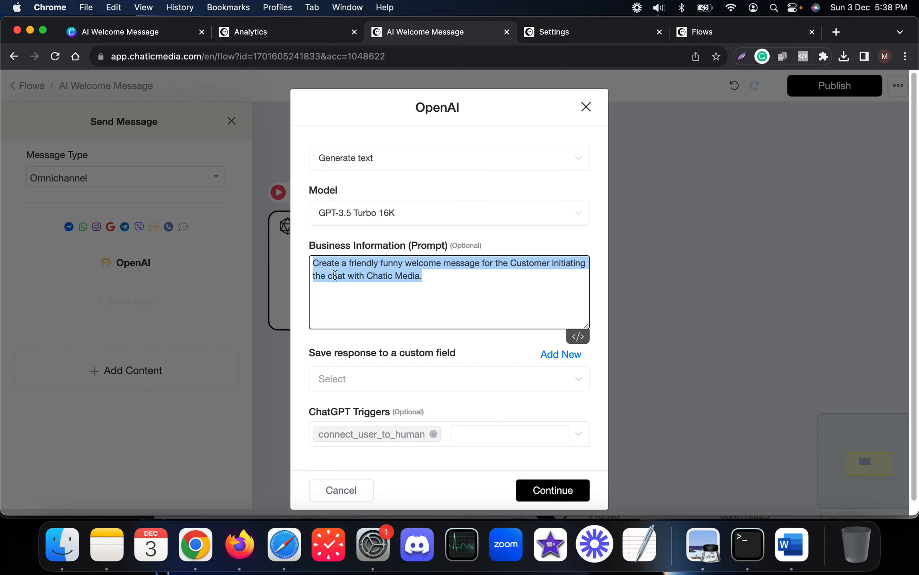
double_click(315, 276)
type("a")
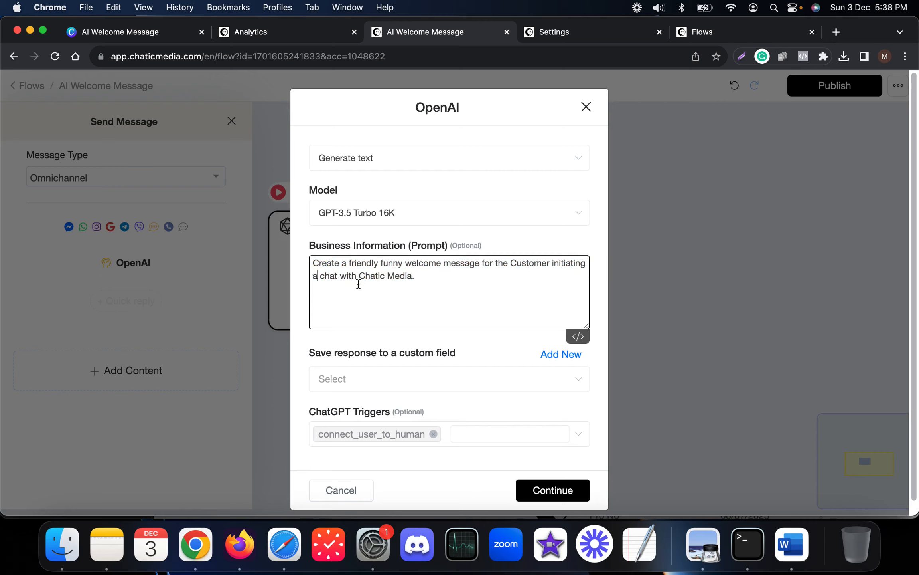
Save the OpenAI response to the "ai response" custom field, remove the connect_user_to_human trigger, and confirm the action.
left_click(400, 379)
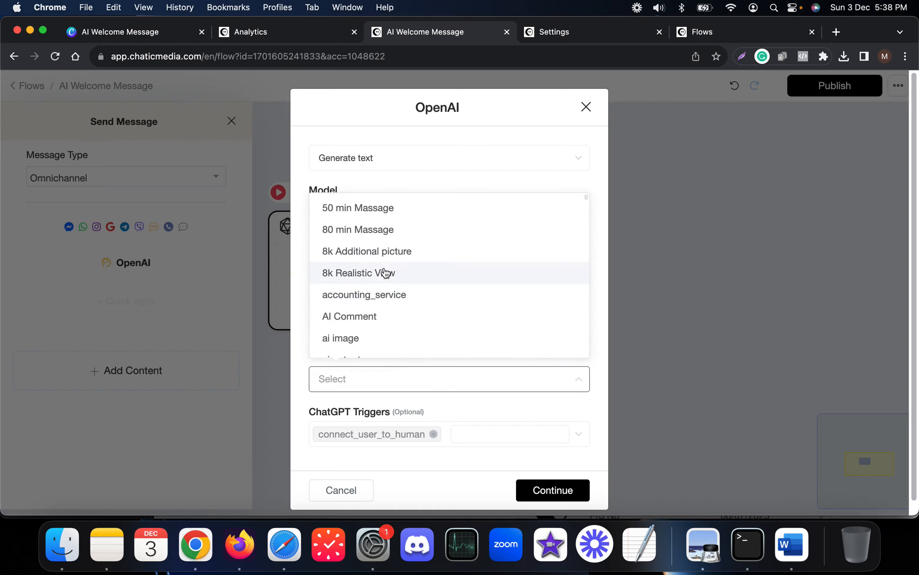
scroll(380, 273, "down", 4)
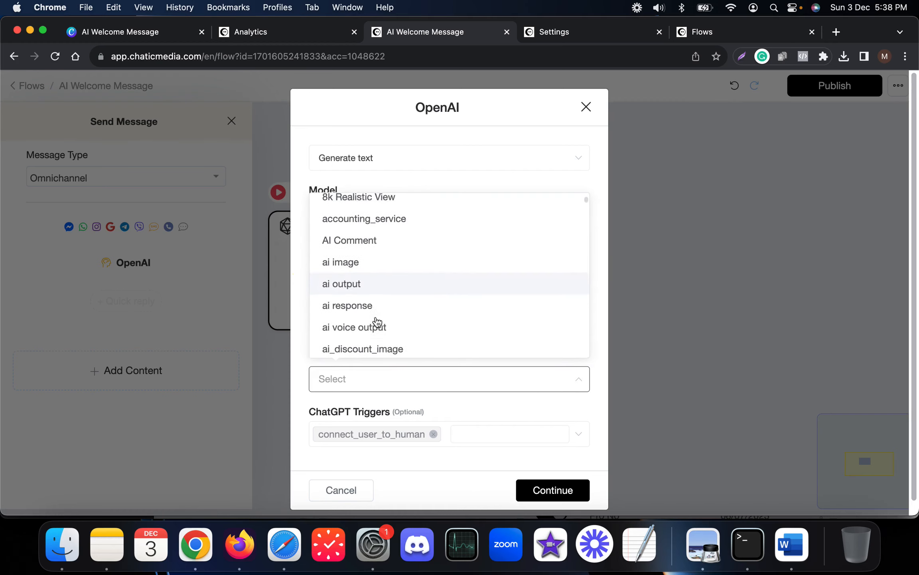
left_click(369, 306)
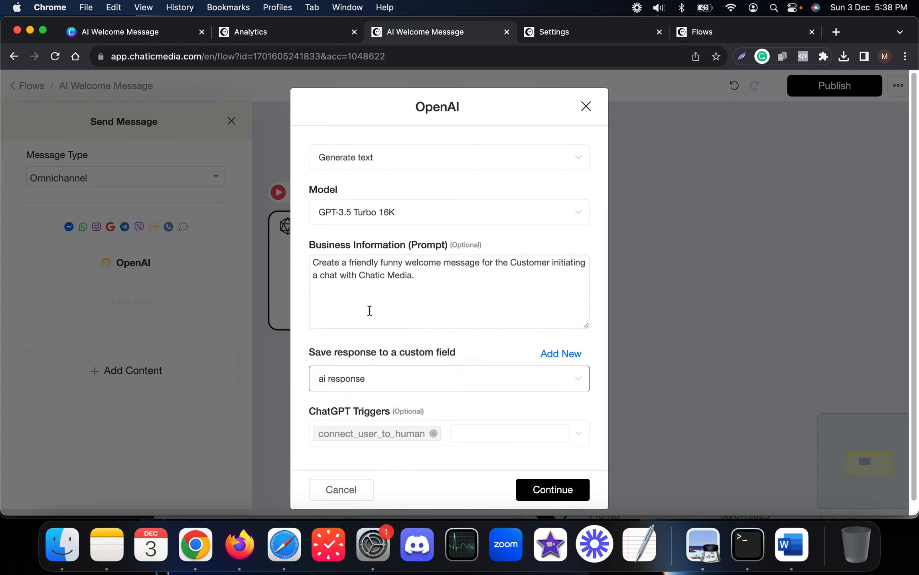
left_click(433, 421)
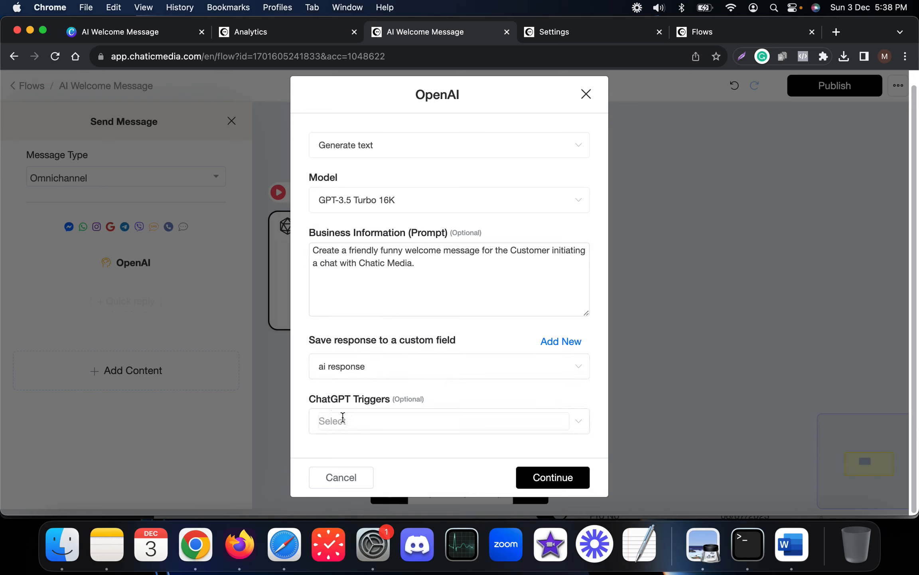
left_click_drag(426, 265, 277, 231)
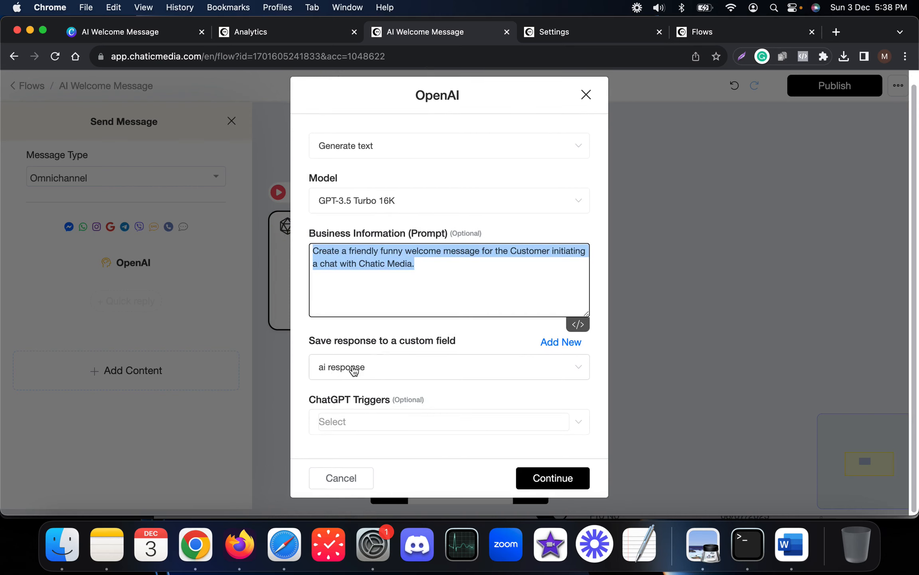
left_click(537, 475)
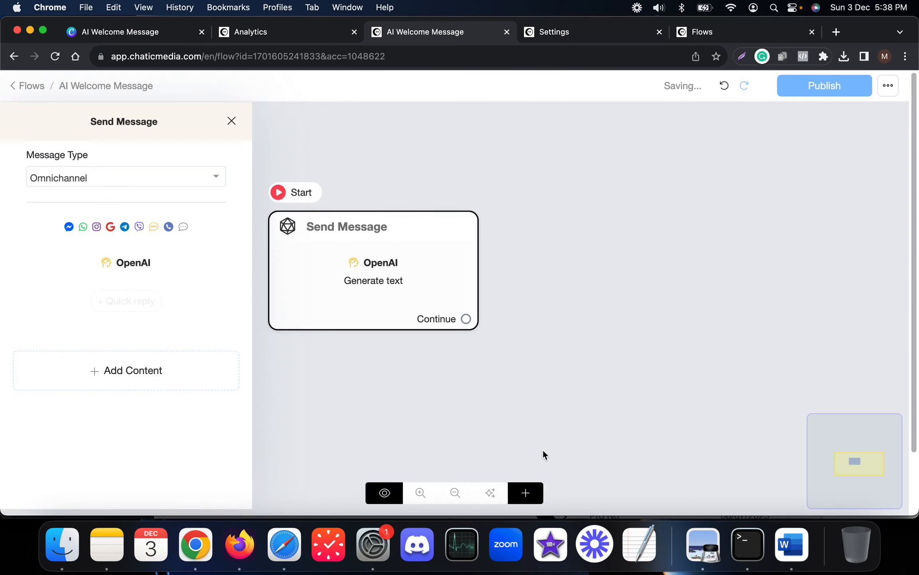
Add a text block below the OpenAI action and recheck the action's settings without changing them.
left_click(136, 381)
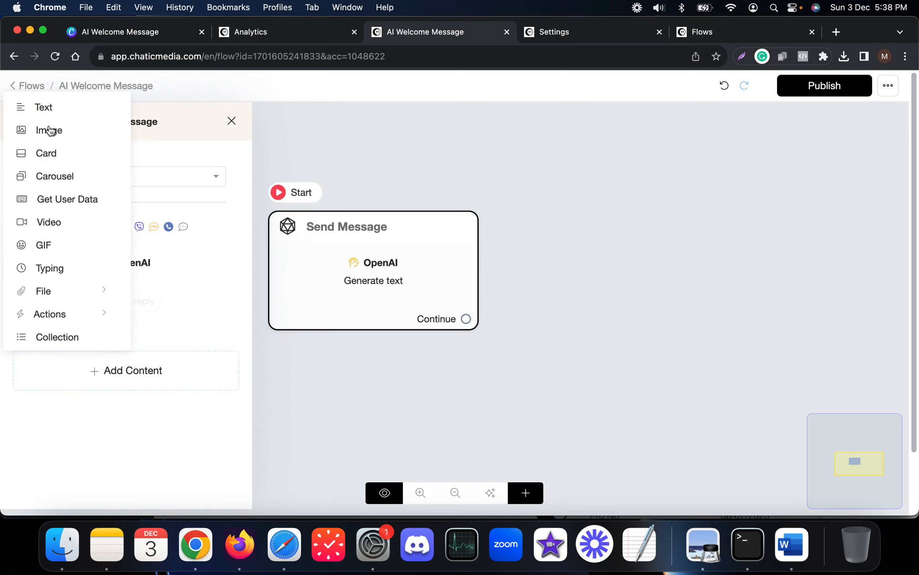
left_click(51, 107)
left_click(132, 263)
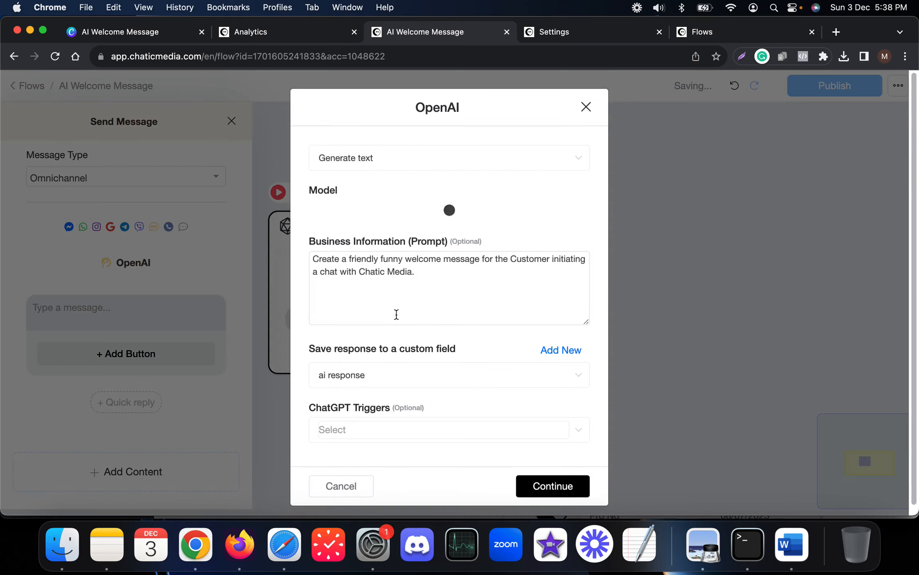
left_click(342, 485)
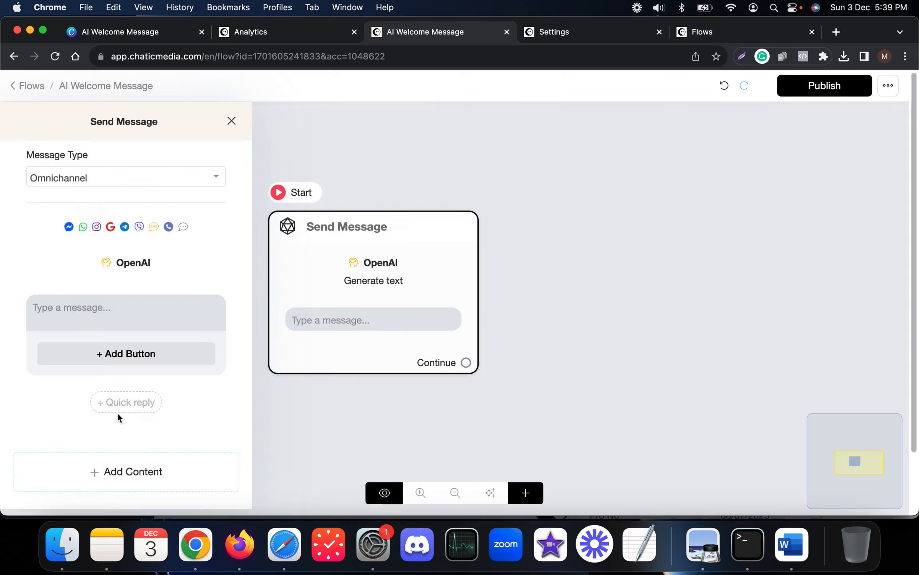
Insert the {{ai response}} custom field into the new text block and publish the flow.
left_click(115, 324)
type("{aire")
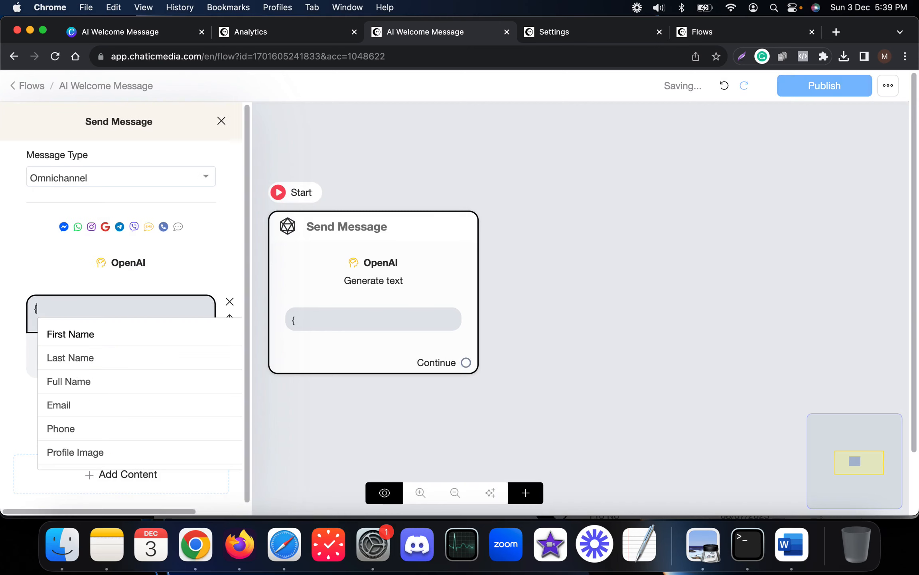
key("BackSpace")
key("BackSpace")
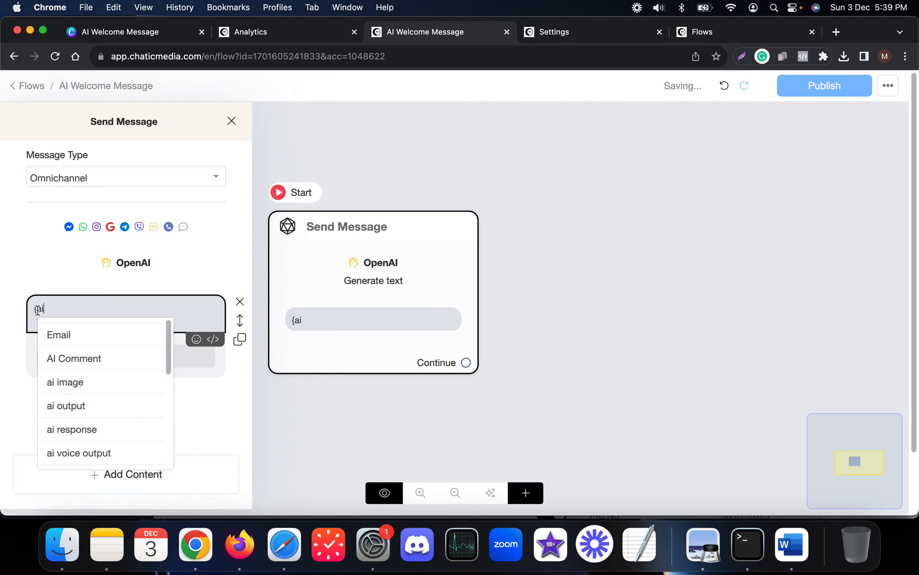
left_click(81, 435)
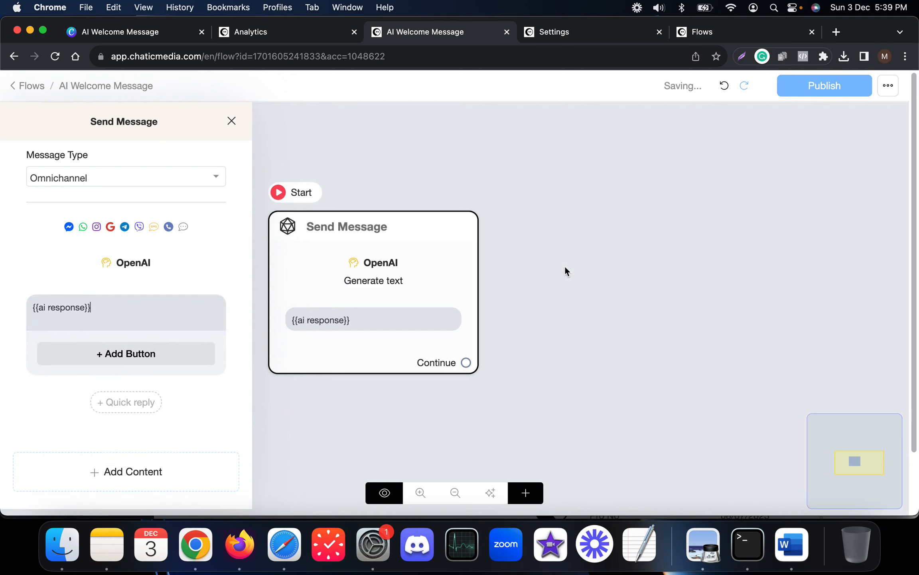
left_click(579, 268)
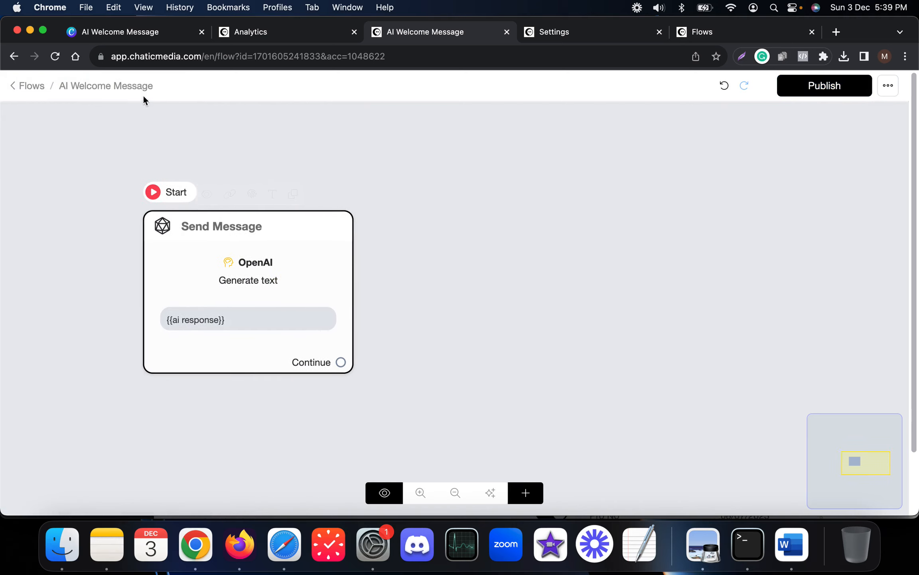
left_click(826, 93)
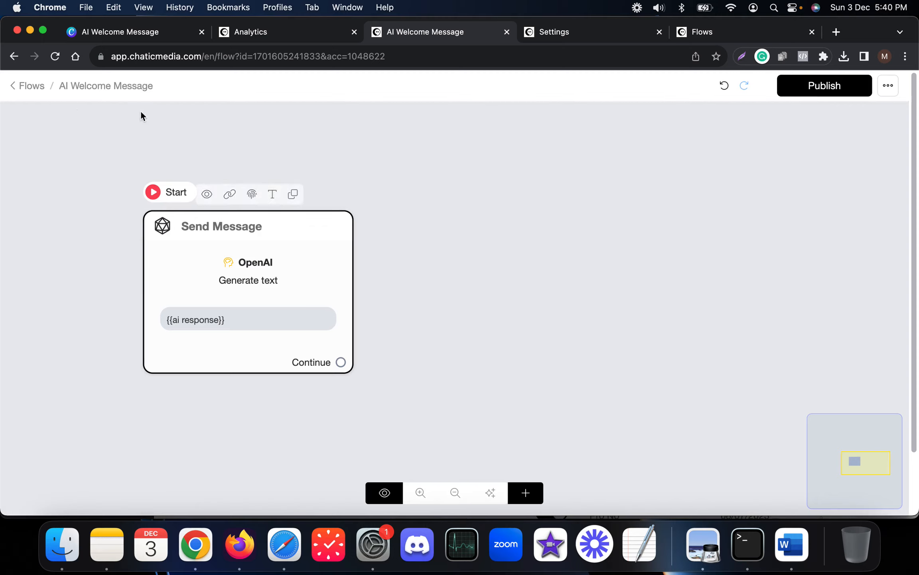
Review the supported channels list, then set the Facebook Messenger welcome message to AI Welcome Message and save it.
left_click(162, 34)
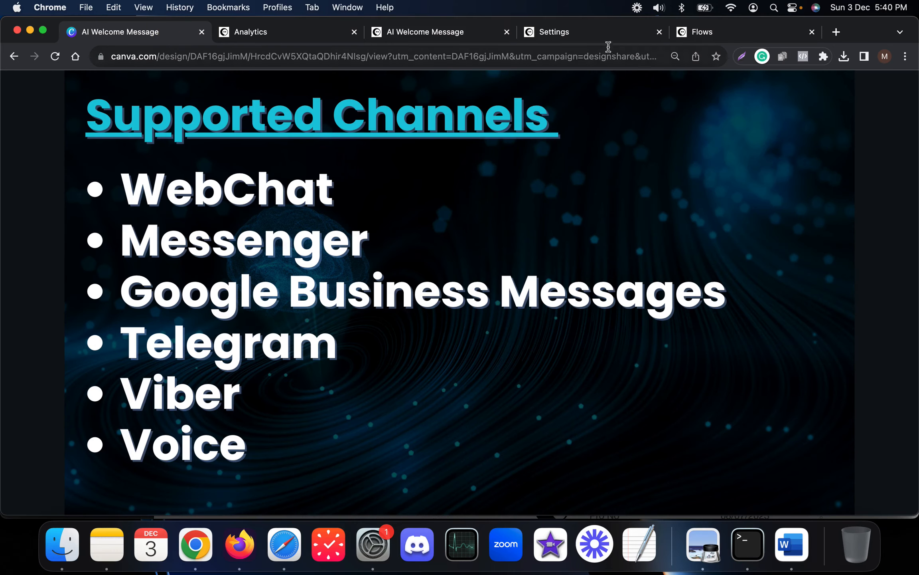
left_click(596, 35)
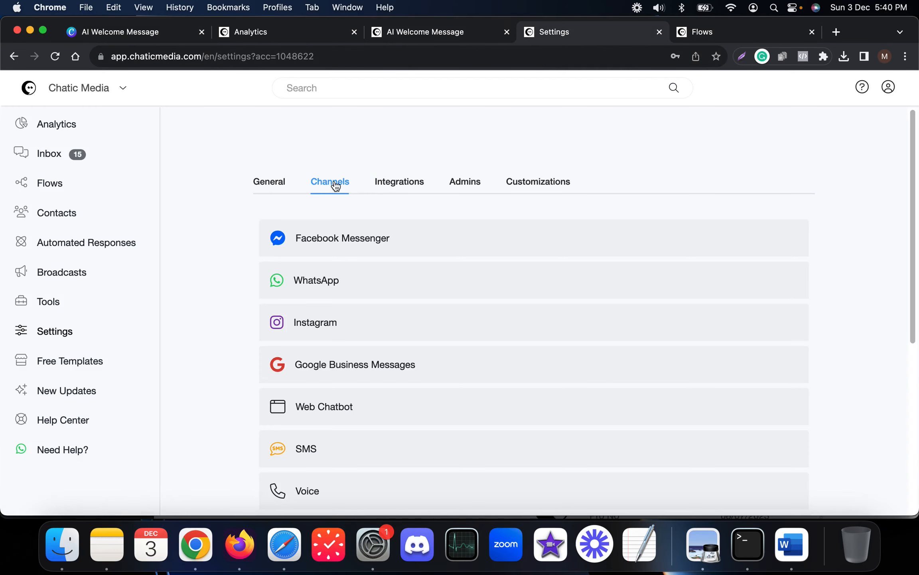
left_click(330, 243)
scroll(343, 242, "down", 2)
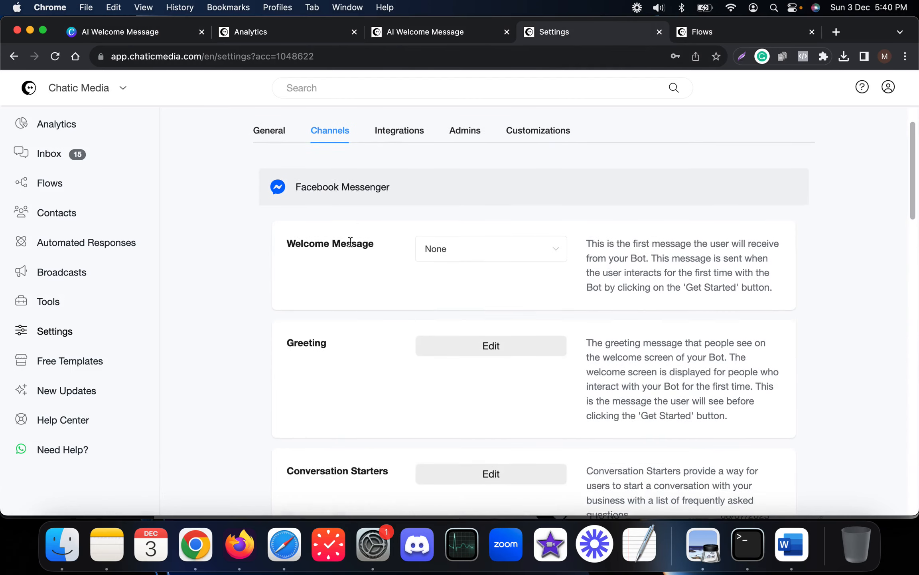
left_click(463, 250)
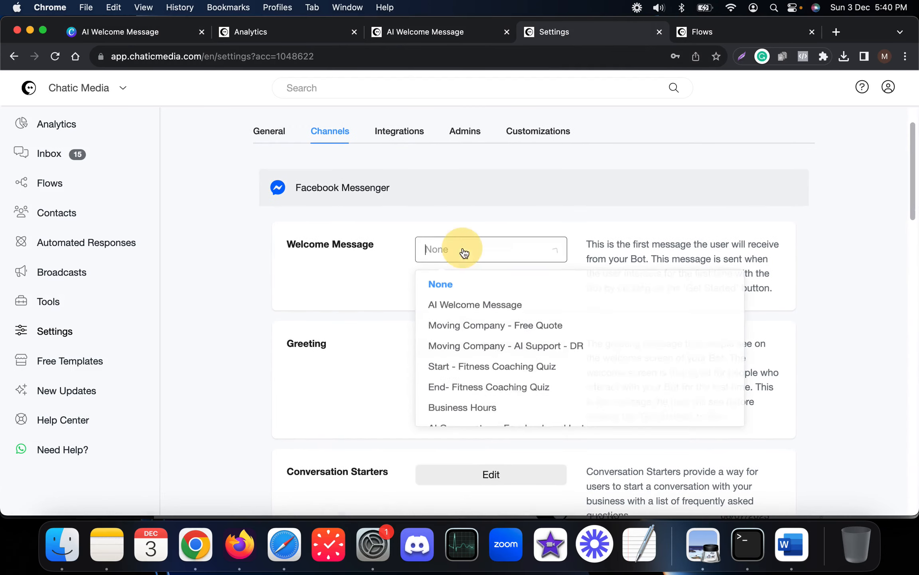
left_click(453, 312)
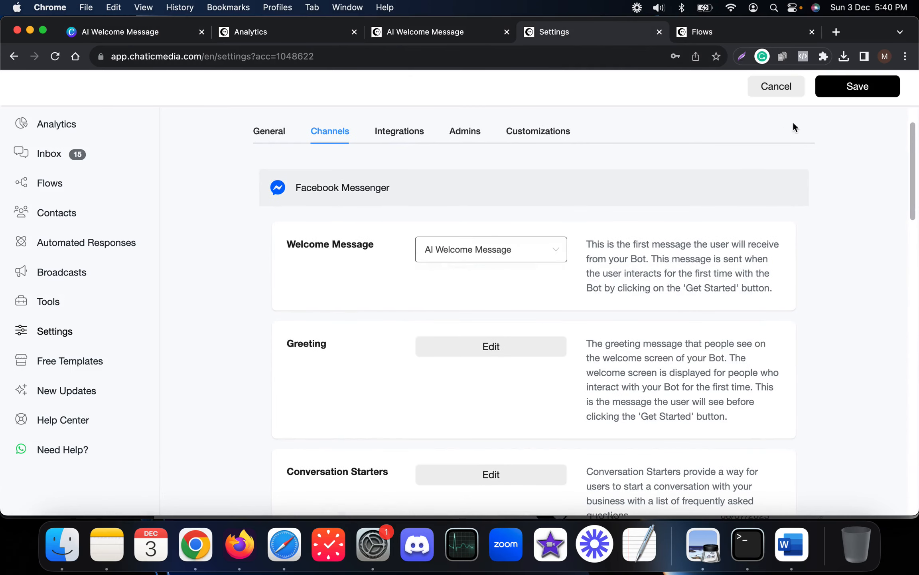
left_click(854, 87)
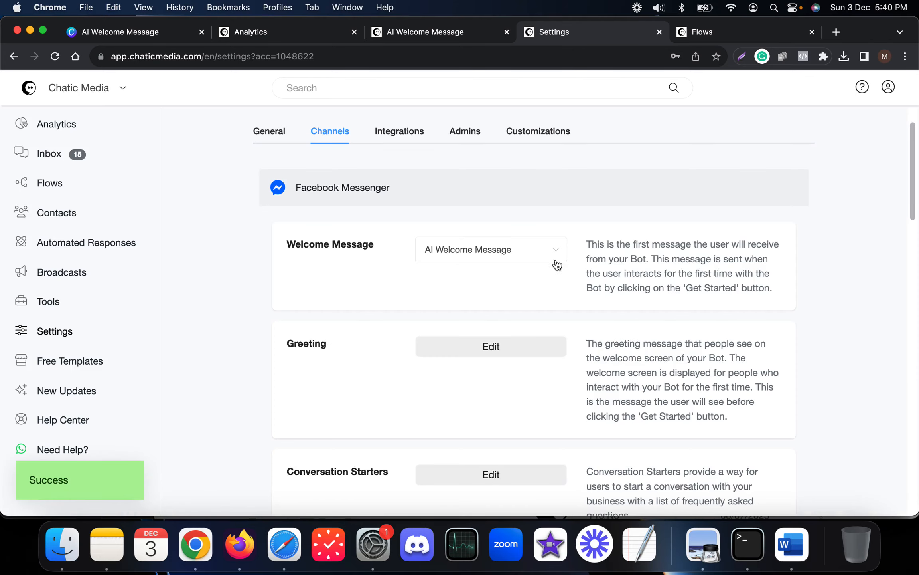
Look into the Web Chatbot channel section, then set the Voice channel's welcome message to AI Welcome Message and save it.
scroll(357, 207, "down", 10)
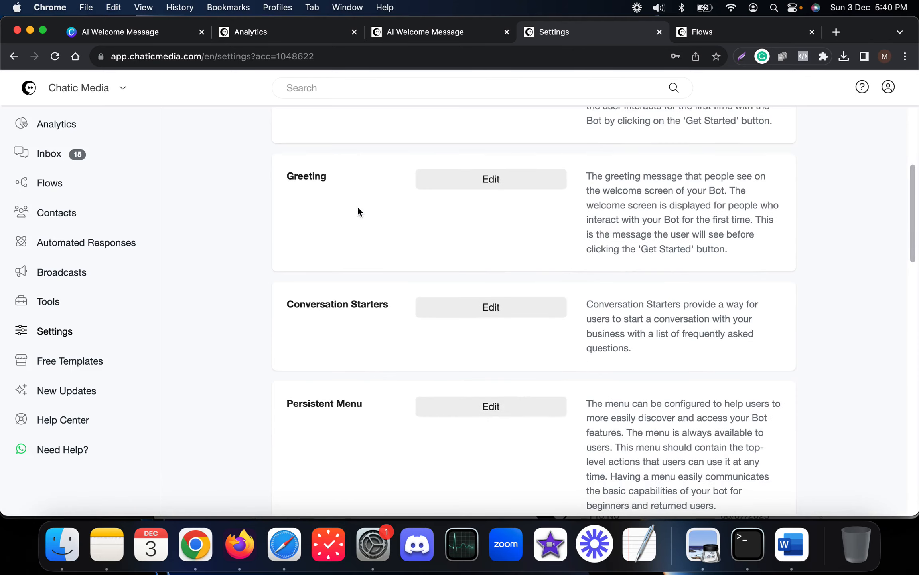
scroll(357, 207, "down", 10)
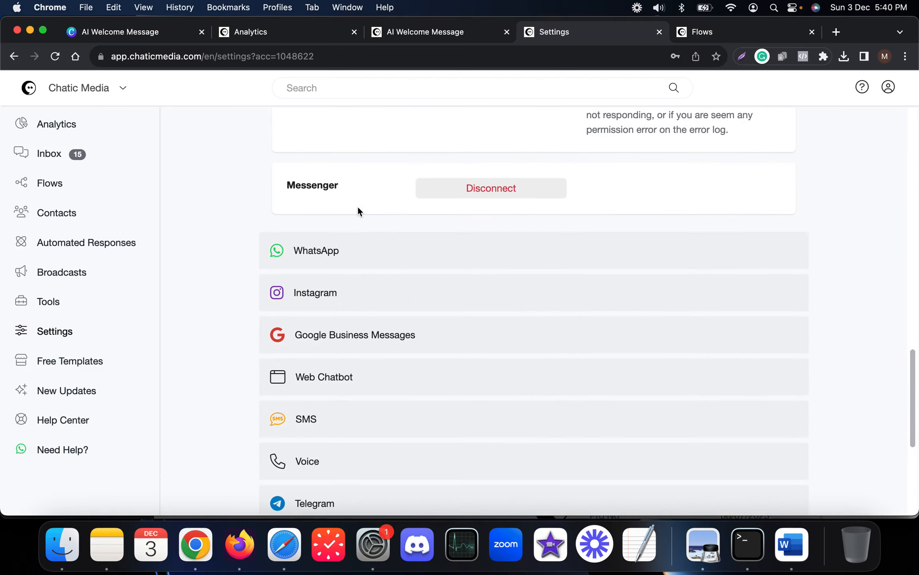
scroll(344, 300, "down", 3)
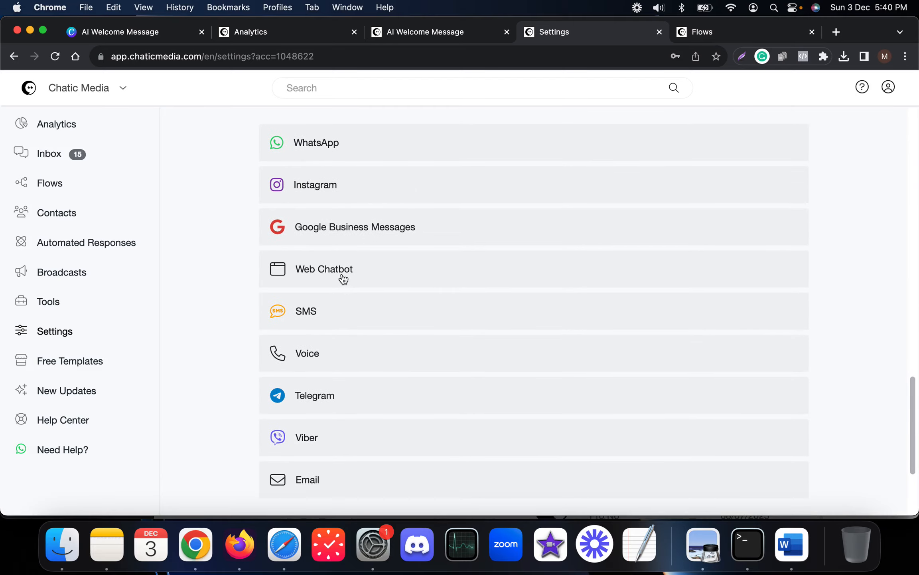
left_click(343, 276)
scroll(343, 276, "up", 5)
scroll(343, 275, "down", 4)
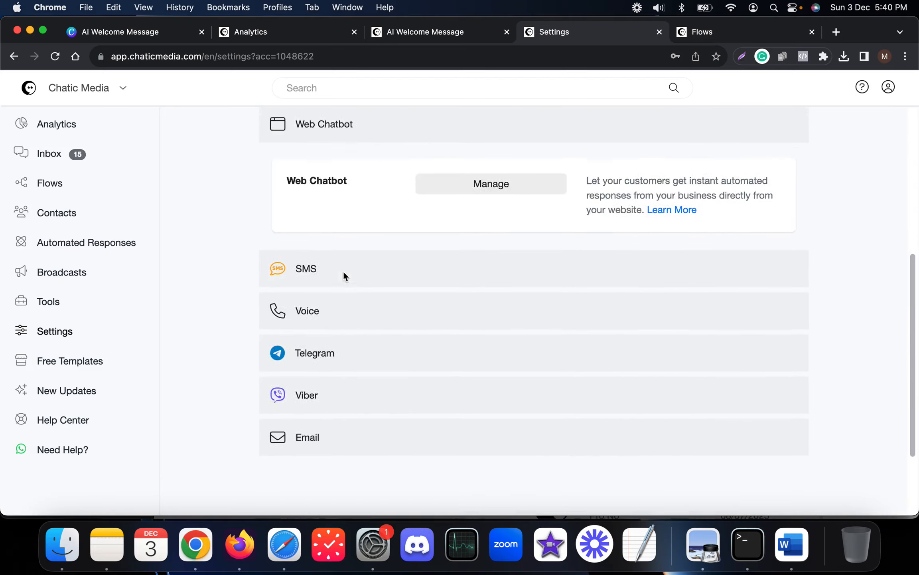
left_click(328, 250)
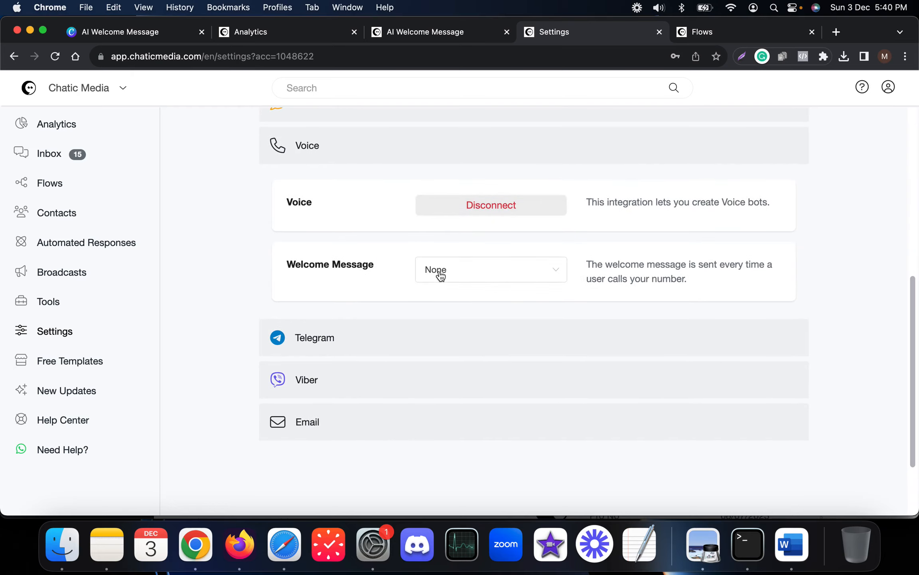
left_click(437, 271)
left_click(471, 331)
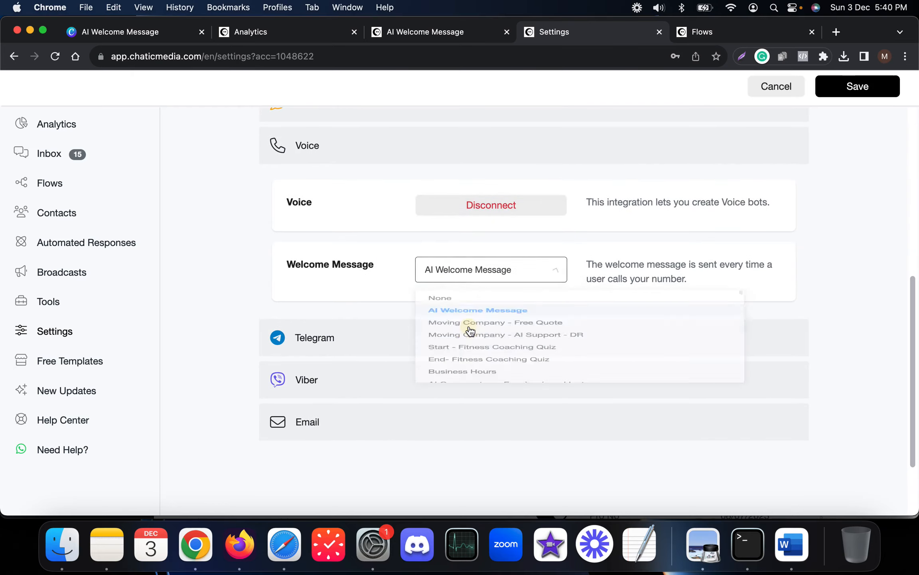
left_click(872, 93)
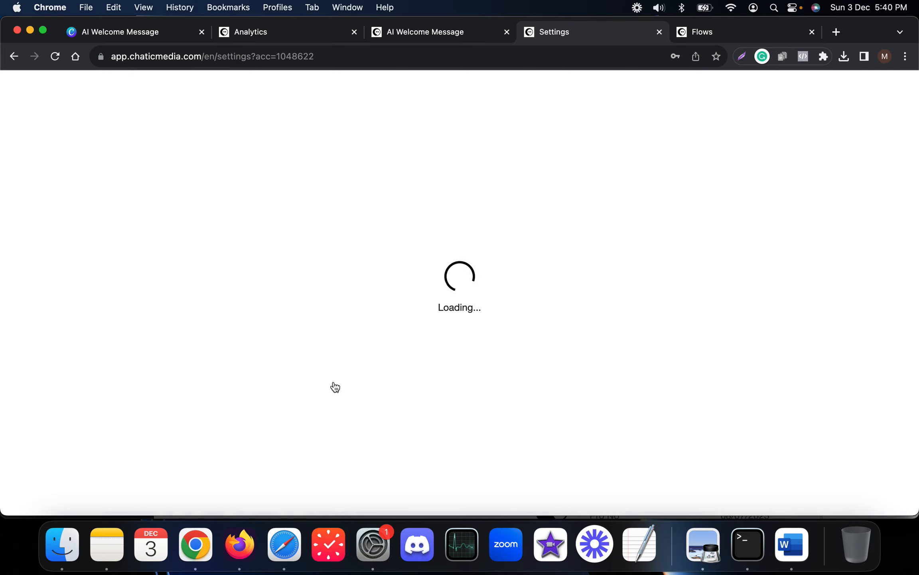
Set the Telegram channel's welcome message to AI Welcome Message and save the settings.
left_click(353, 346)
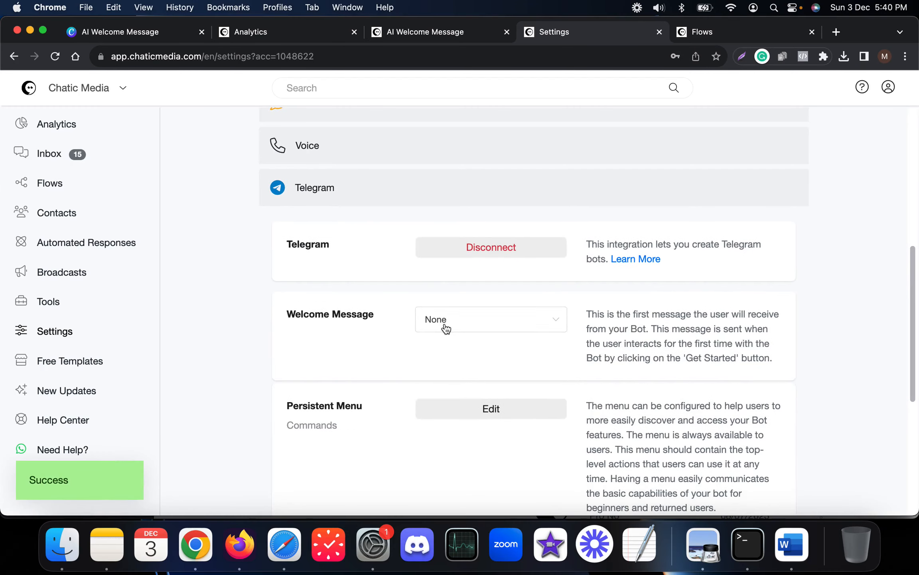
left_click(443, 323)
left_click(484, 375)
left_click(849, 96)
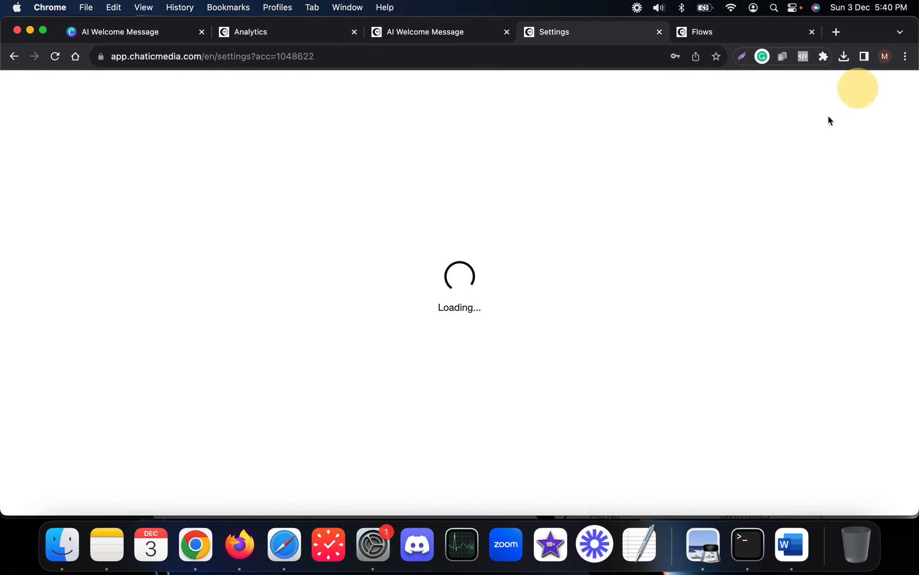
Set the Viber channel's welcome message to AI Welcome Message and save the settings.
scroll(315, 411, "down", 6)
left_click(328, 319)
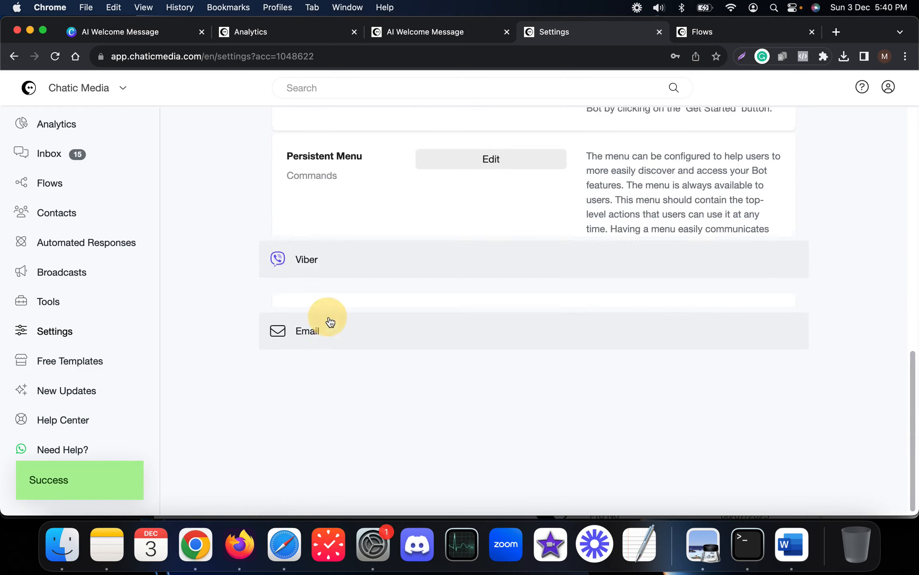
left_click(455, 264)
left_click(476, 317)
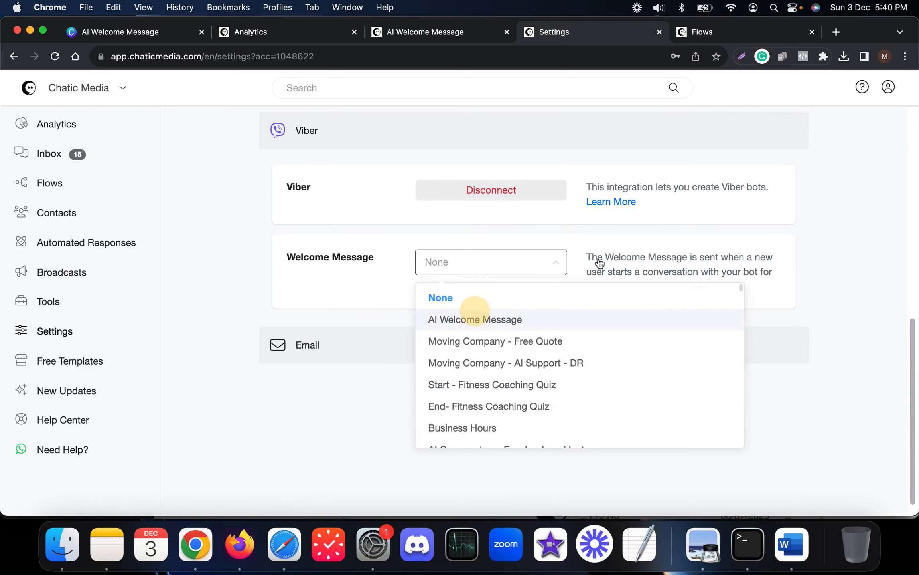
left_click(867, 96)
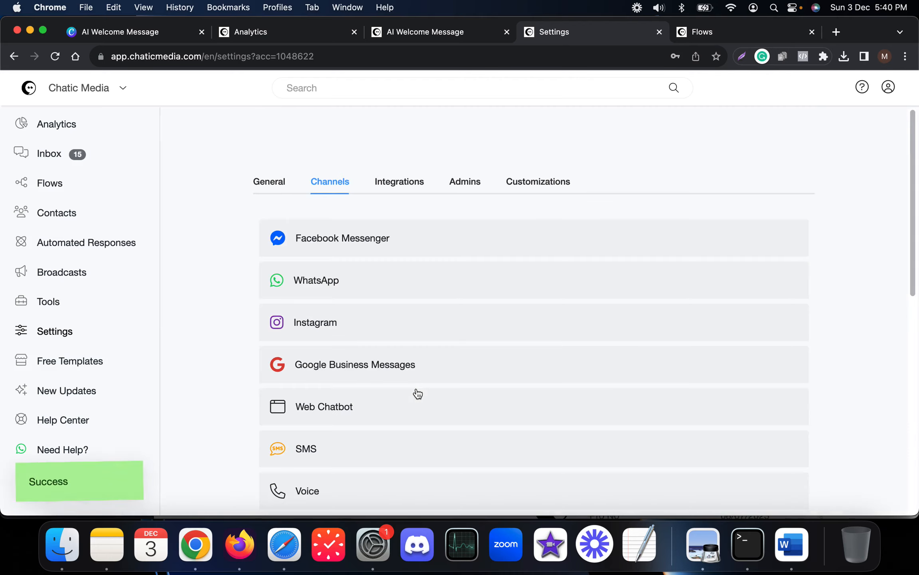
Open the management page of the Web Chatbot channel and delete the Dem Bot webchat.
scroll(417, 392, "down", 3)
left_click(339, 297)
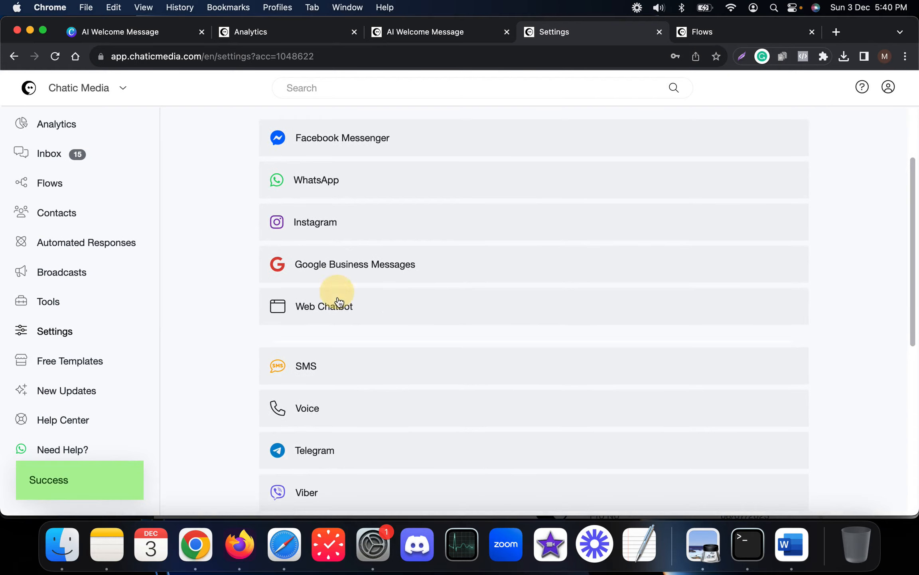
left_click(505, 365)
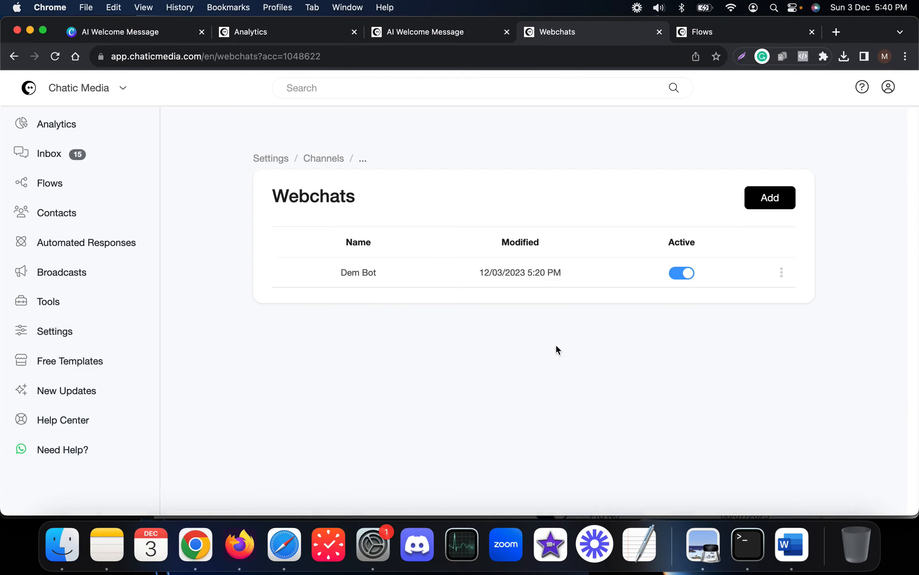
left_click(781, 274)
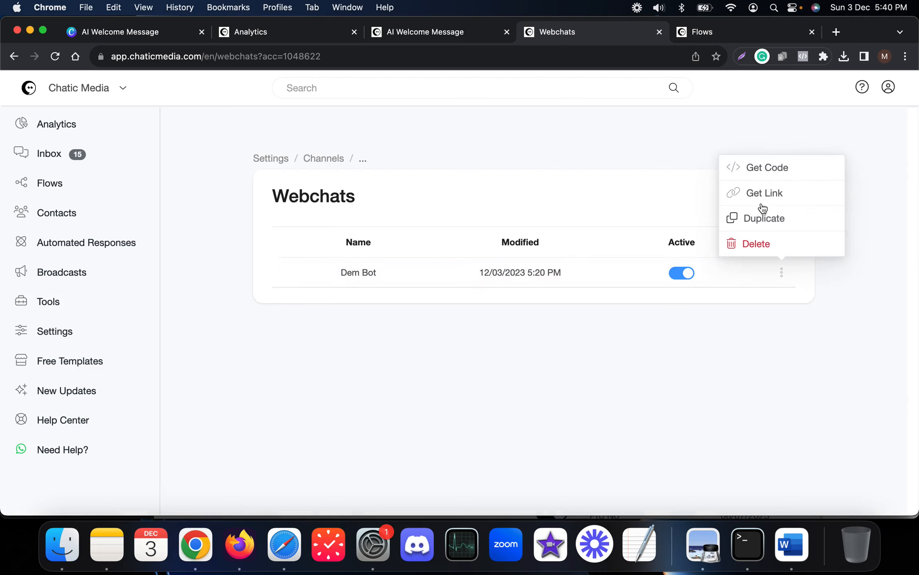
left_click(737, 243)
left_click(583, 161)
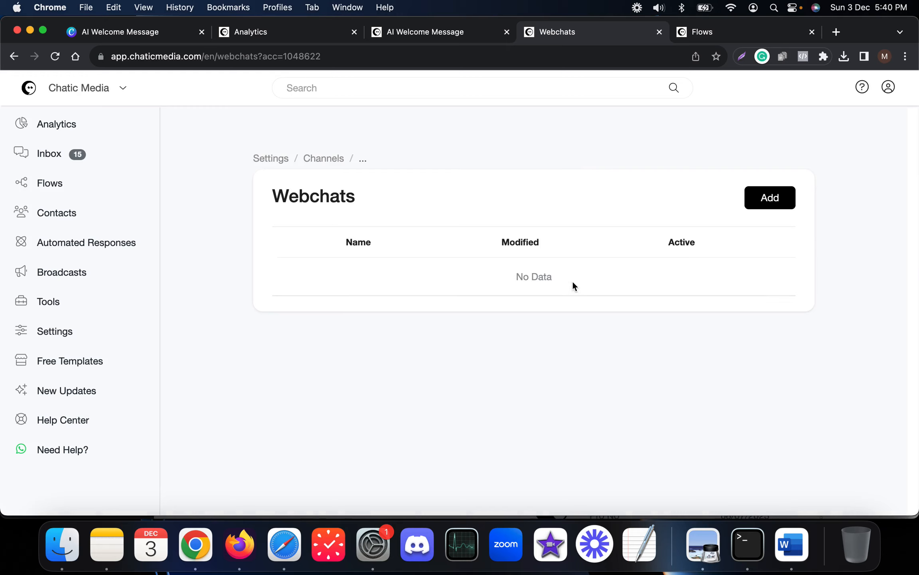
Create a new webchat named "AI welcome message test".
left_click(770, 198)
left_click(370, 161)
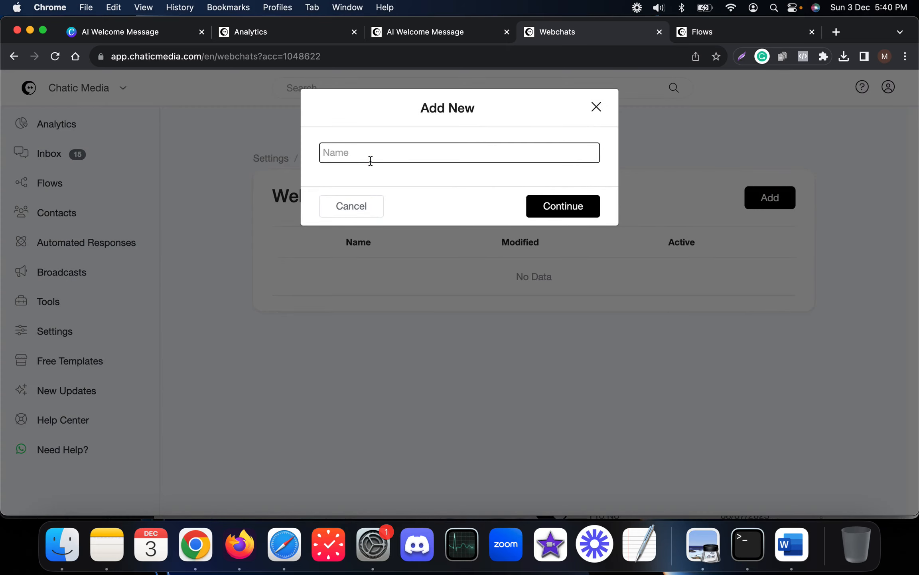
key("F5")
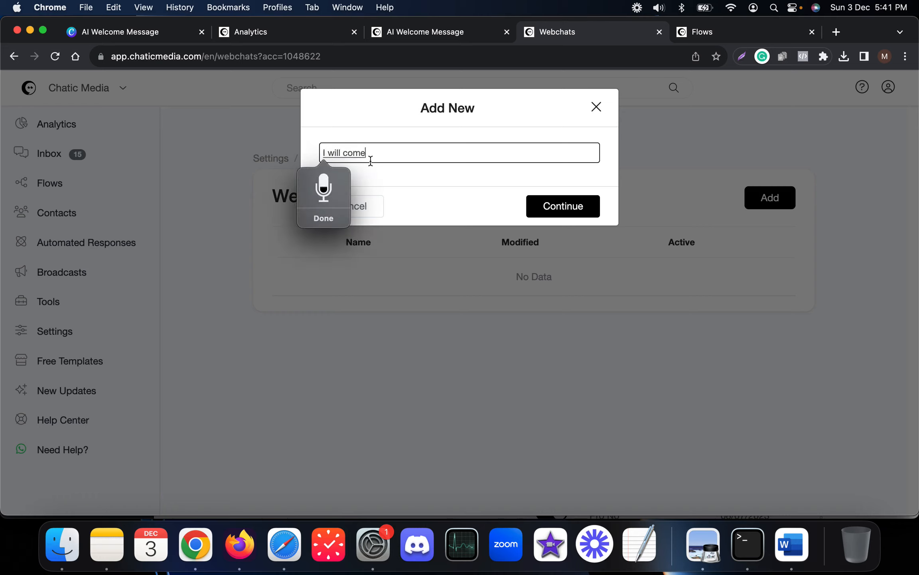
left_click(330, 219)
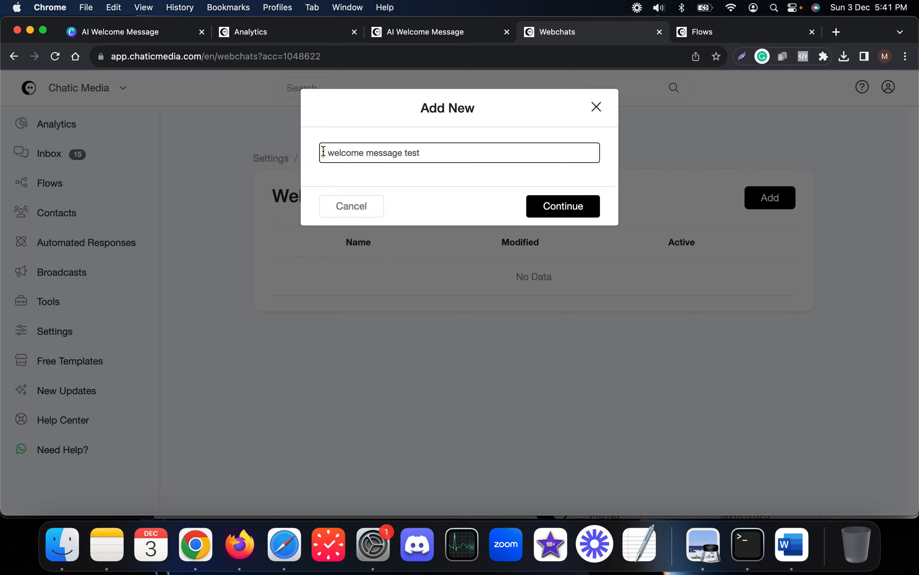
type("AI")
left_click(553, 210)
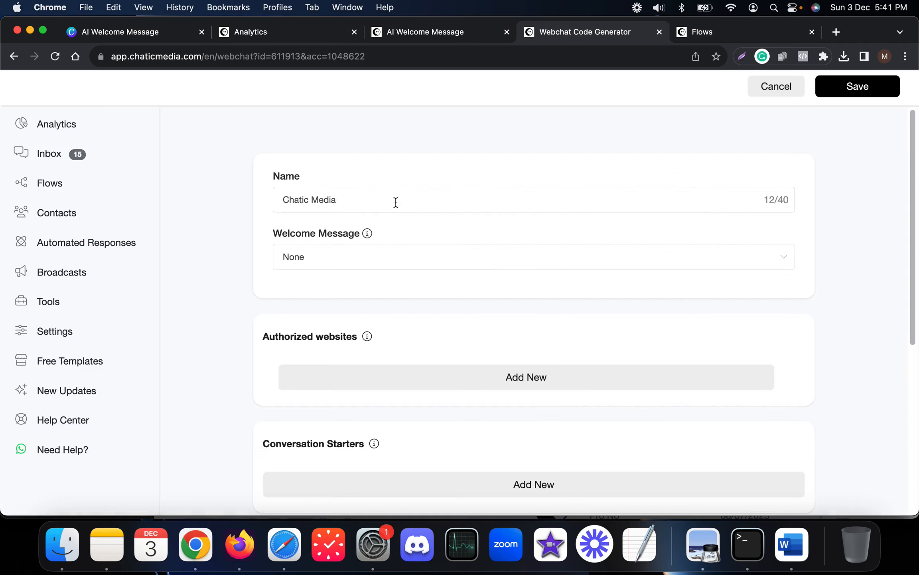
Keep the webchat's display name Chatic Media and set its welcome message to AI Welcome Message.
left_click_drag(396, 202, 235, 198)
scroll(339, 193, "down", 1)
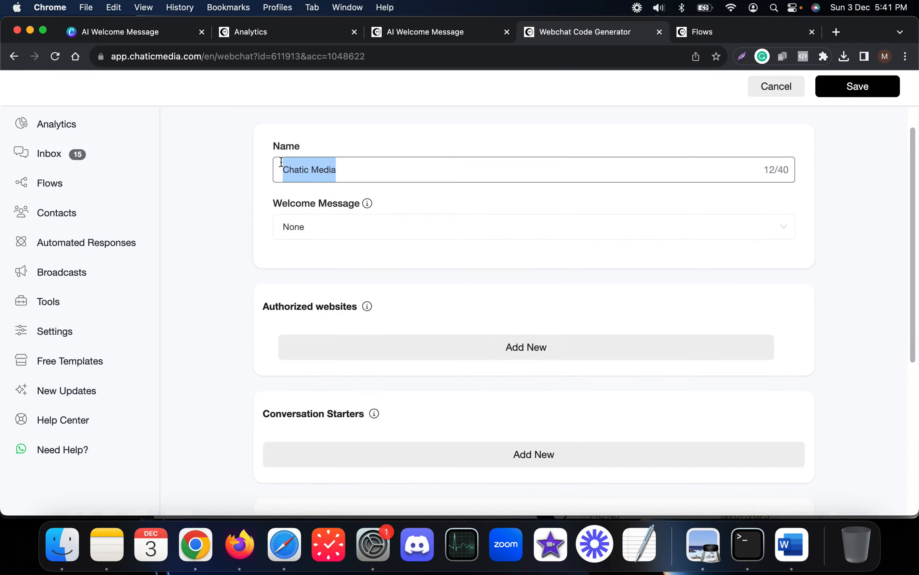
scroll(331, 208, "down", 2)
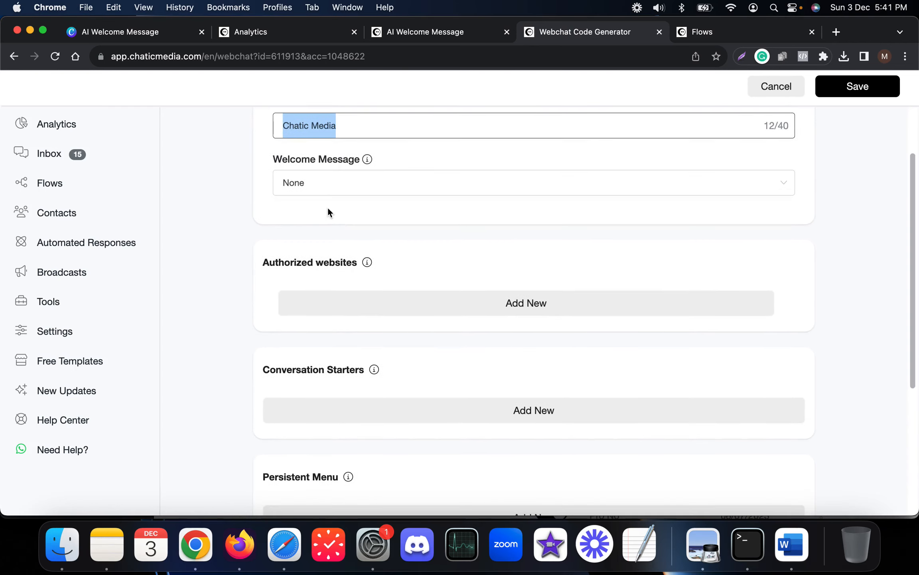
left_click(349, 191)
left_click(306, 239)
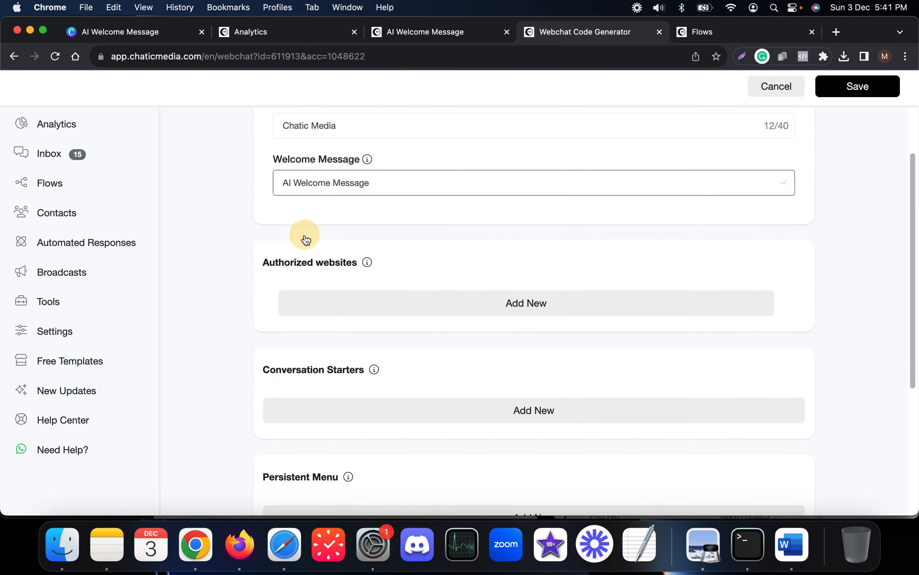
Add chaticmedia.com and app.chaticmedia.com as the webchat's authorized websites.
left_click(340, 295)
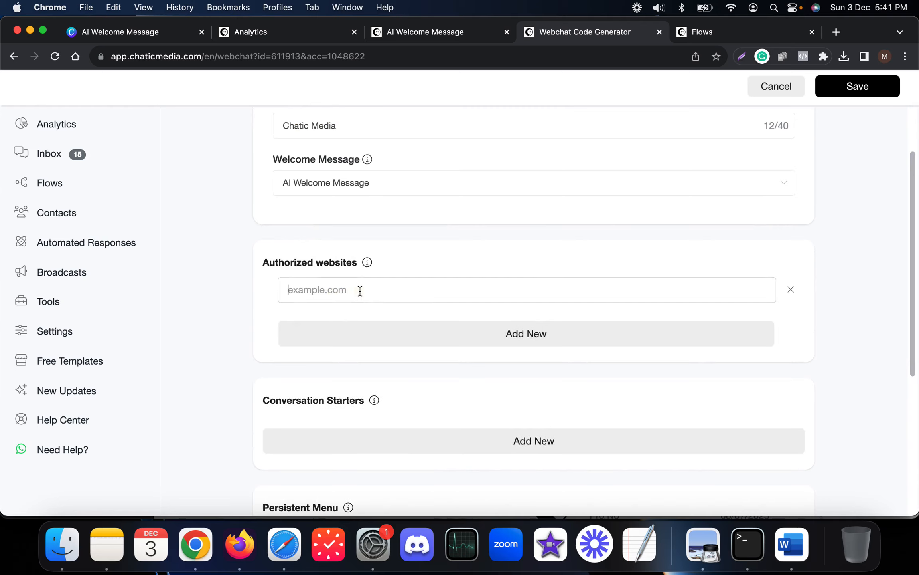
left_click(359, 289)
type("chaticmedia")
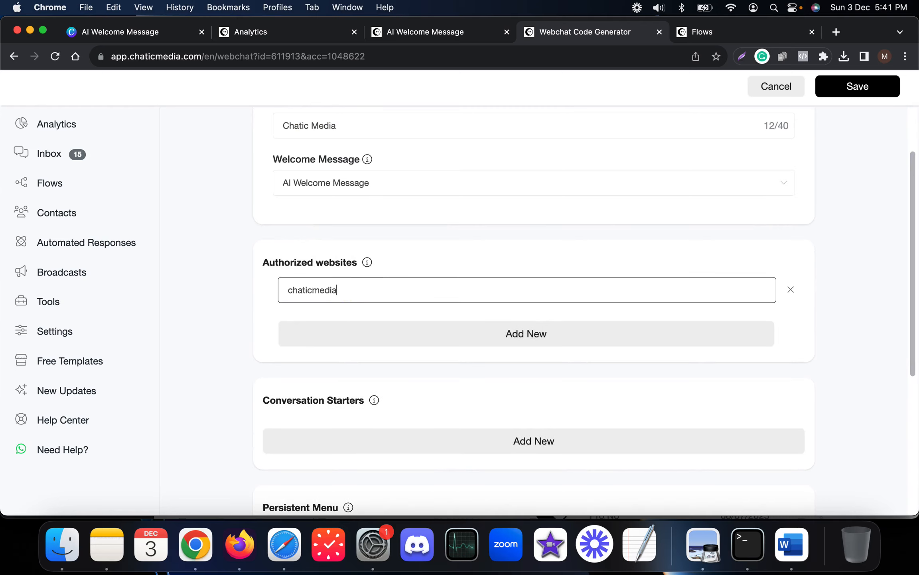
type(".com")
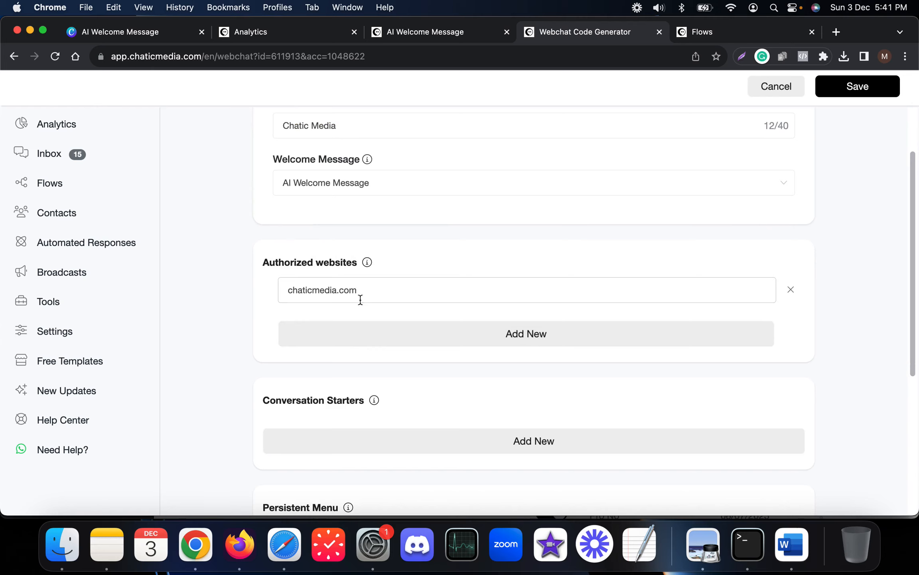
left_click(359, 345)
double_click(373, 294)
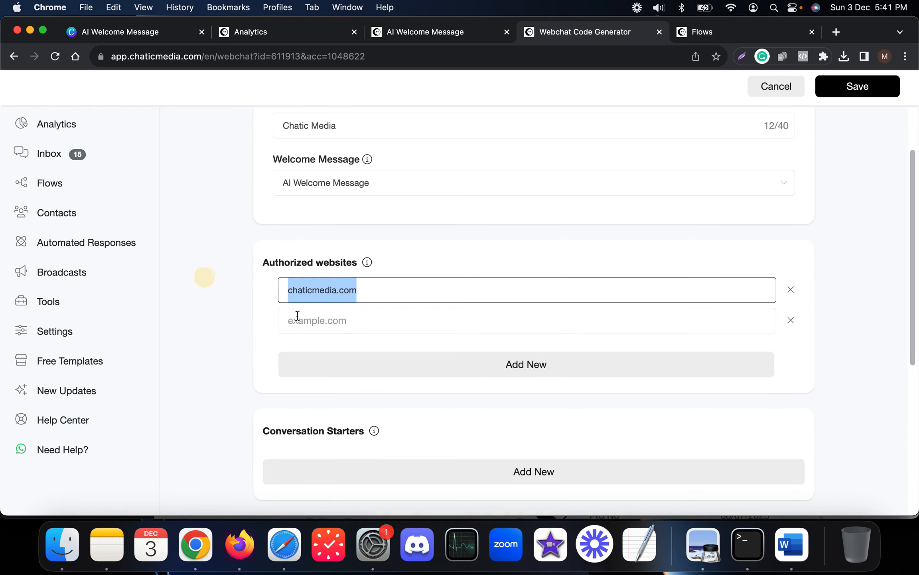
left_click(297, 315)
type("app")
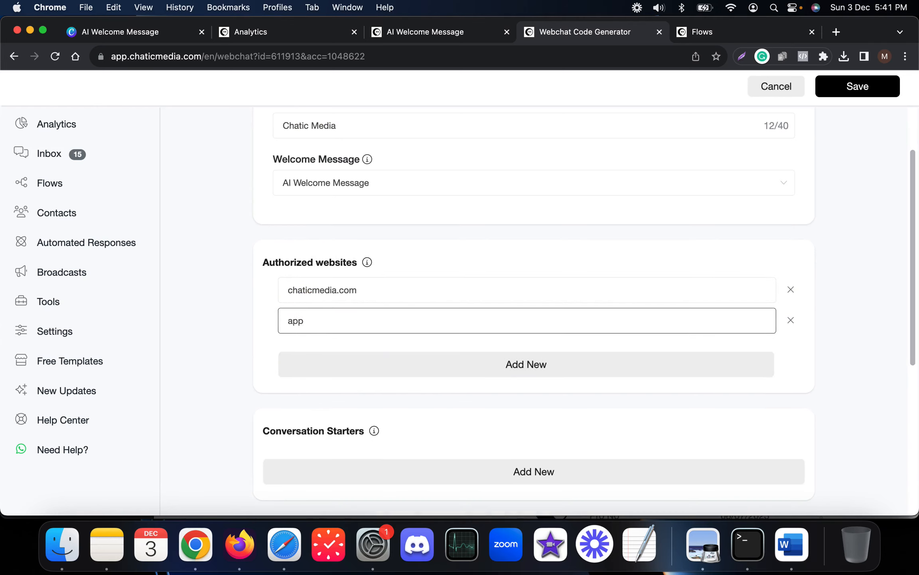
type(".chaticmedia.com")
scroll(445, 322, "down", 8)
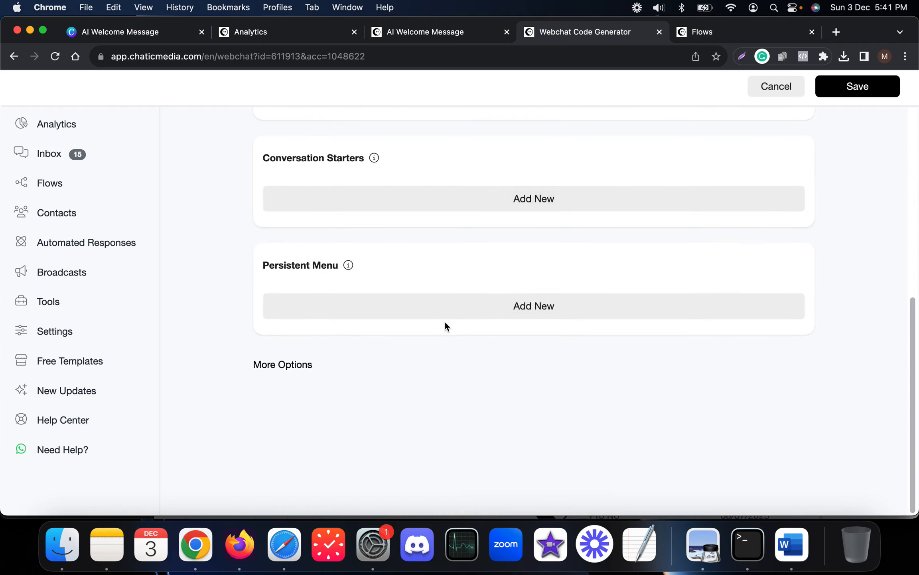
Review the webchat's additional template, brand color and display options and save the webchat without changing them.
left_click(259, 365)
scroll(319, 399, "down", 5)
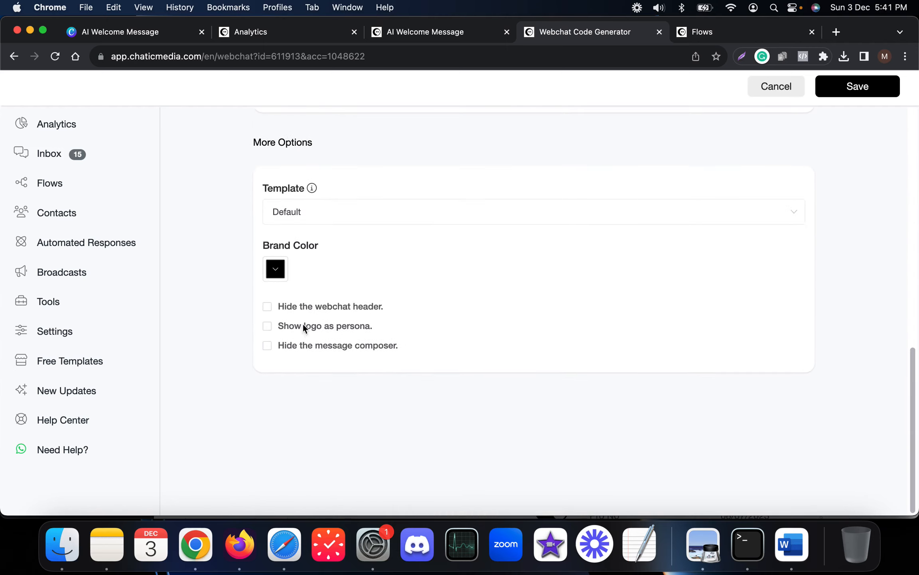
scroll(387, 352, "up", 15)
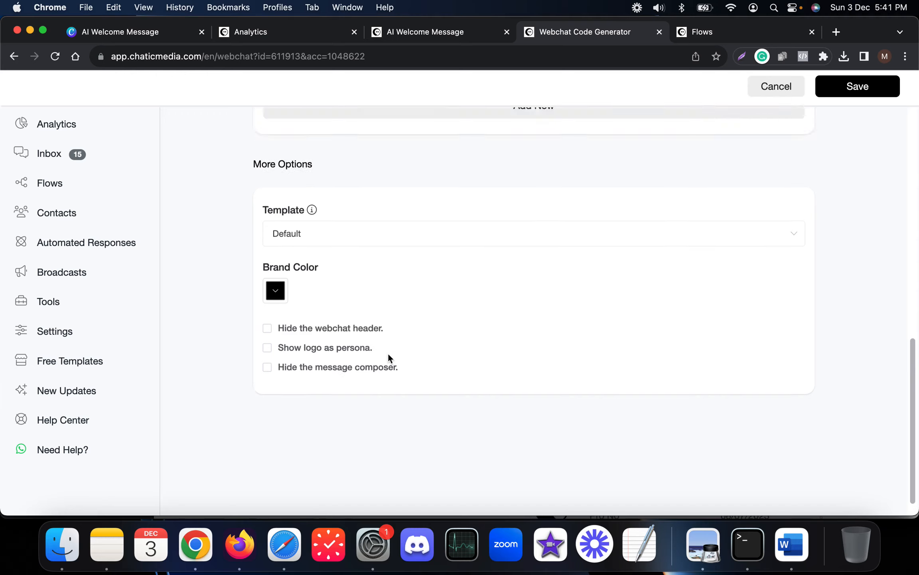
left_click(848, 99)
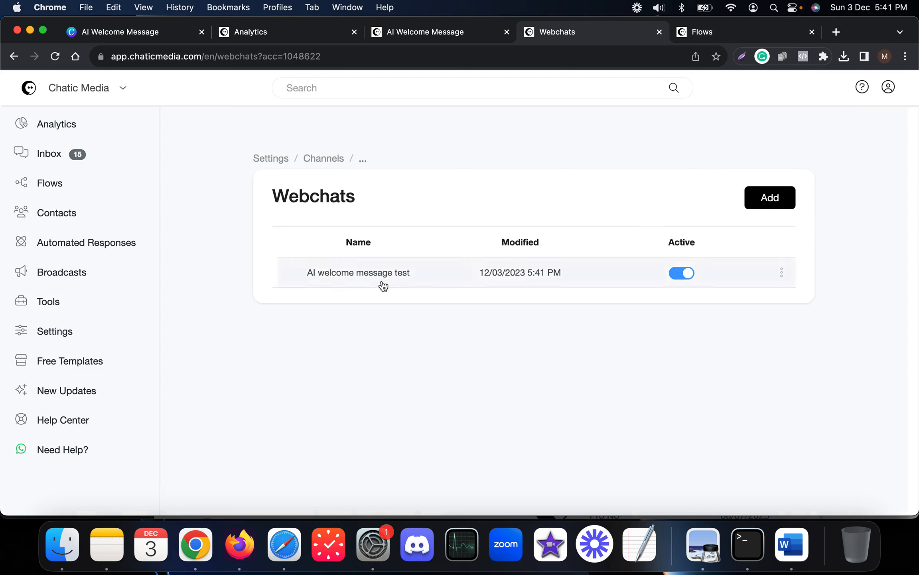
Get the link of the AI welcome message test webchat and open it in place of the Flows page.
left_click(787, 276)
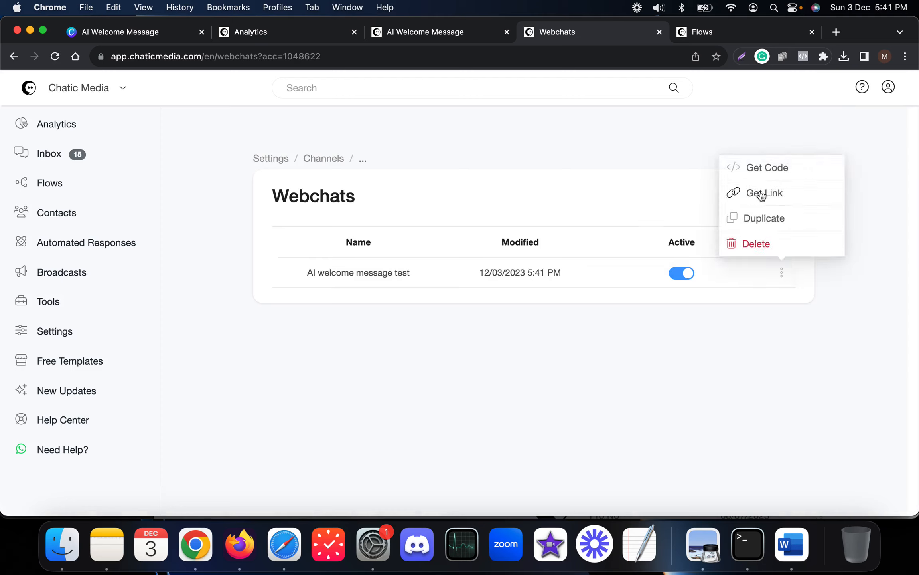
left_click(763, 193)
left_click(694, 31)
left_click(458, 53)
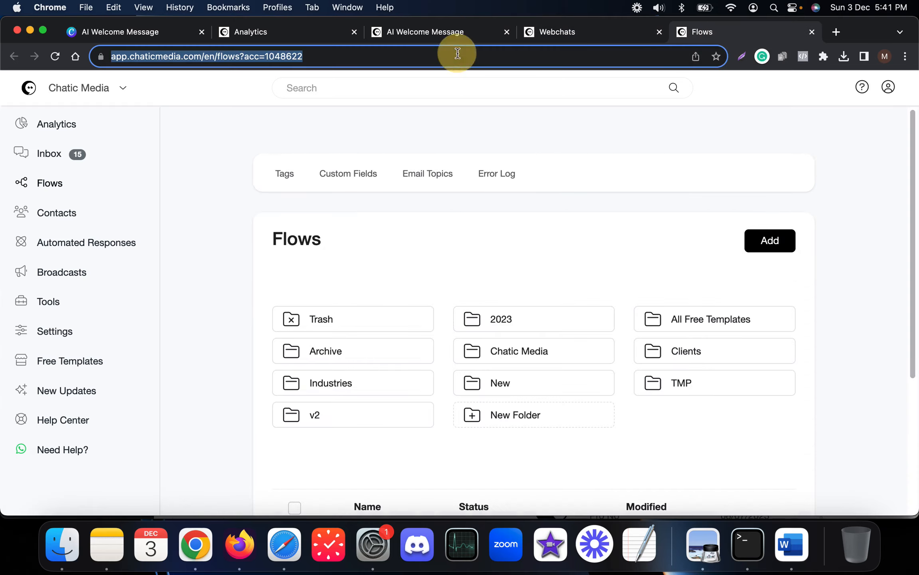
type("app.chaticmedia.com/webchat/?p=1048622&id=8t1XJVkf5F8ctyUA3LO")
key("Return")
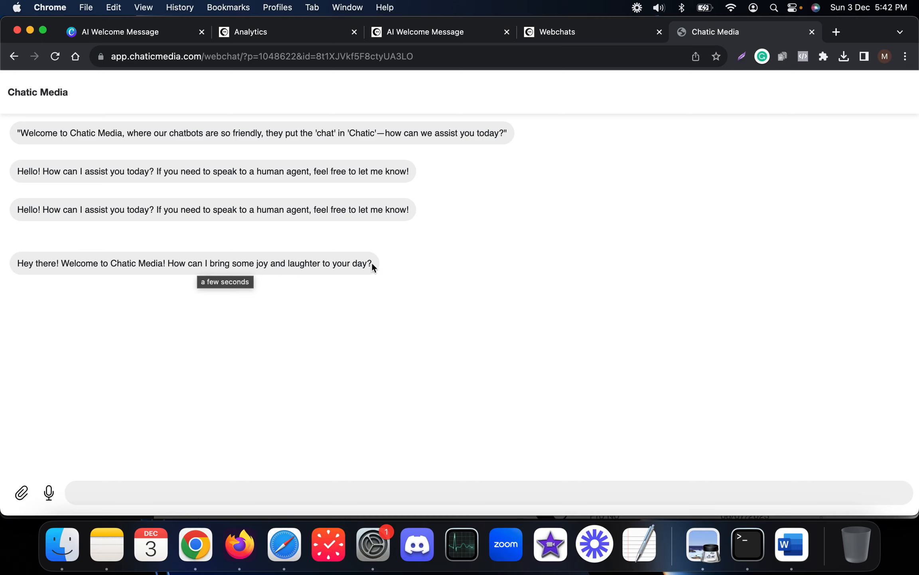
Open the Inbox in a new browser tab and delete the newest webchat guest contact to reset the chat.
left_click(600, 33)
left_click(49, 154, "super")
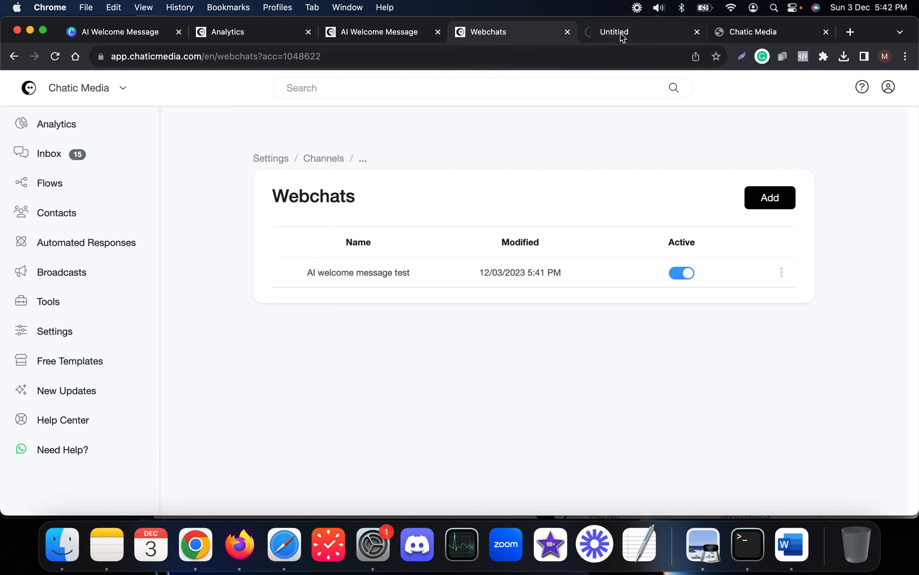
left_click(620, 33)
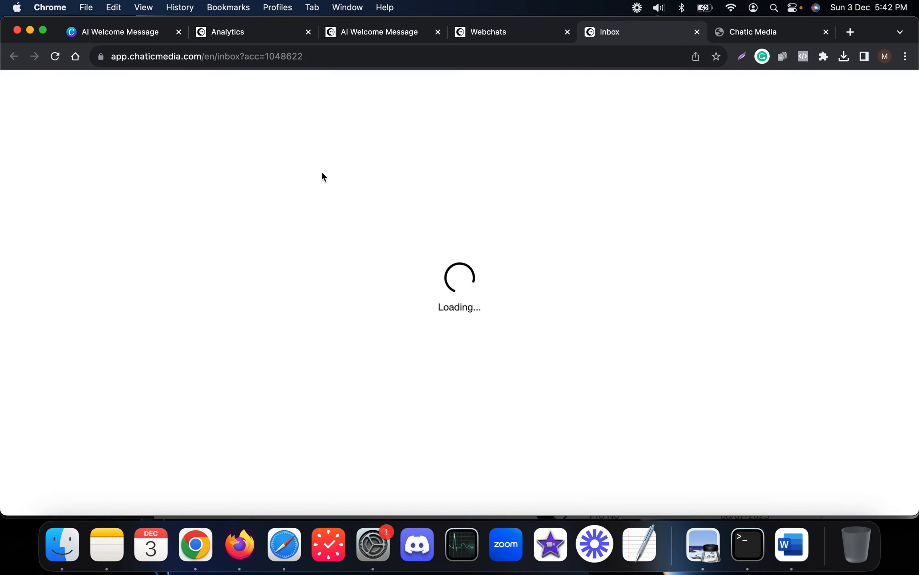
left_click(98, 194)
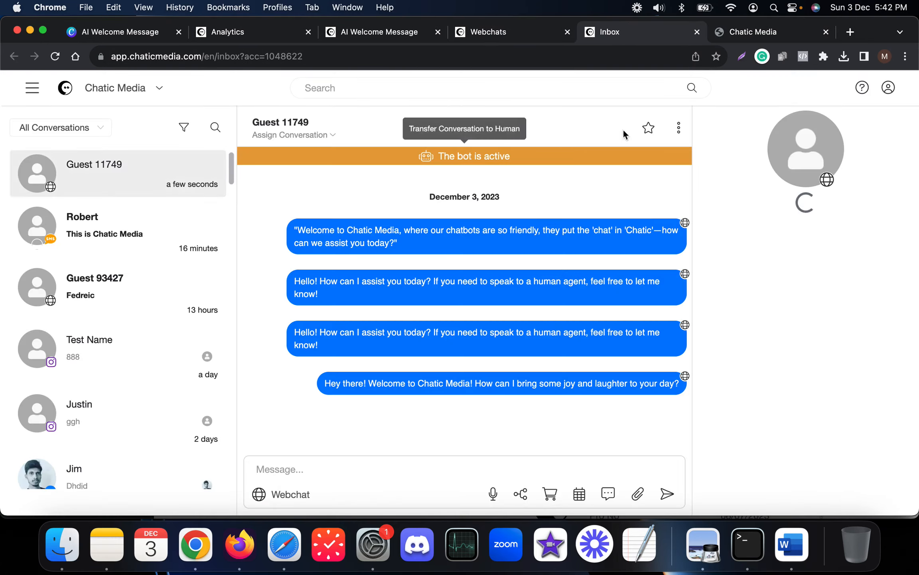
left_click(679, 127)
left_click(659, 259)
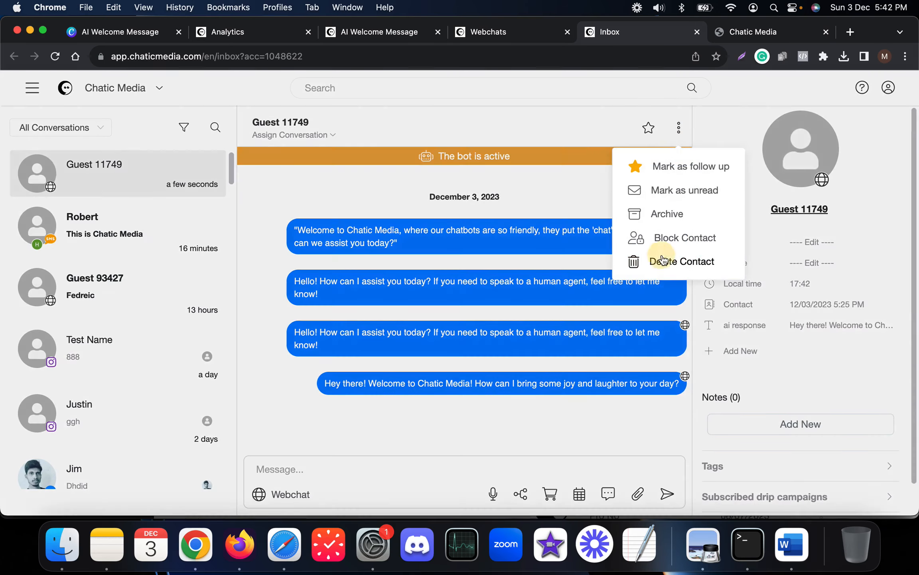
left_click(563, 198)
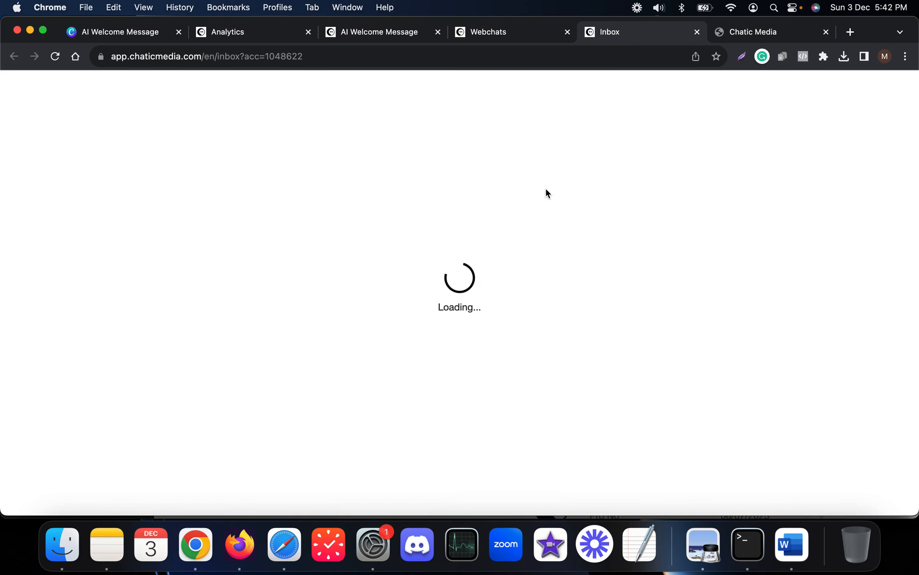
Reload the webchat page and examine the first line of the newly generated welcome message.
left_click(772, 33)
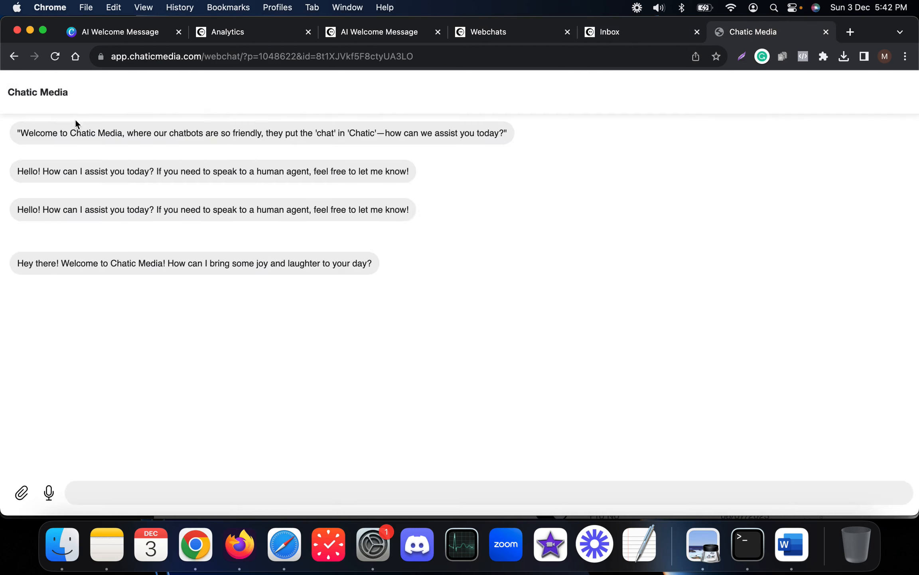
left_click(429, 56)
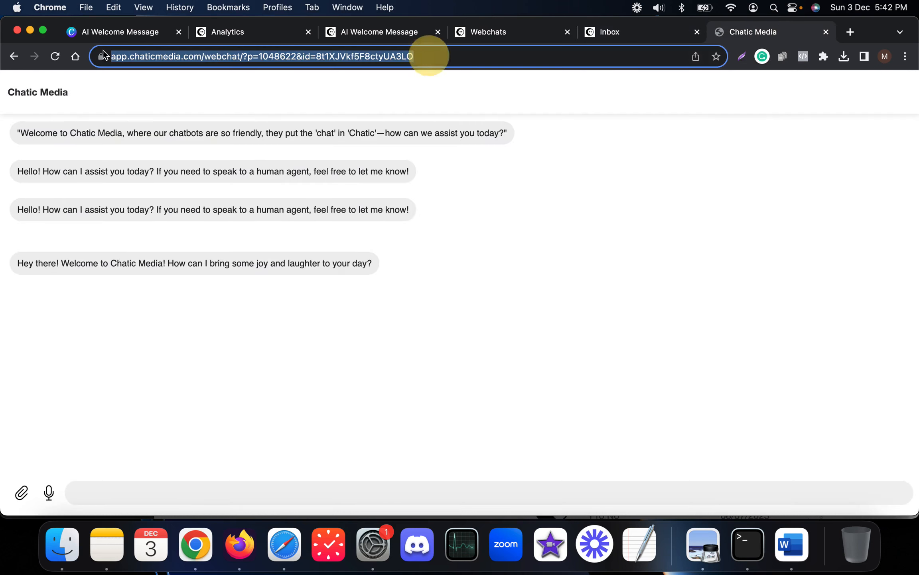
left_click(55, 56)
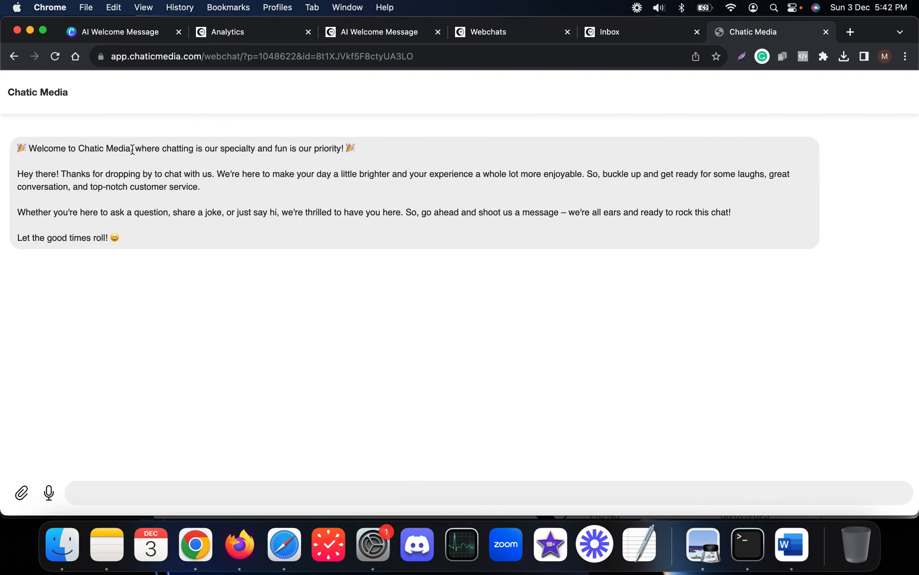
left_click_drag(136, 148, 347, 154)
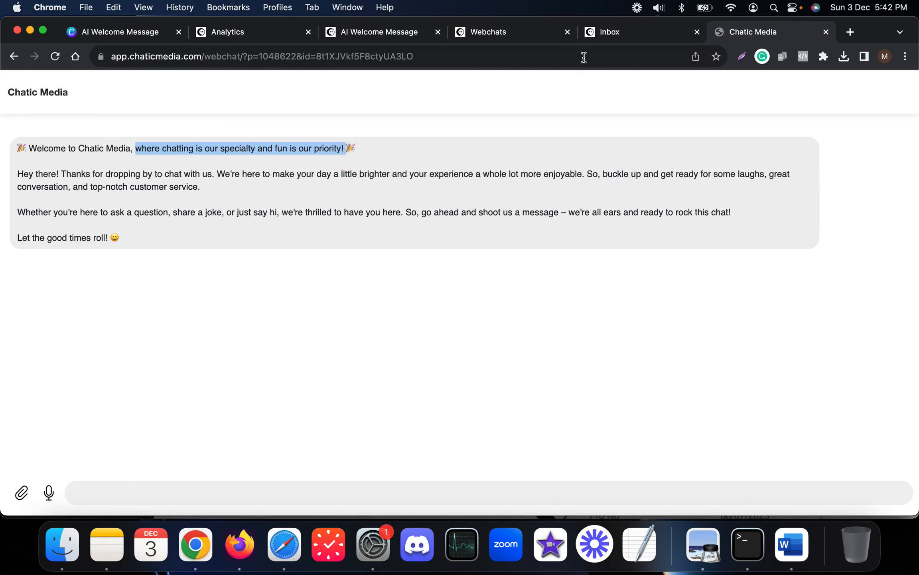
Open the OpenAI action's settings in the AI Welcome Message flow and compare its prompt with the full message in the webchat.
left_click(376, 32)
left_click(252, 265)
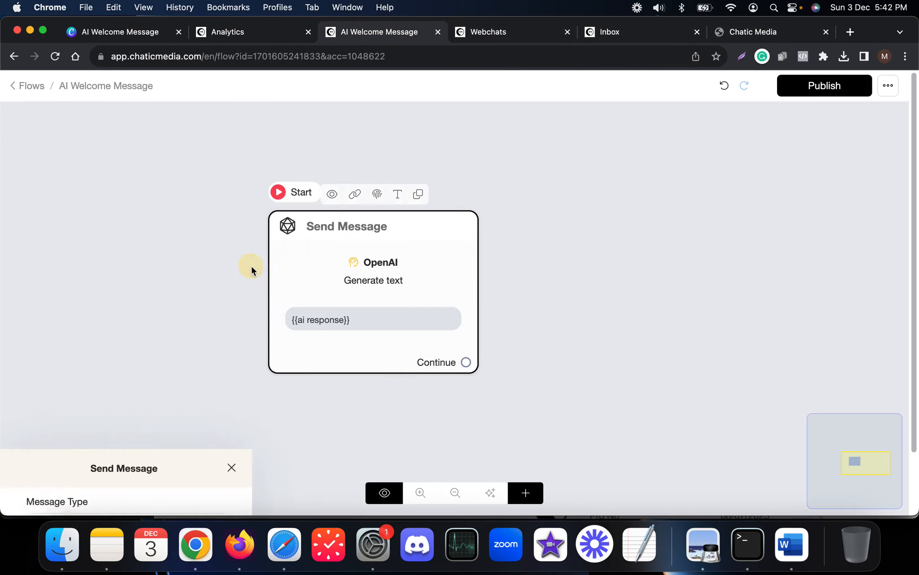
left_click(114, 259)
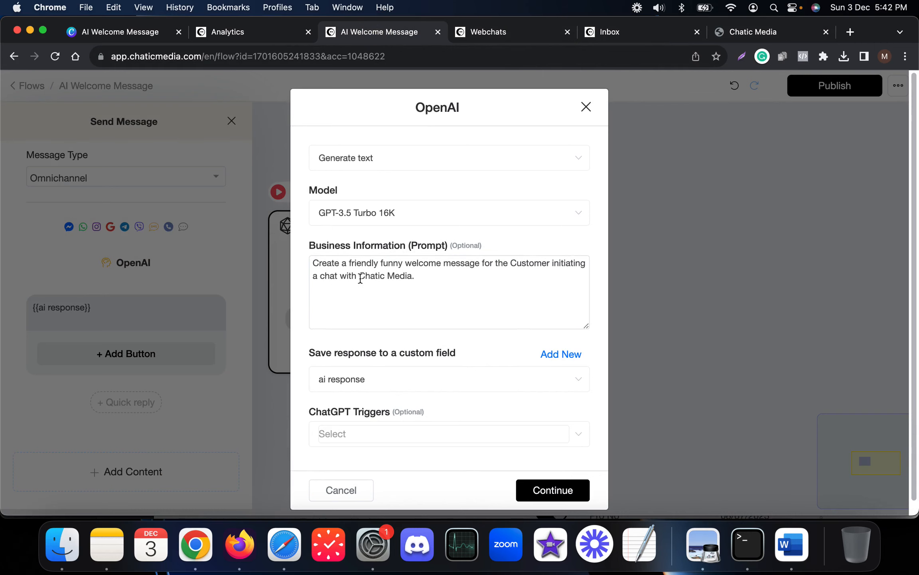
left_click(749, 31)
left_click(209, 177)
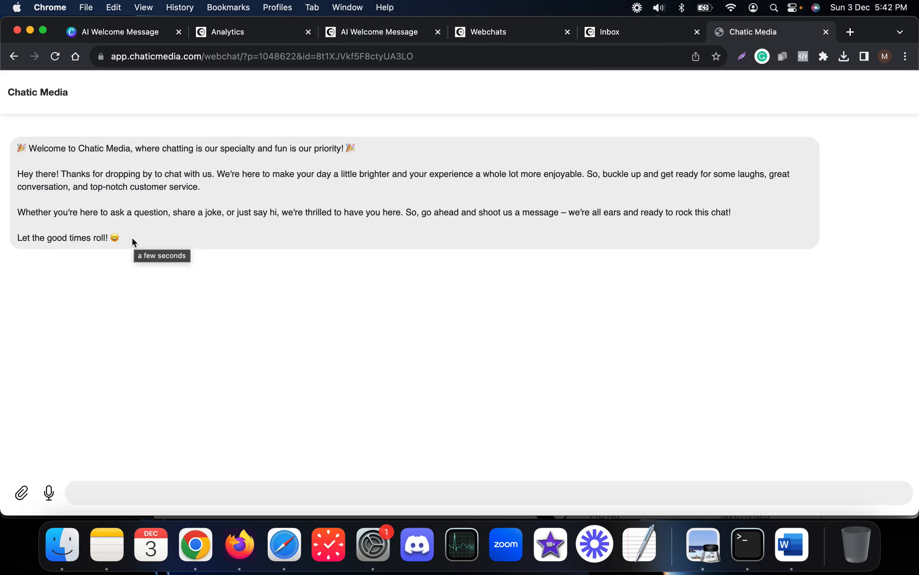
left_click_drag(131, 237, 4, 234)
left_click(130, 226)
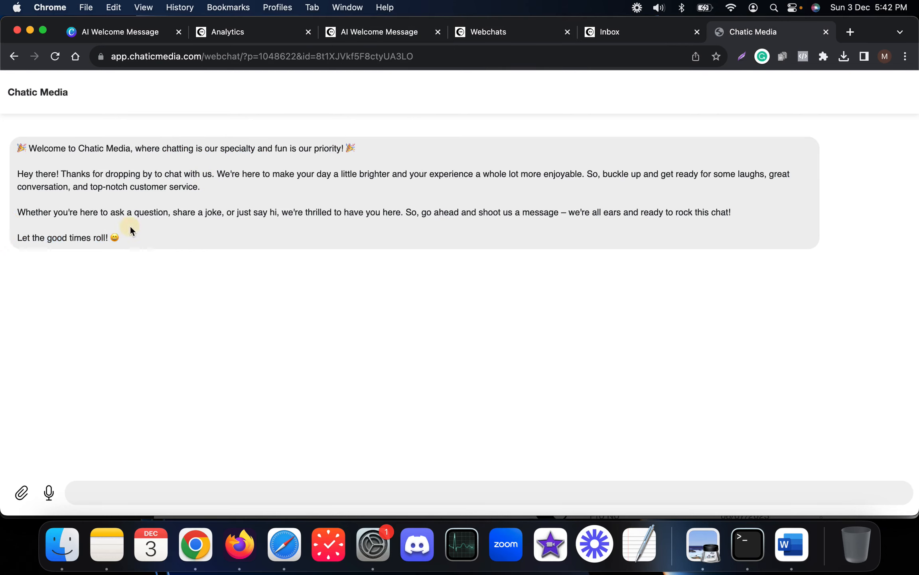
left_click_drag(89, 225, 20, 140)
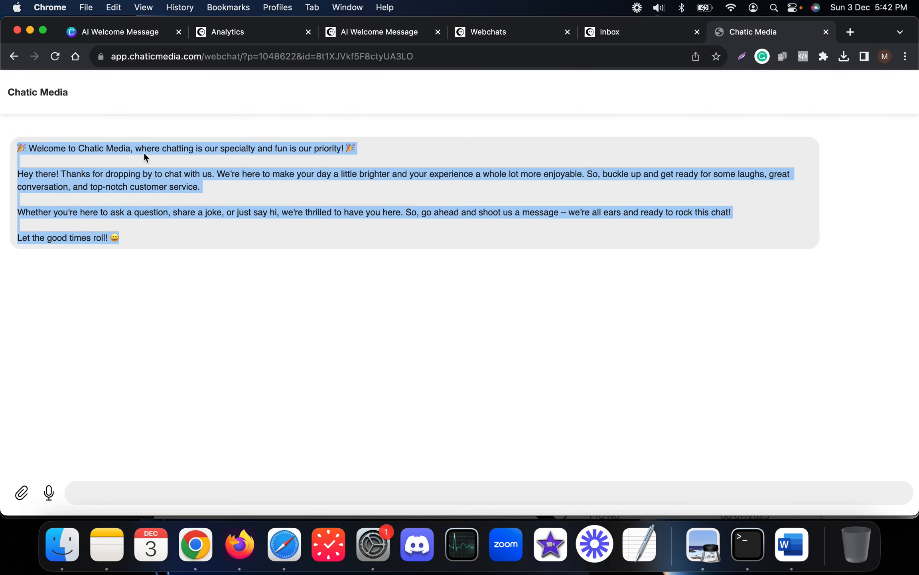
left_click_drag(139, 233, 4, 141)
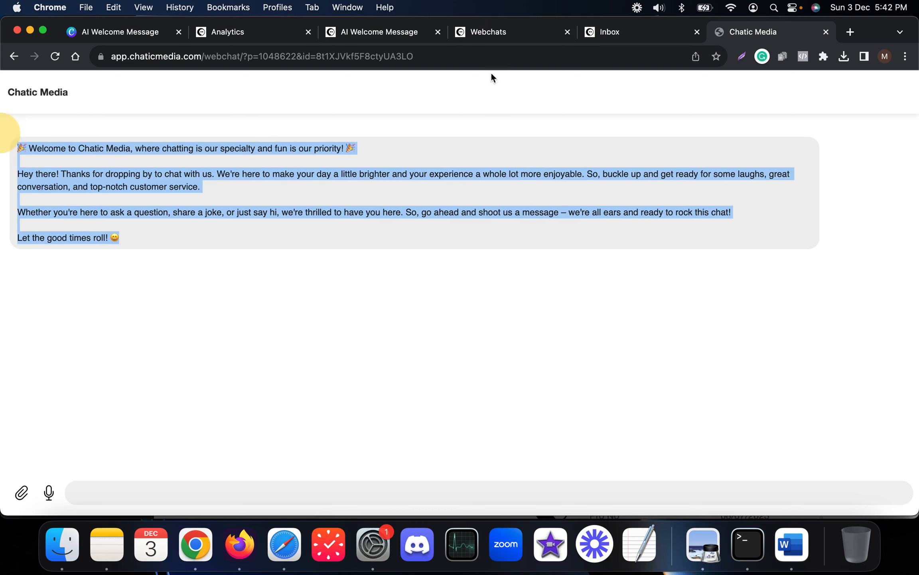
Extend the OpenAI prompt to request the welcome message in just one sentence and publish the flow.
left_click(352, 33)
left_click(422, 274)
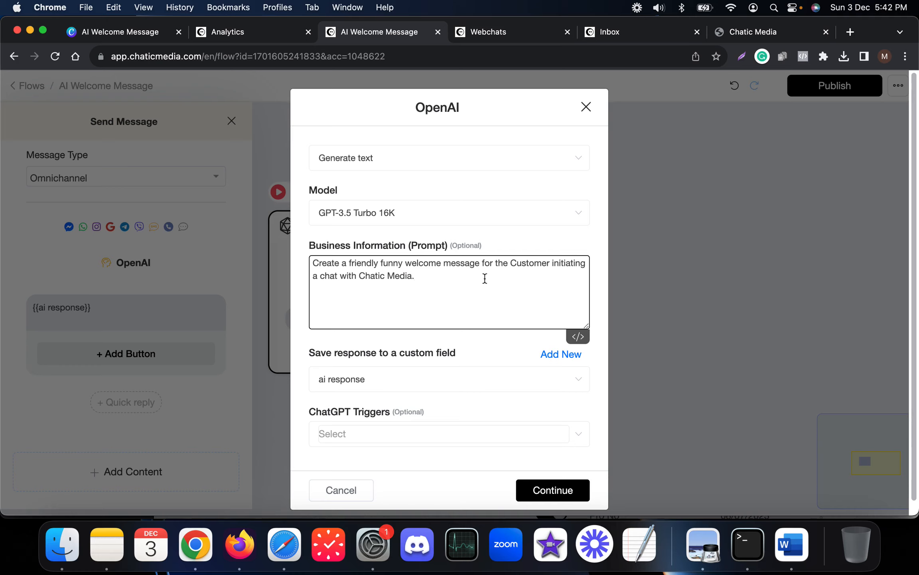
key("BackSpace")
type("in 1 just one setence")
left_click(566, 496)
left_click(713, 240)
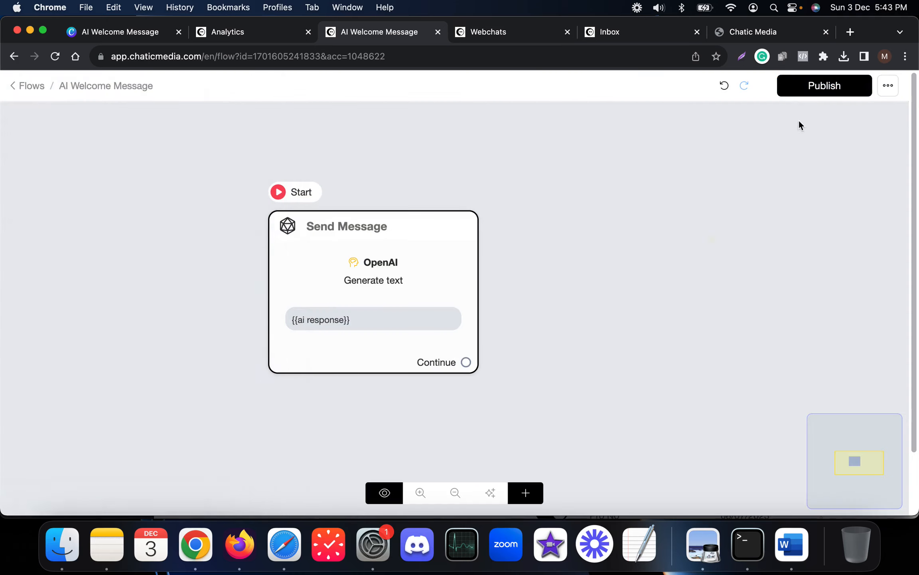
left_click(827, 91)
Delete the latest webchat guest contact from the Inbox so the revised prompt can be tested.
left_click(670, 34)
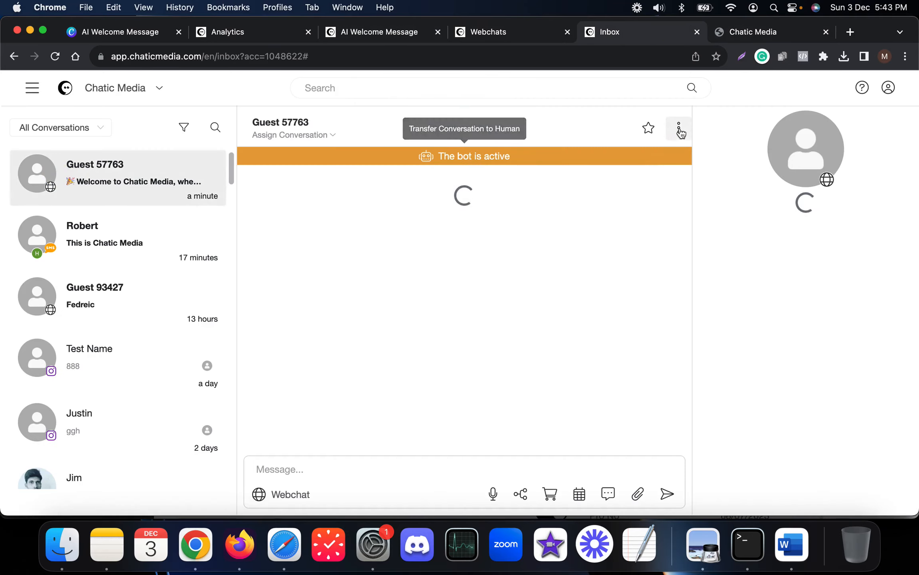
left_click(678, 127)
left_click(678, 260)
left_click(570, 198)
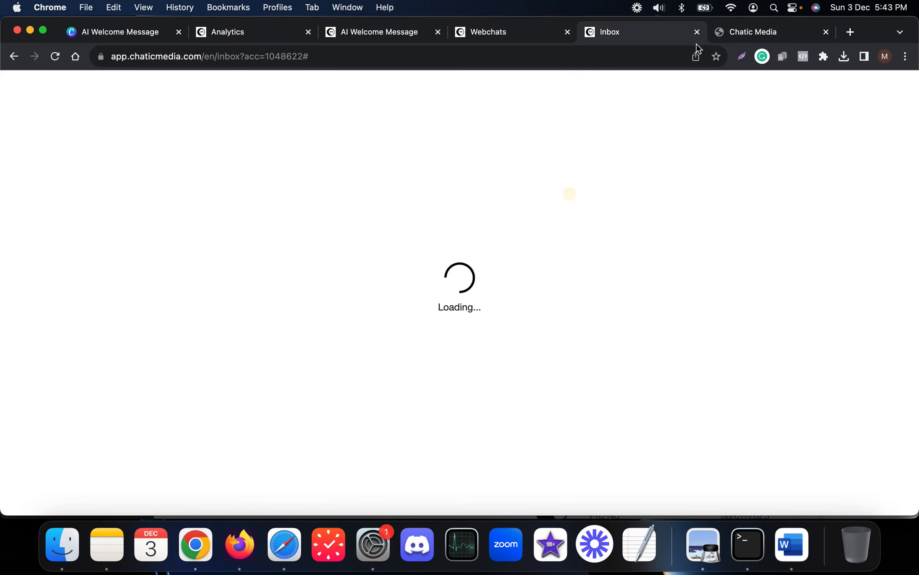
Reload the webchat page and check the welcome message produced by the one-sentence prompt.
left_click(718, 33)
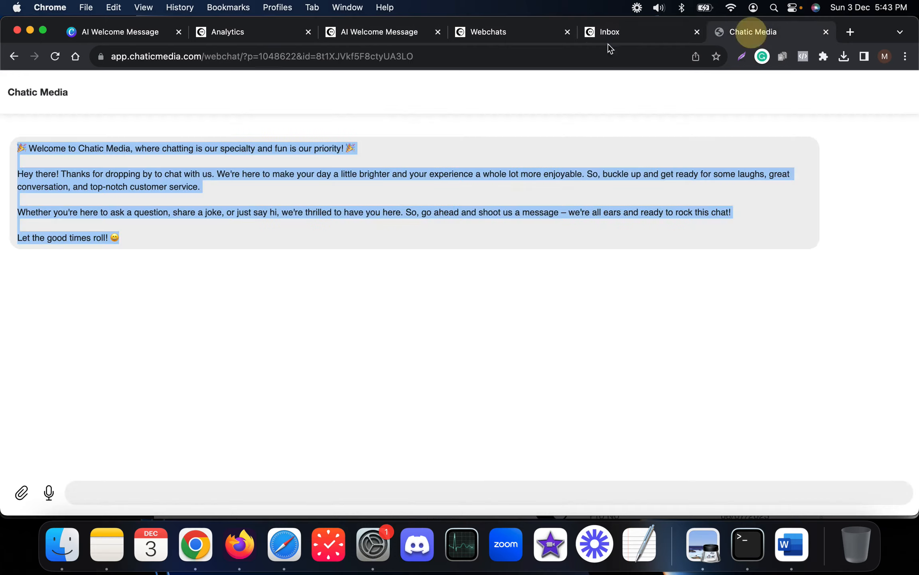
left_click(55, 56)
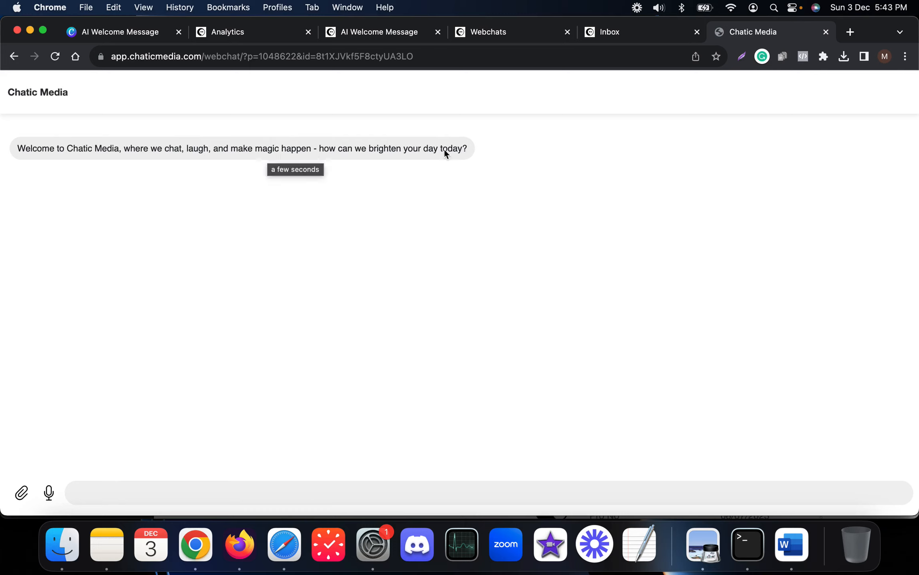
left_click_drag(463, 149, 31, 148)
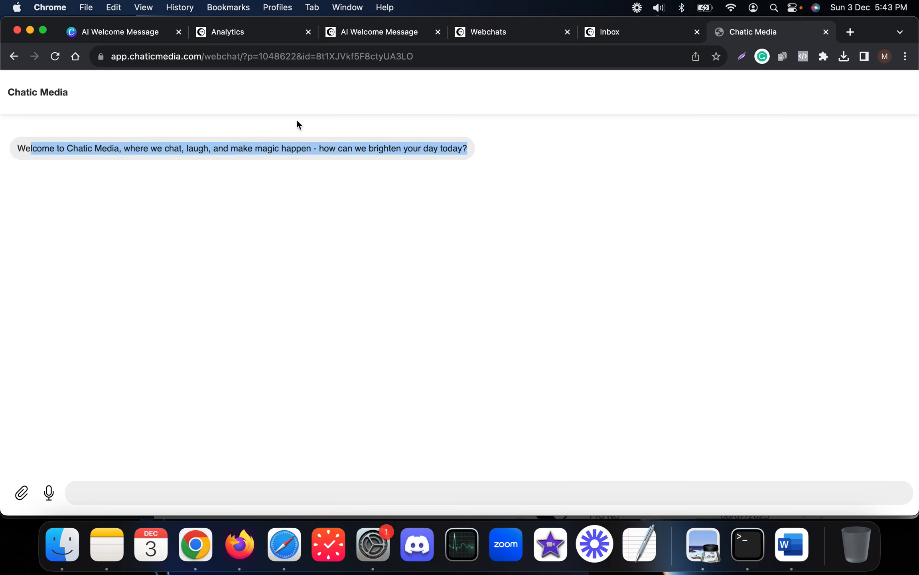
Clear the latest guest from the Inbox and reload the webchat to read another generated welcome message.
key("super+alt+Left")
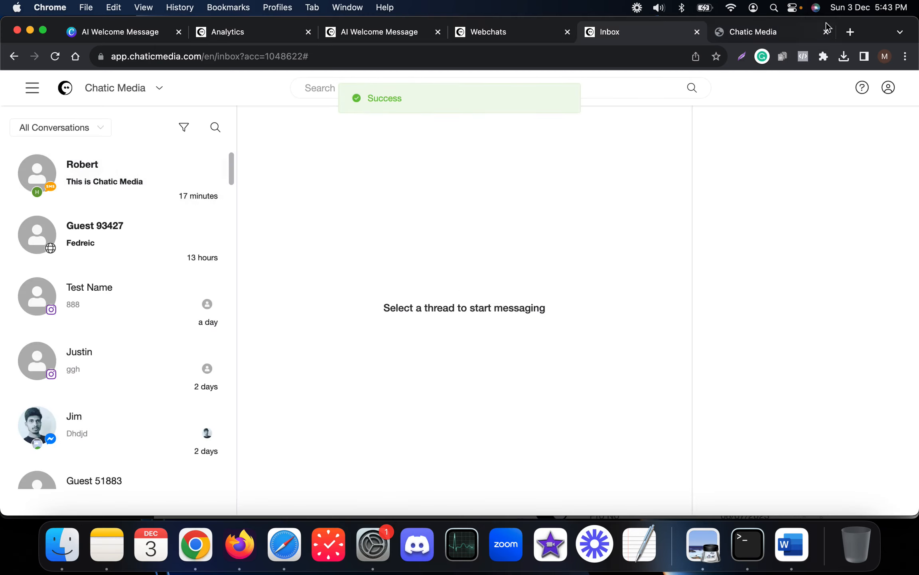
left_click(740, 32)
left_click(52, 63)
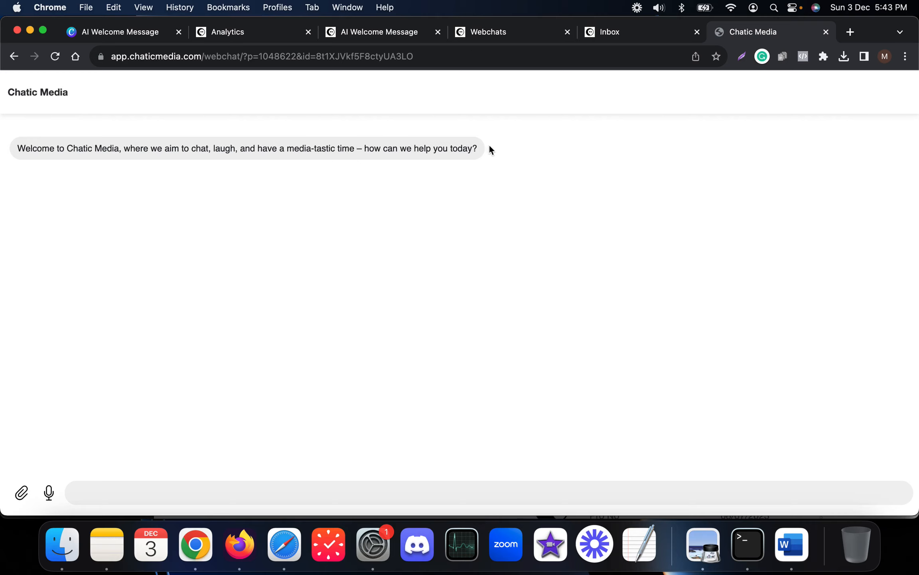
left_click_drag(489, 146, 61, 133)
left_click(308, 248)
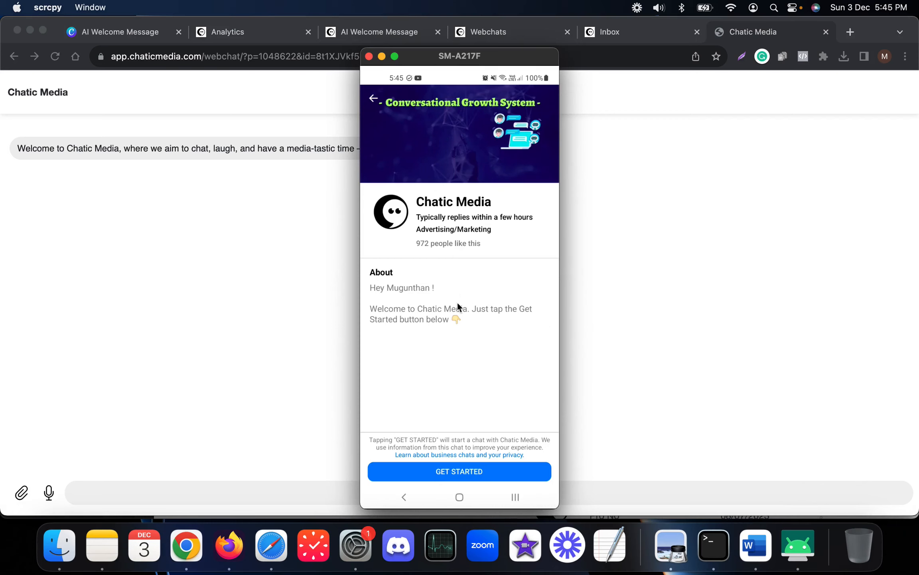
Start the Chatic Media Messenger chat in the mirrored scrcpy phone window to test its welcome message, and return to Chrome.
left_click(451, 453)
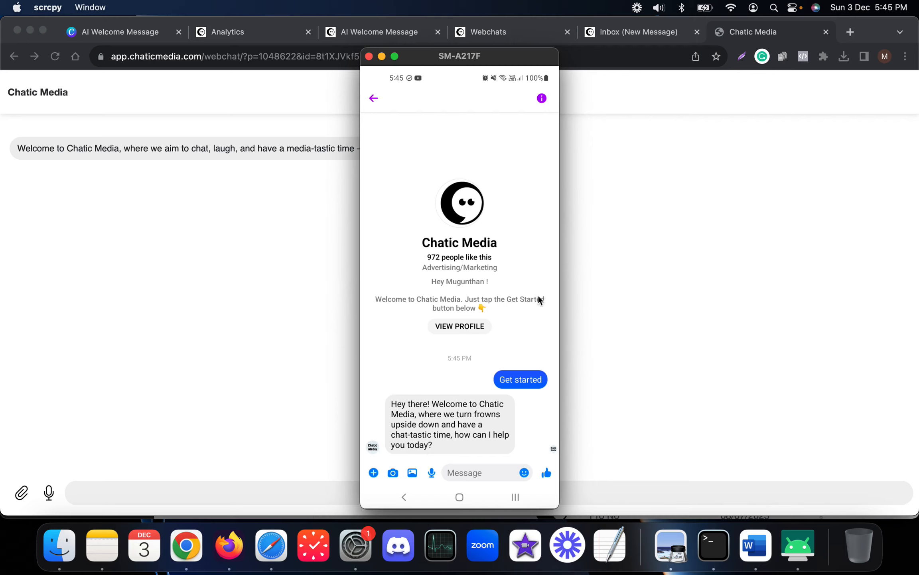
left_click(648, 356)
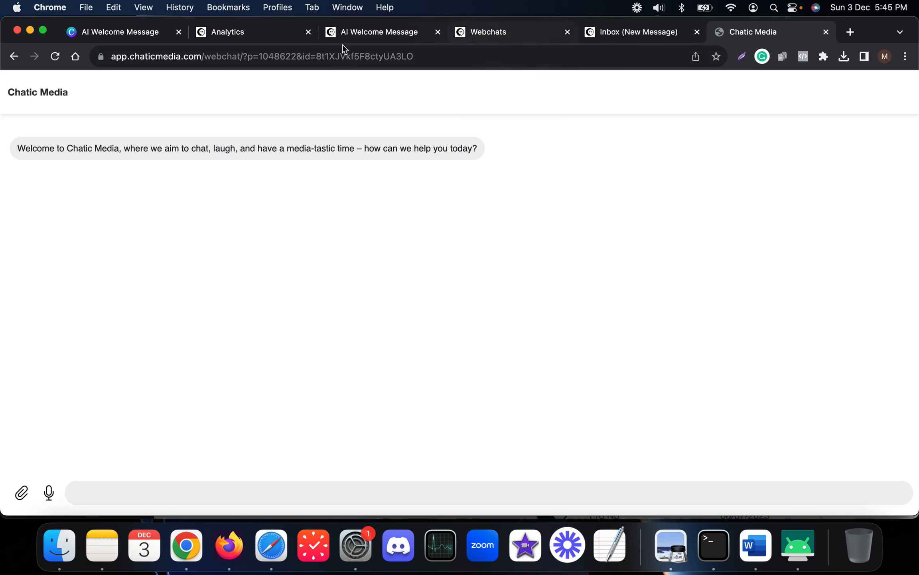
Open the Chatic Media settings in a new tab and review the supported channels slide in the Canva presentation.
left_click(233, 37)
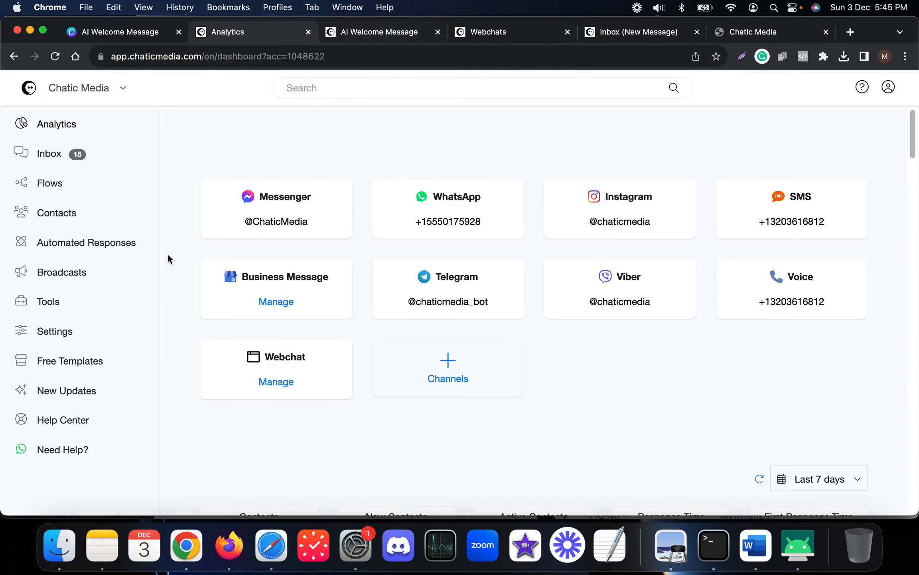
right_click(46, 331)
left_click(89, 314)
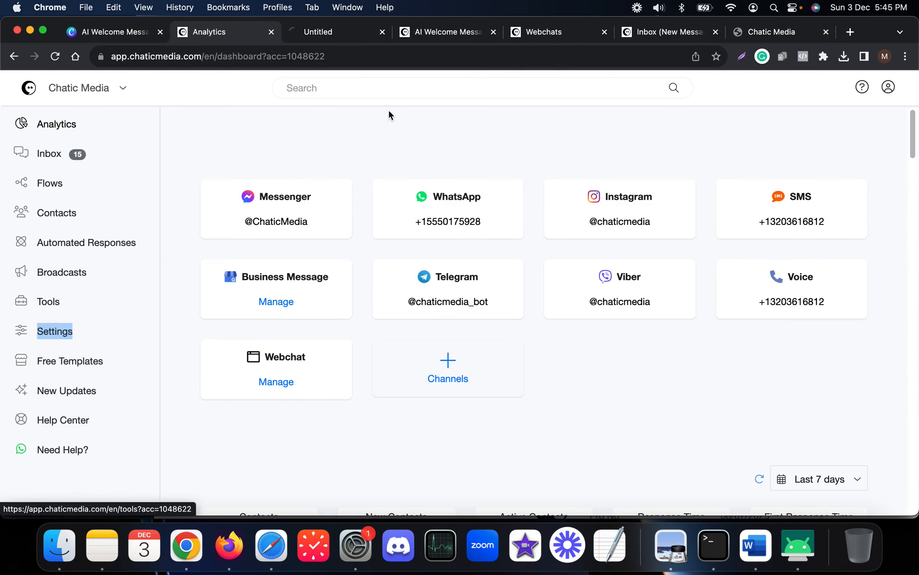
left_click(143, 35)
left_click(472, 264)
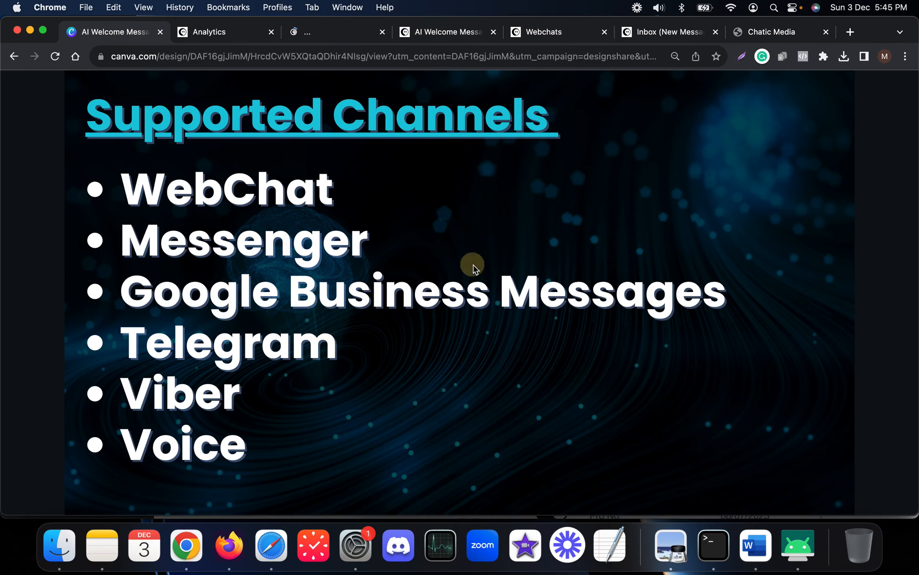
left_click(136, 320)
left_click(898, 91)
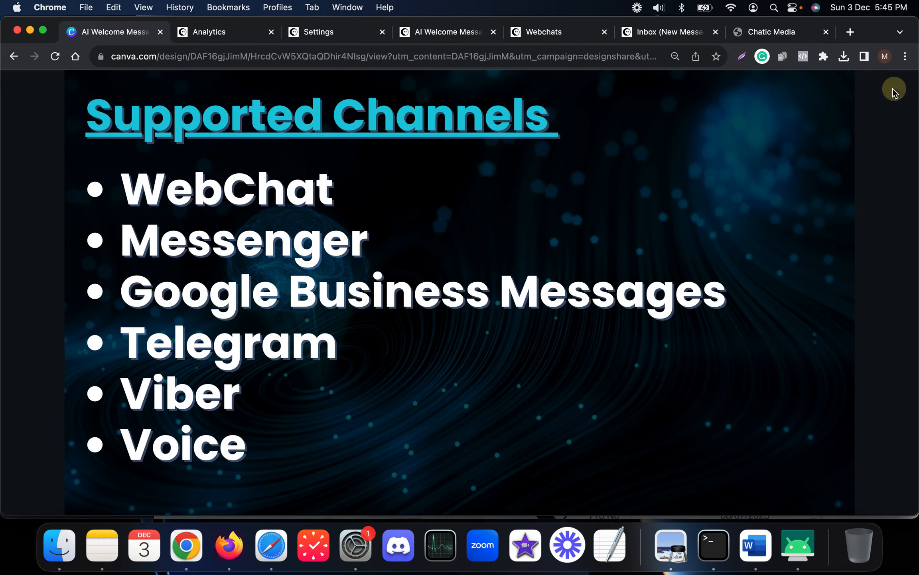
In the channel settings, check which welcome message flow is assigned to the Voice channel.
left_click(348, 33)
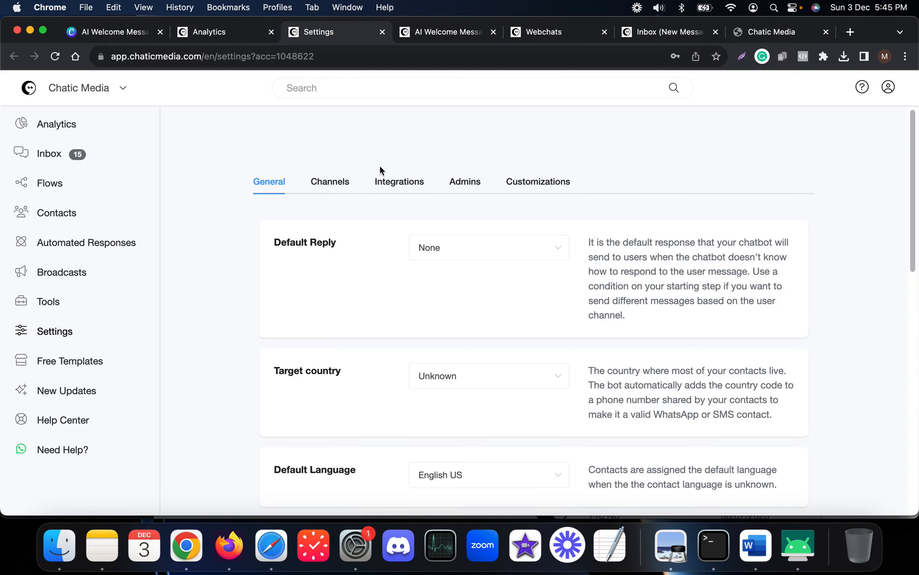
left_click(328, 182)
scroll(324, 399, "down", 3)
left_click(318, 354)
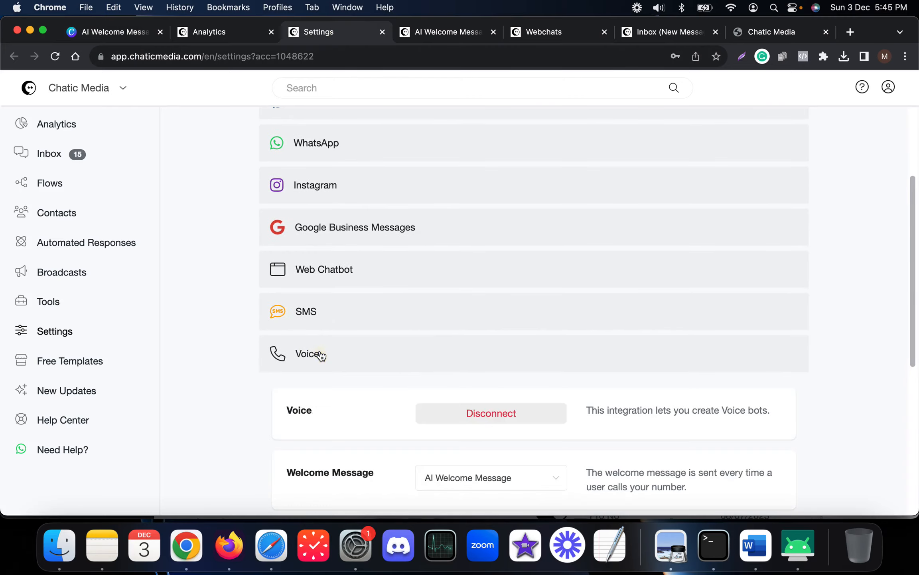
scroll(483, 314, "down", 5)
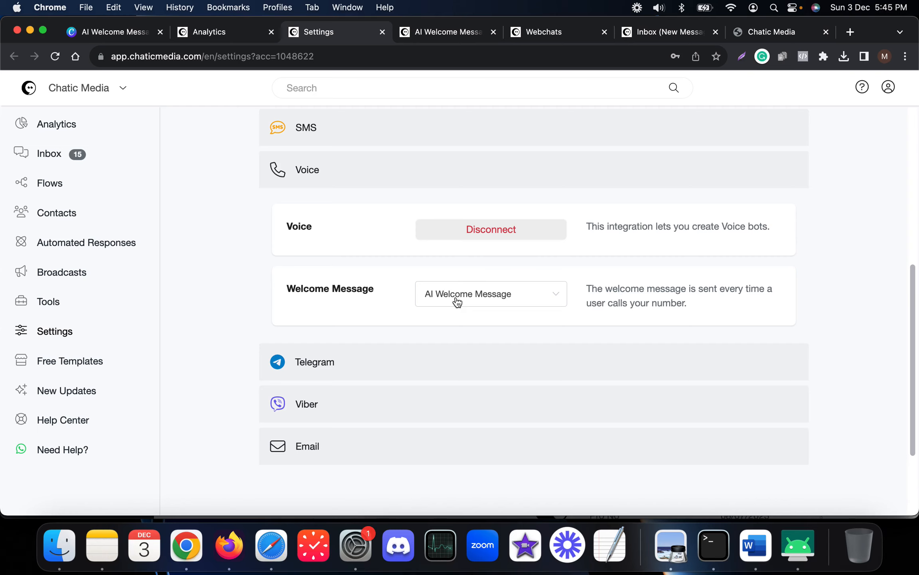
Look up the Voice channel's number on the dashboard, test its welcome message in the mirrored scrcpy phone window, and return to Chrome.
left_click(223, 32)
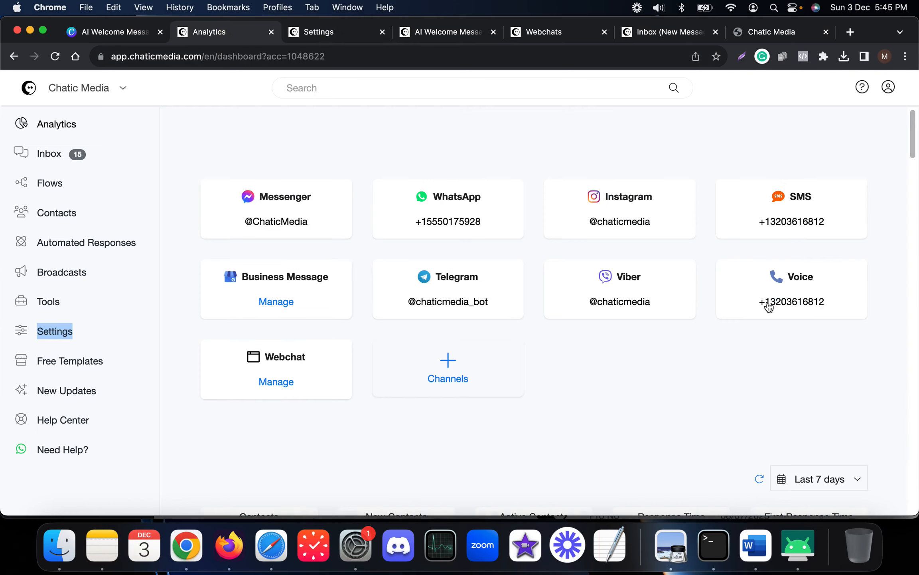
left_click(320, 35)
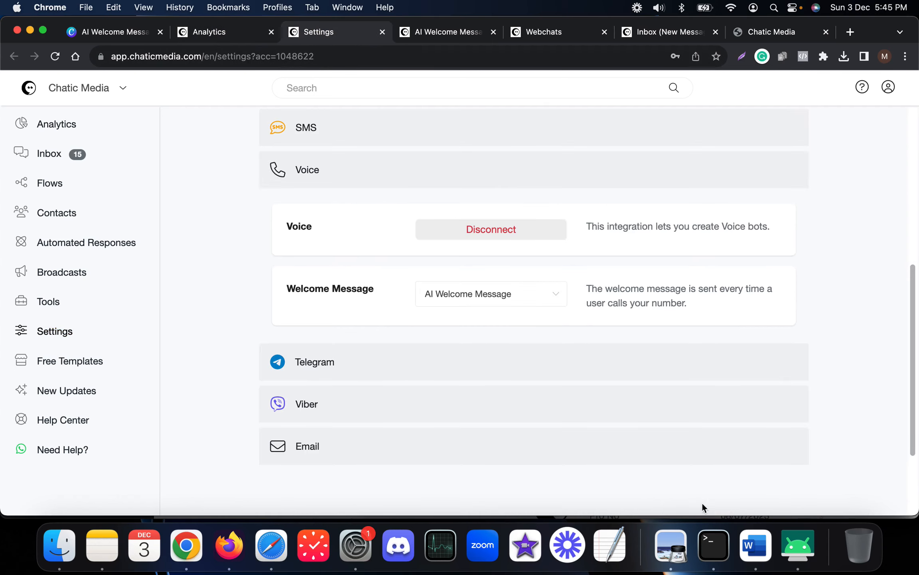
left_click(810, 566)
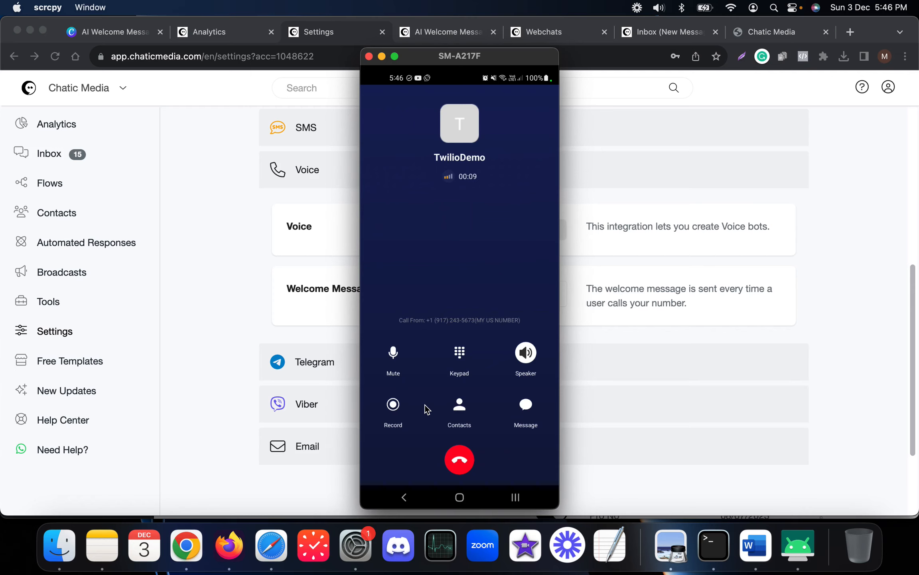
left_click(833, 316)
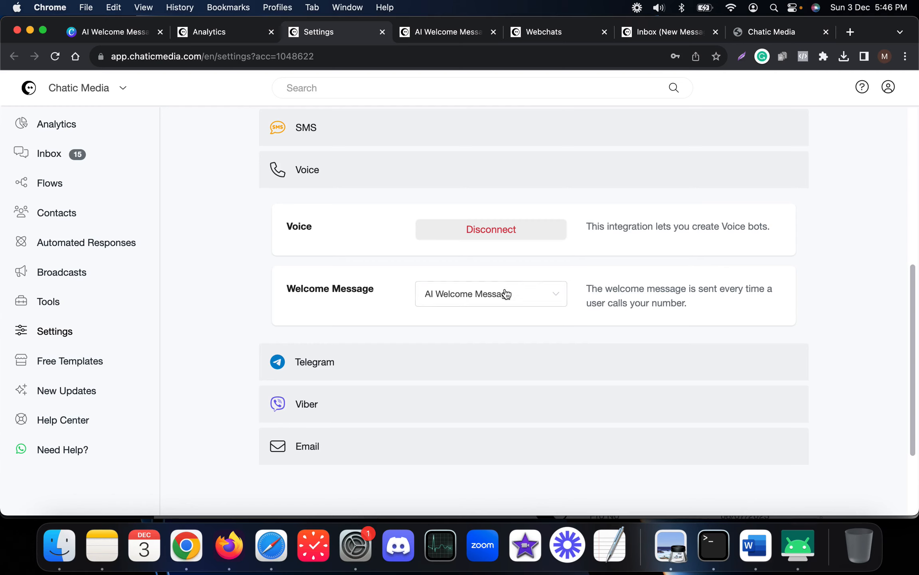
scroll(499, 286, "up", 3)
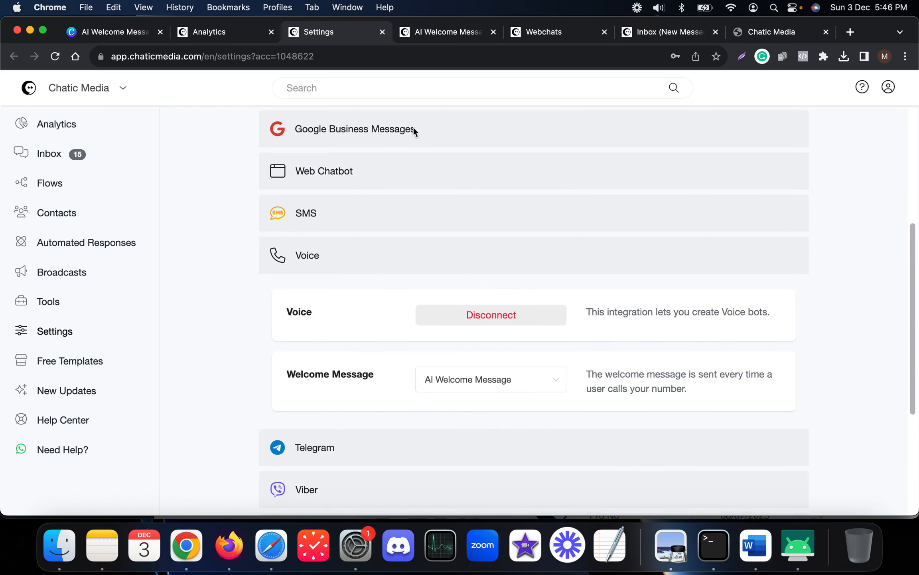
Add a Condition block to the AI Welcome Message flow.
left_click(440, 36)
scroll(484, 209, "down", 5)
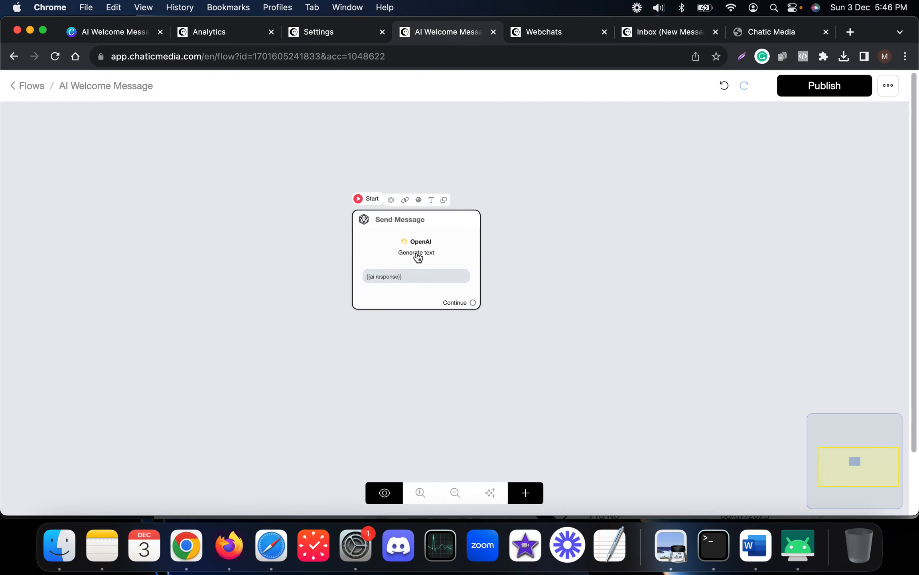
left_click(526, 492)
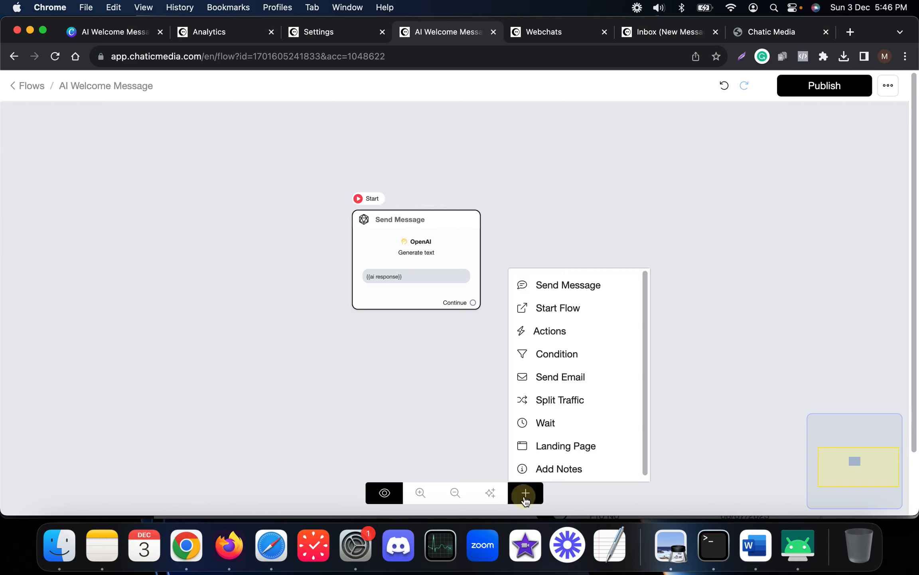
left_click(567, 354)
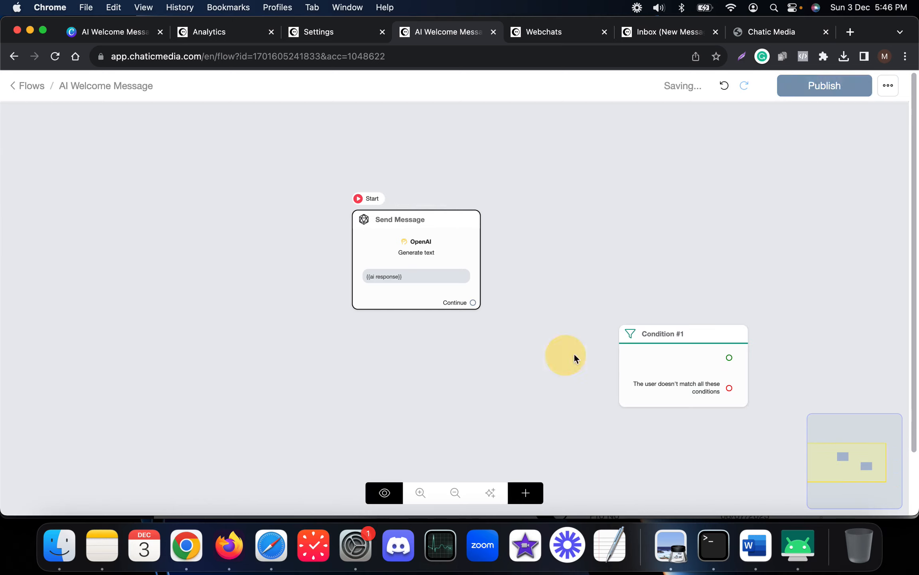
Define the new block's condition as Current channel Is Webchat and save it.
left_click(639, 358)
left_click(150, 243)
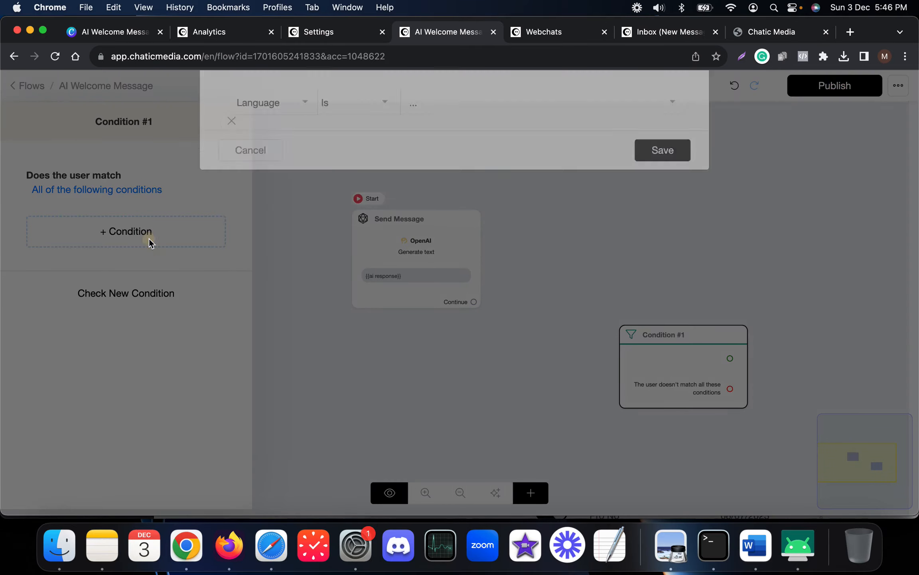
left_click(260, 125)
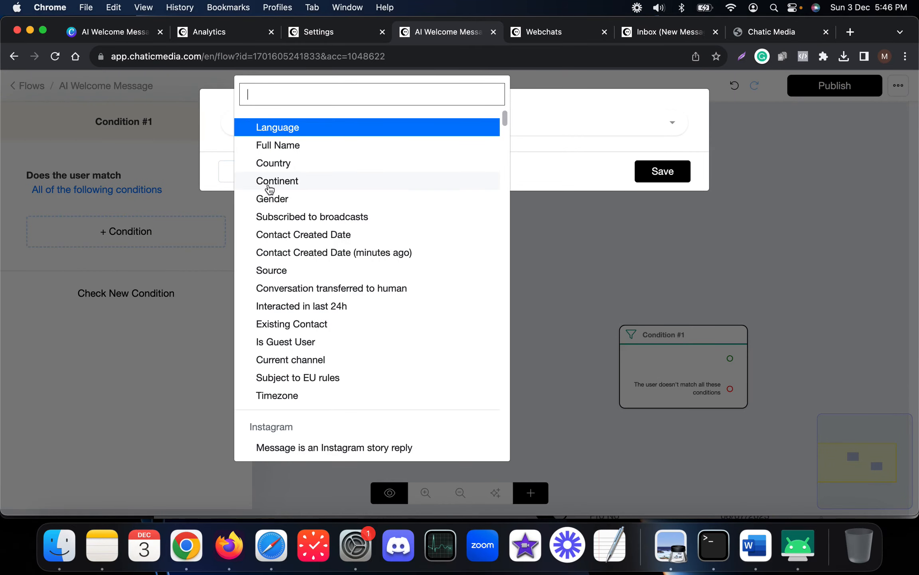
type("chann")
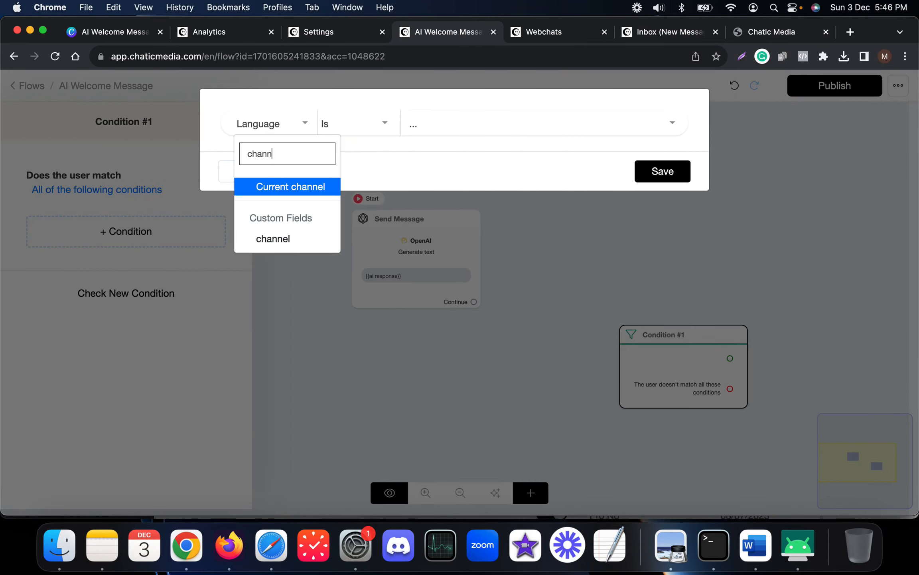
left_click(297, 195)
left_click(423, 124)
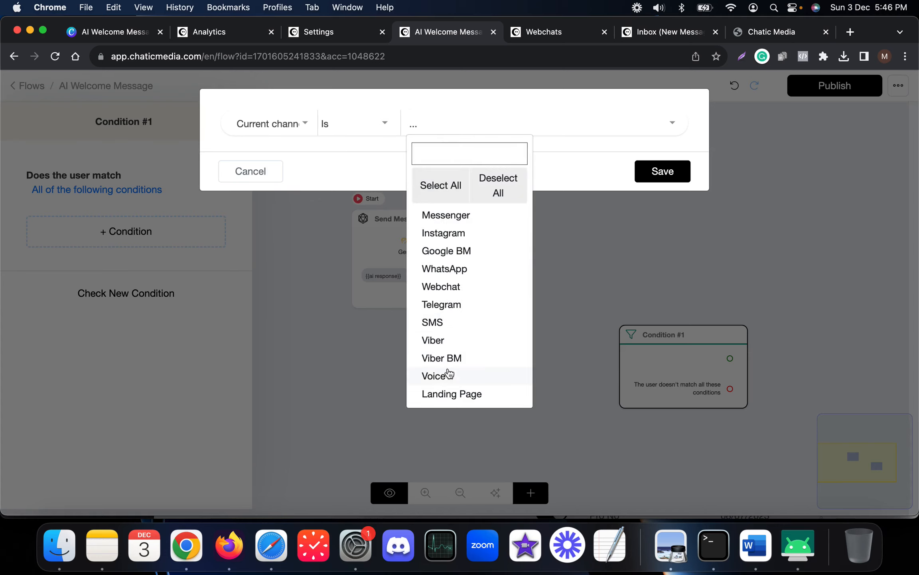
left_click(449, 295)
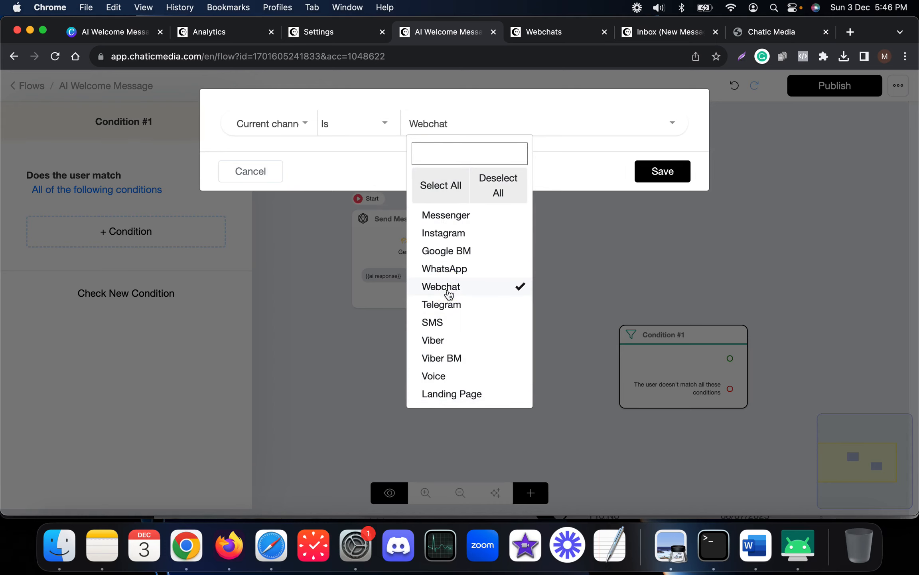
left_click(647, 171)
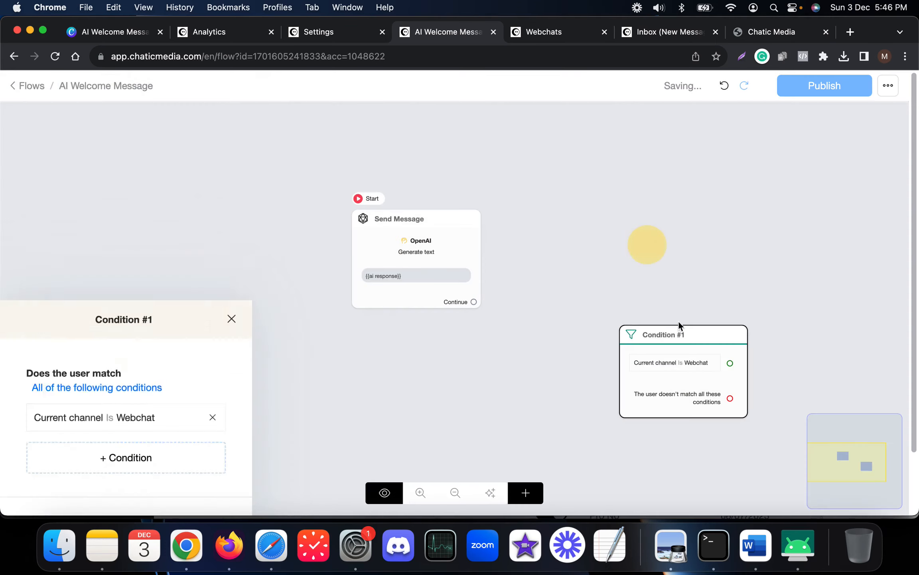
Set the Webchat condition as the flow's starting step, placed above and to the left of the OpenAI message block.
left_click_drag(678, 331, 211, 265)
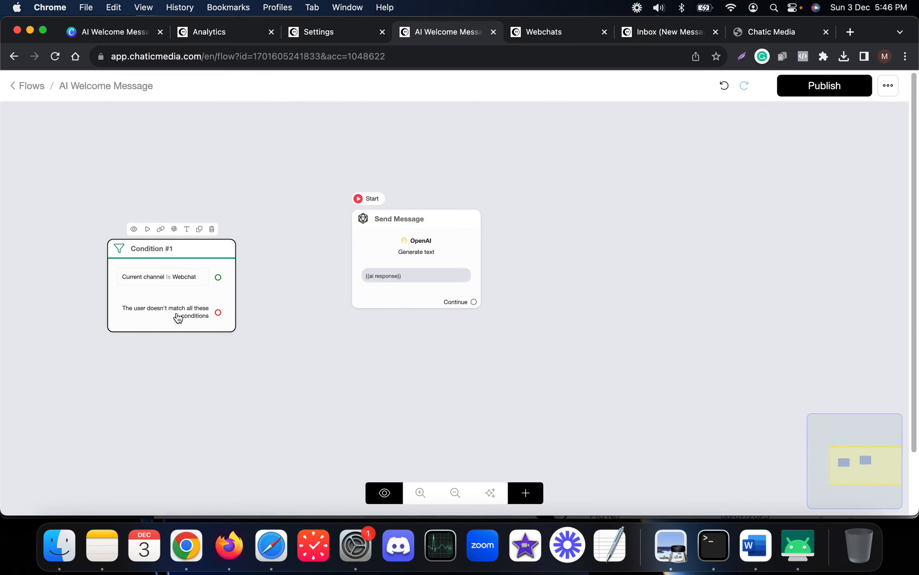
left_click(149, 229)
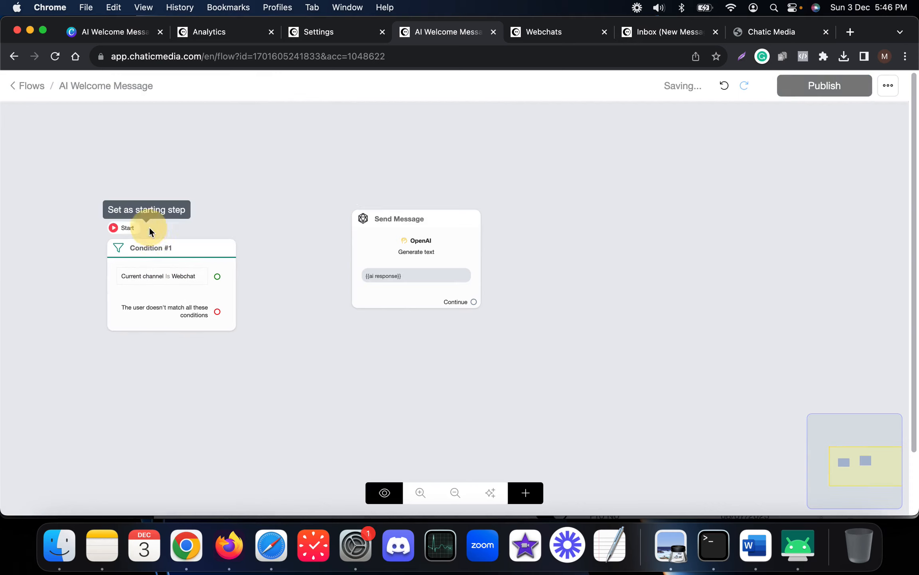
left_click_drag(407, 245, 358, 377)
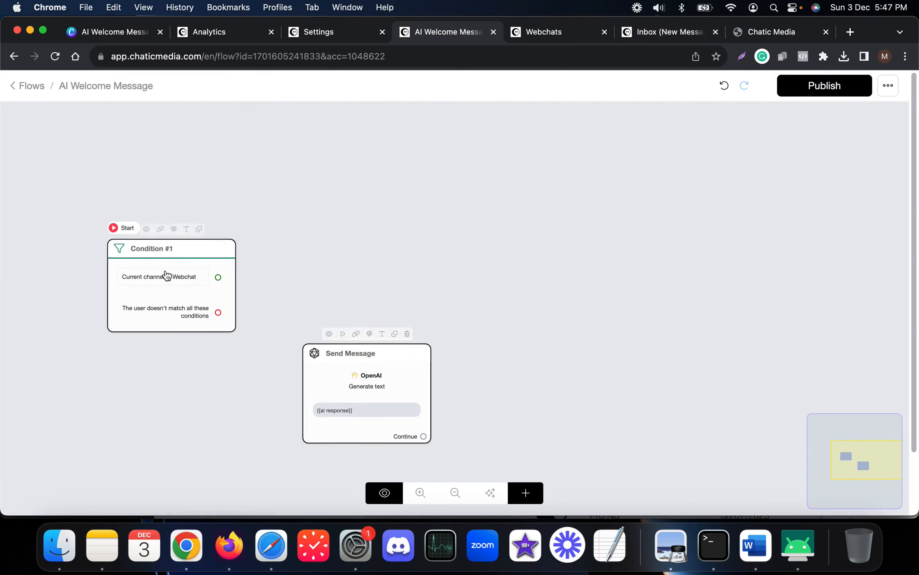
left_click_drag(166, 274, 185, 235)
Connect the condition's non-matching branch to the OpenAI Send Message block.
left_click_drag(237, 272, 375, 386)
scroll(380, 395, "up", 2)
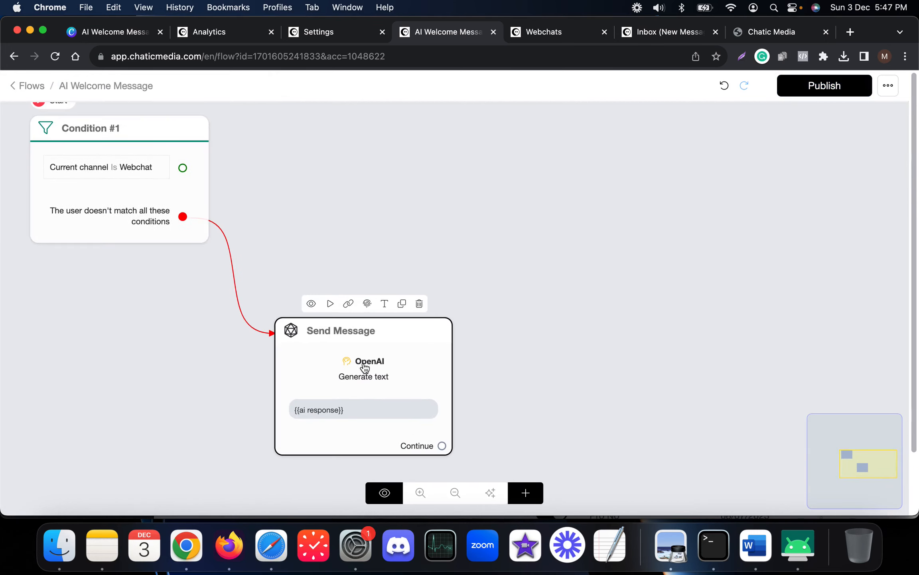
left_click(347, 377)
left_click(428, 225)
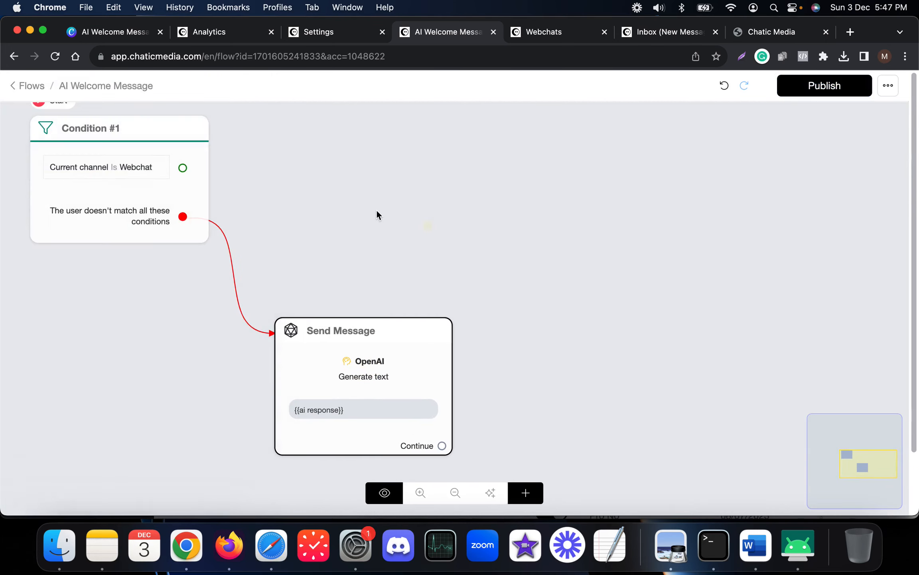
Create a Send Message block on the Webchat branch with the text "Hey there welcome to our website. Do you have any questions I can help with?".
left_click_drag(376, 214, 381, 288)
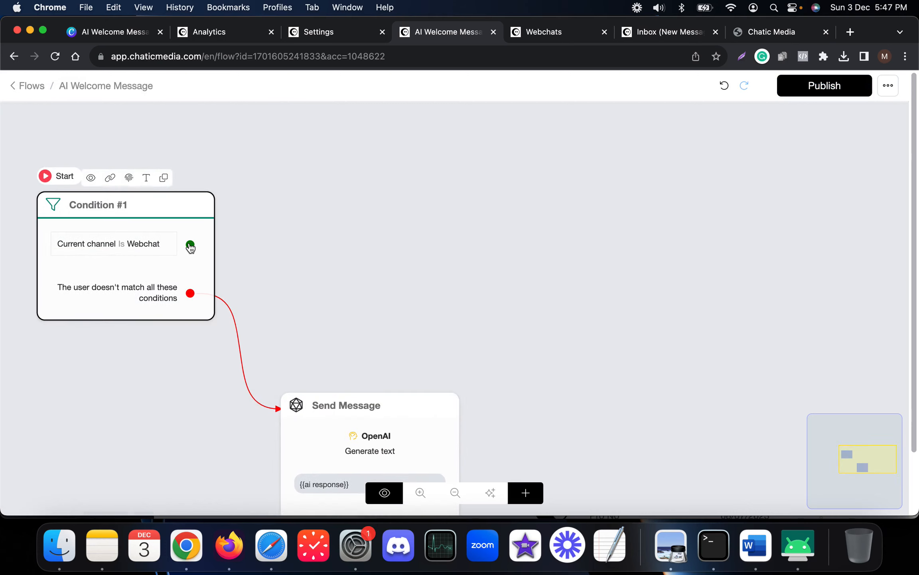
left_click_drag(190, 247, 324, 187)
left_click(93, 357)
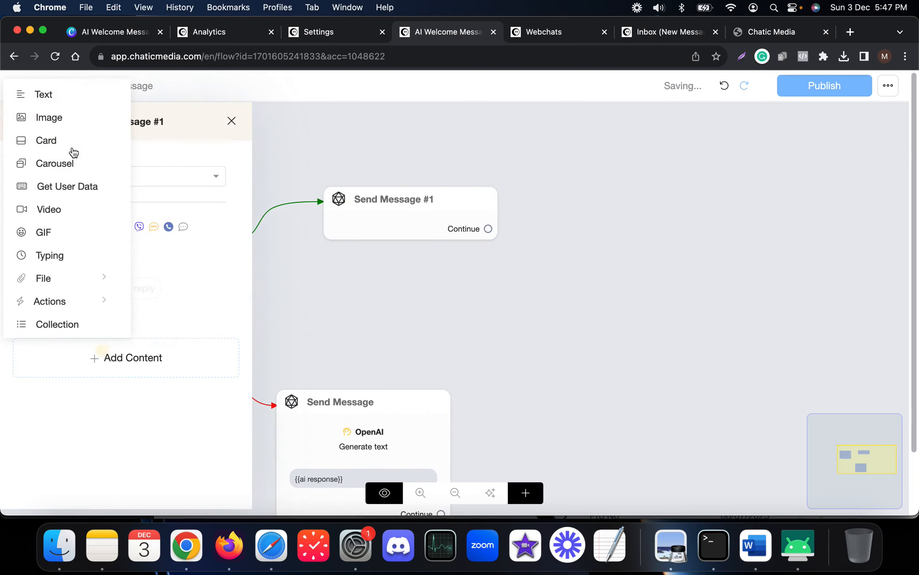
left_click(41, 95)
left_click(106, 267)
type("Hey there welcome to our website.")
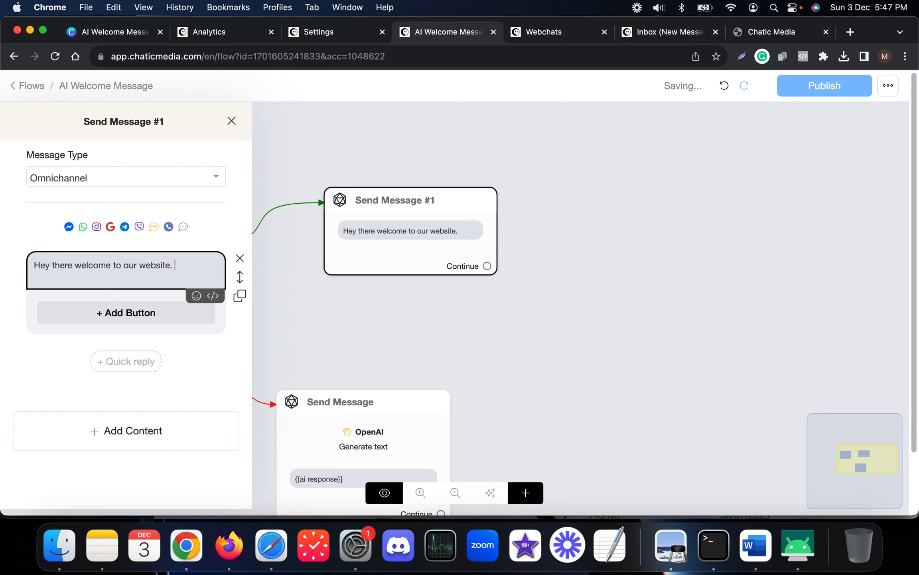
key("F5")
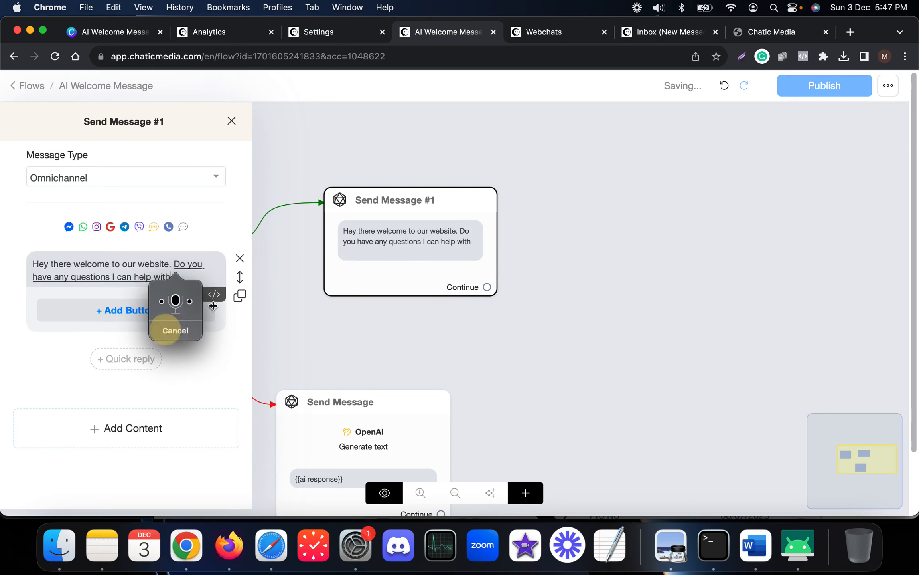
left_click(175, 330)
type("?")
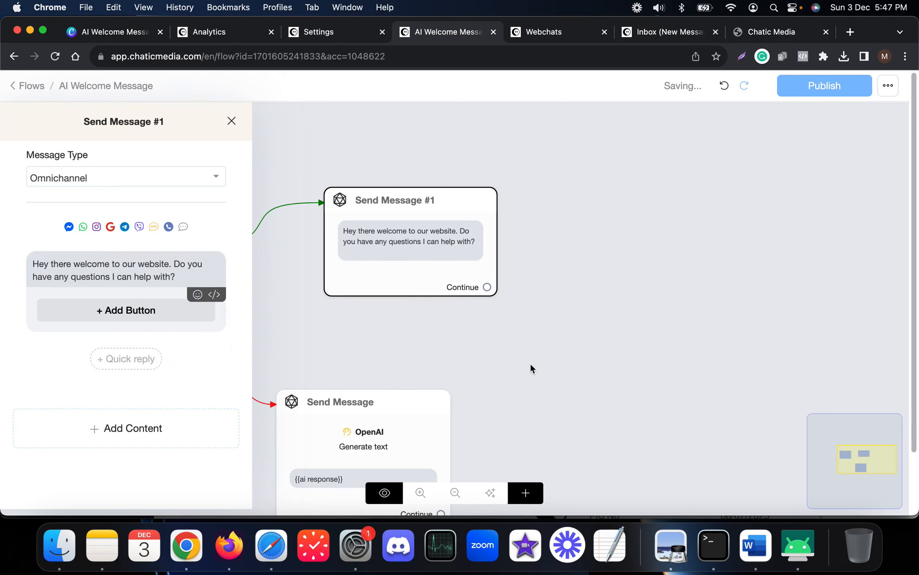
left_click(531, 366)
Move the website welcome message block higher on the canvas, farther from the OpenAI message block.
scroll(563, 247, "down", 3)
scroll(438, 249, "up", 4)
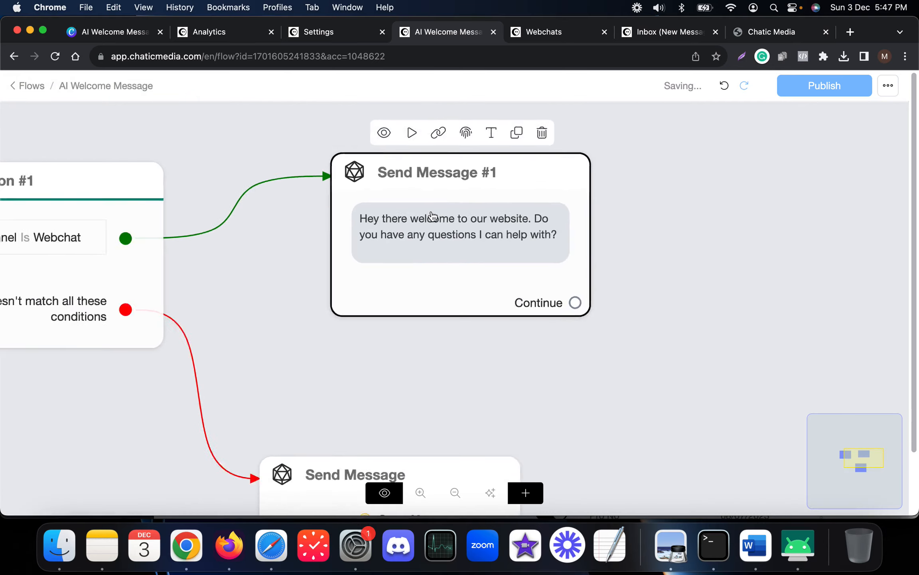
scroll(318, 185, "down", 3)
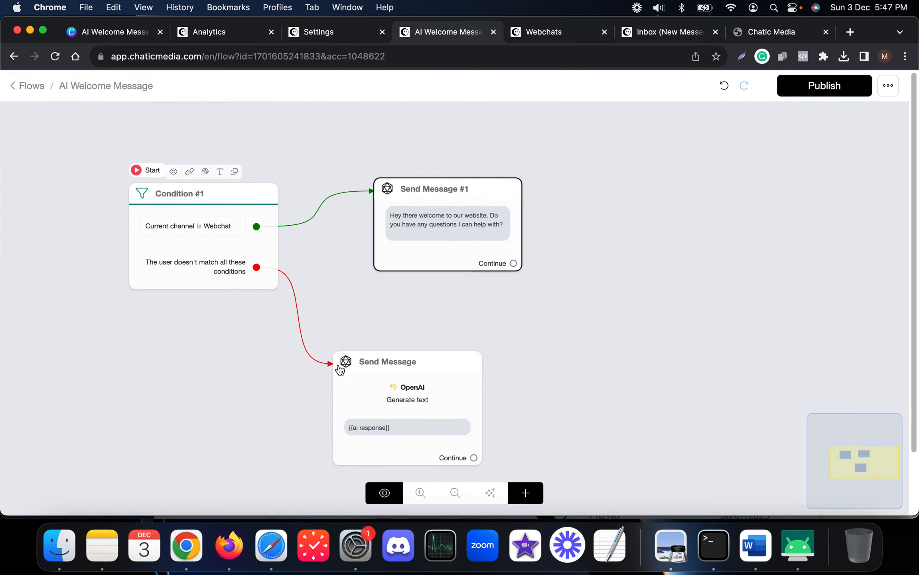
left_click_drag(454, 250, 437, 188)
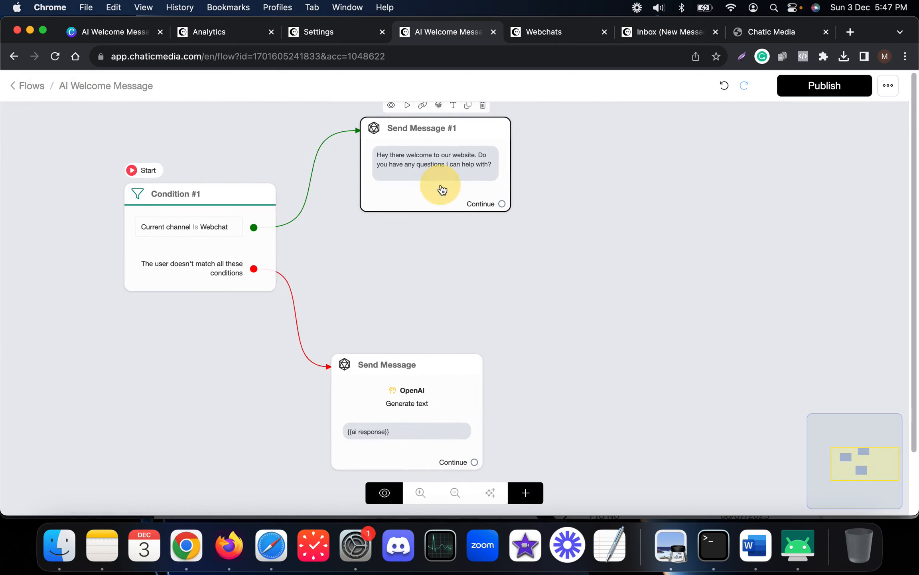
Add a second condition branch to Condition #1 that matches when the current channel is Messenger.
left_click(213, 246)
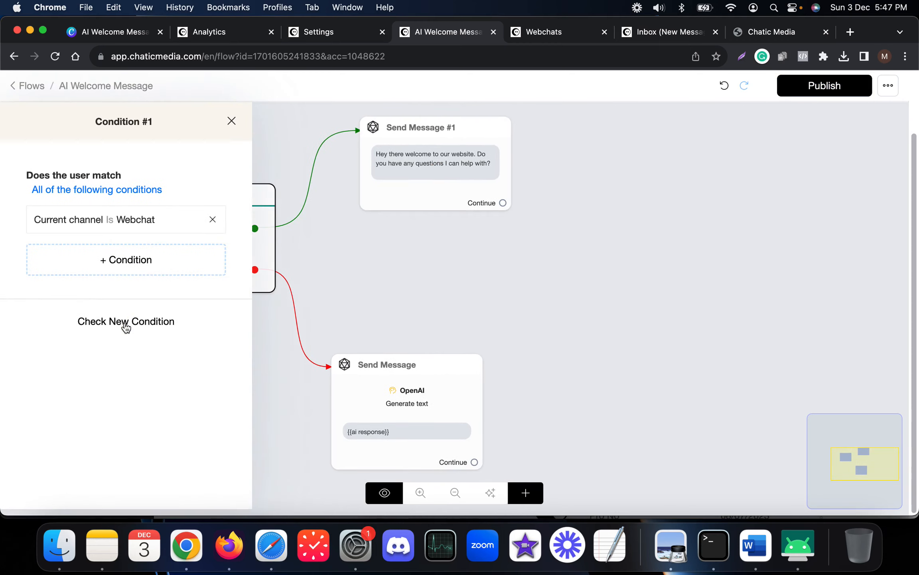
left_click(125, 321)
left_click(106, 360)
left_click(293, 120)
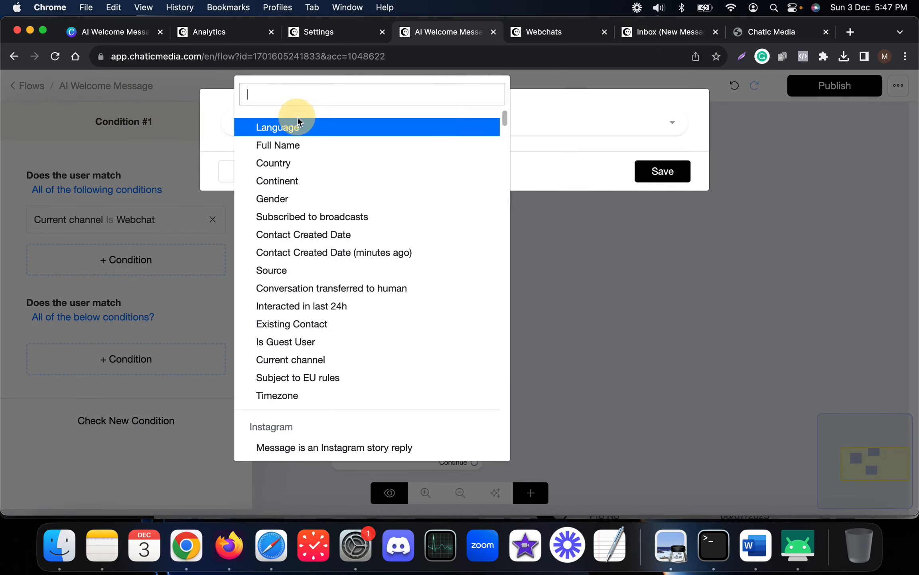
type("curre")
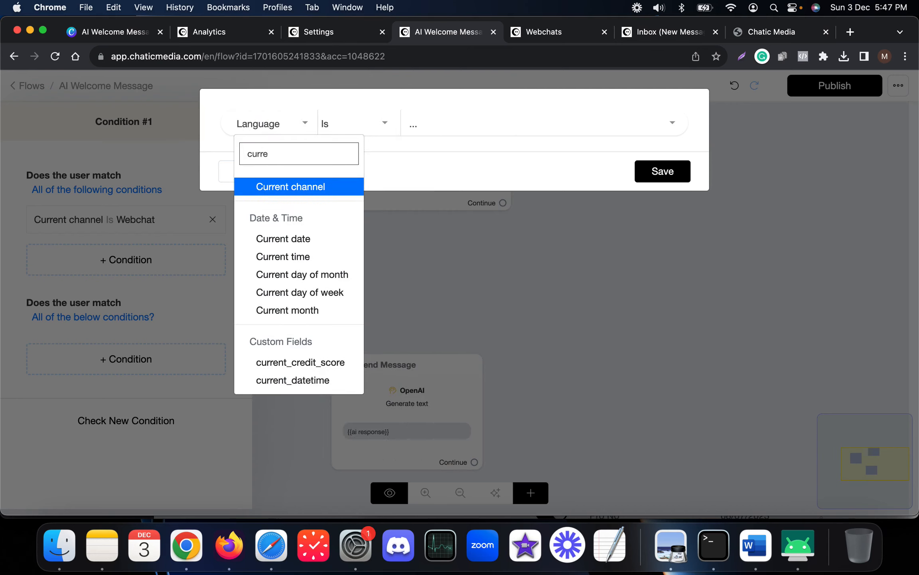
left_click(303, 187)
left_click(405, 125)
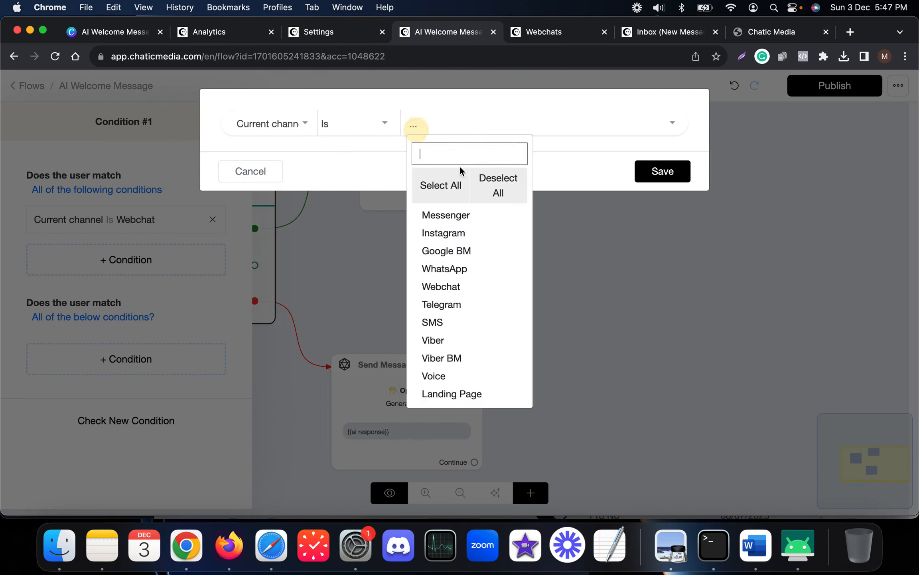
left_click(467, 214)
left_click(542, 268)
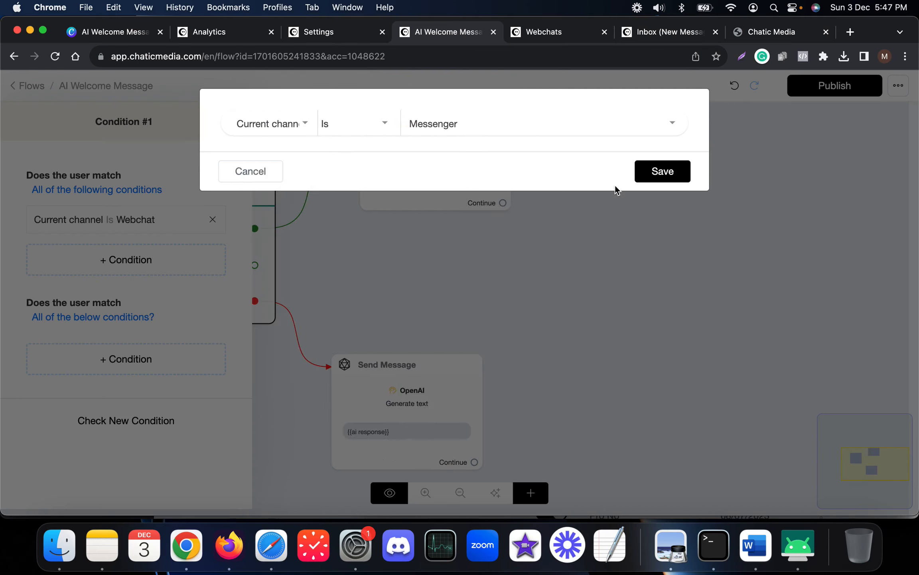
left_click(662, 171)
left_click(506, 317)
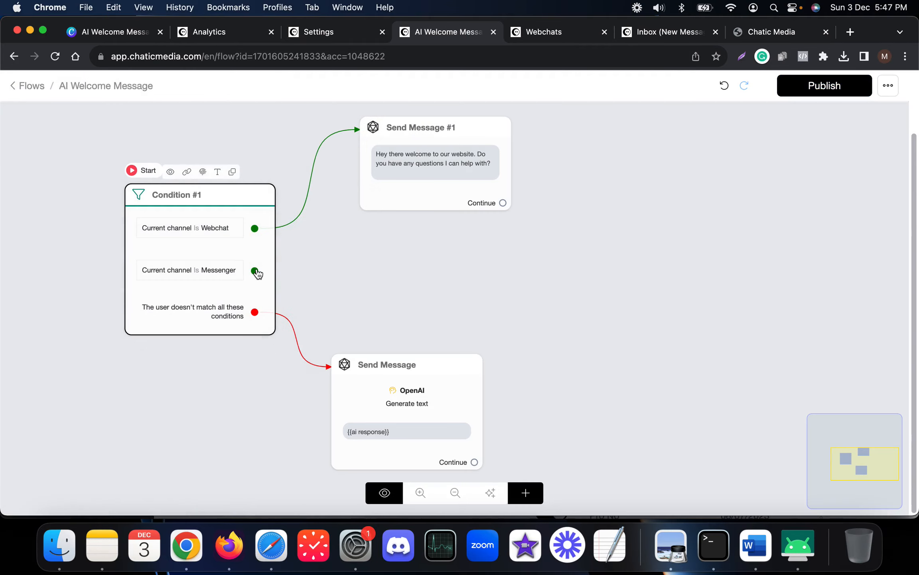
left_click_drag(389, 263, 443, 264)
left_click(547, 361)
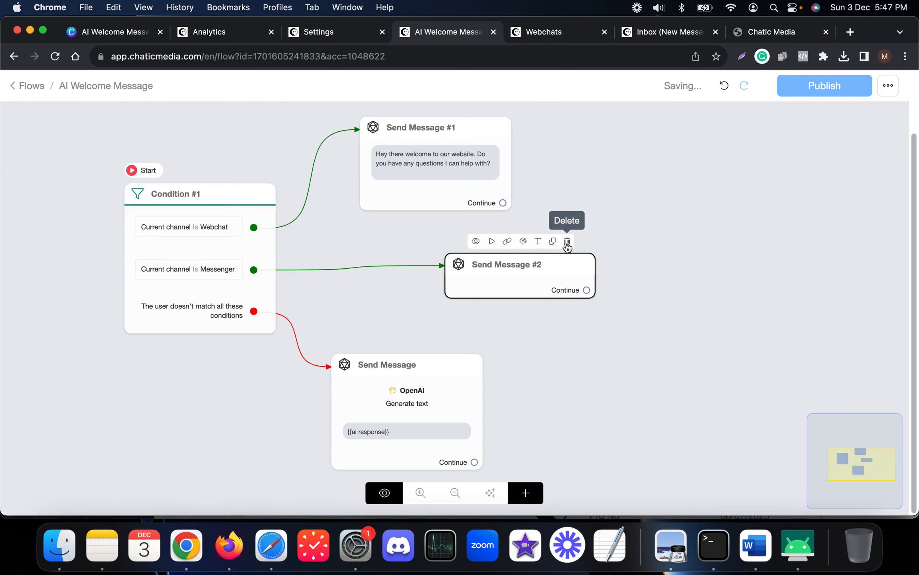
left_click(567, 241)
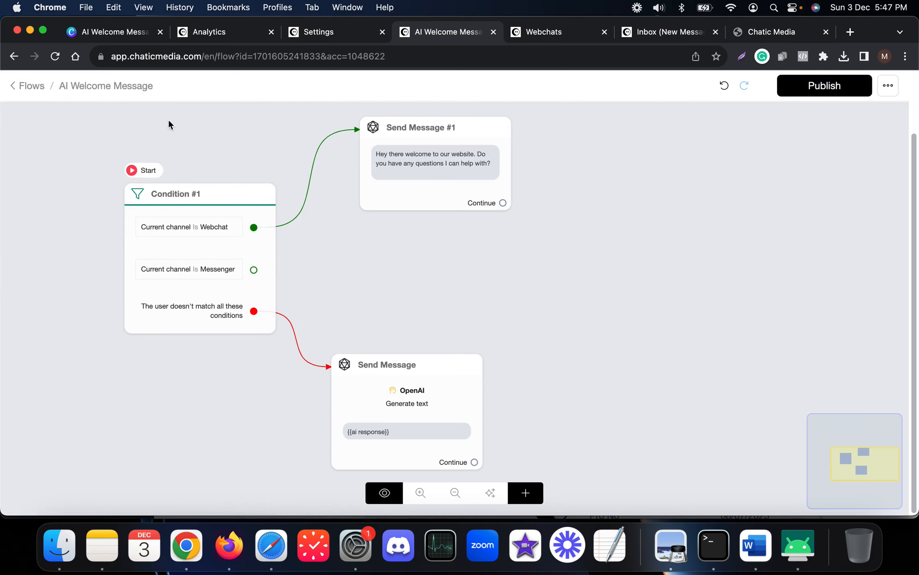
Check which flow is set as the Facebook Messenger welcome message in the channel settings.
left_click(314, 34)
scroll(424, 287, "up", 5)
left_click(349, 238)
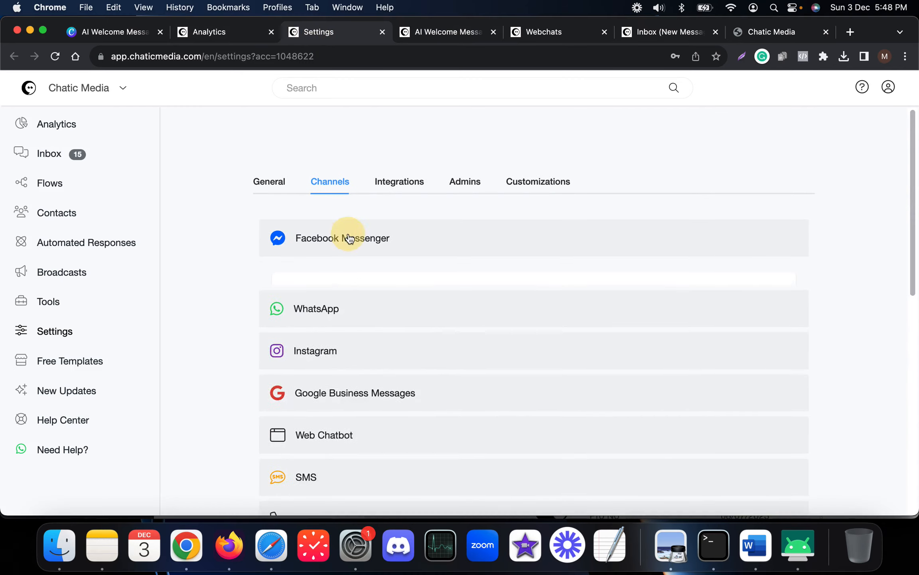
scroll(423, 279, "down", 2)
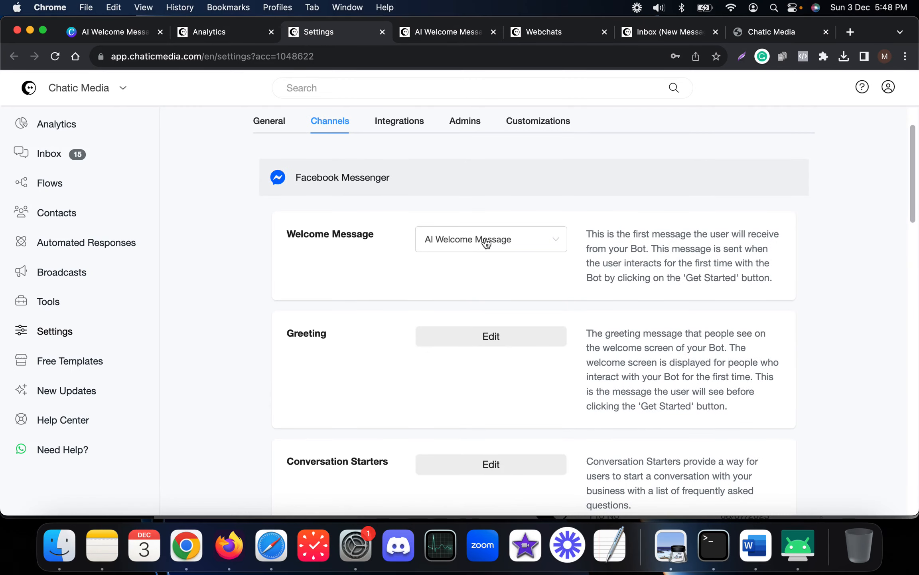
Connect the condition's Messenger branch to the OpenAI Send Message block and publish the AI Welcome Message flow.
left_click(421, 30)
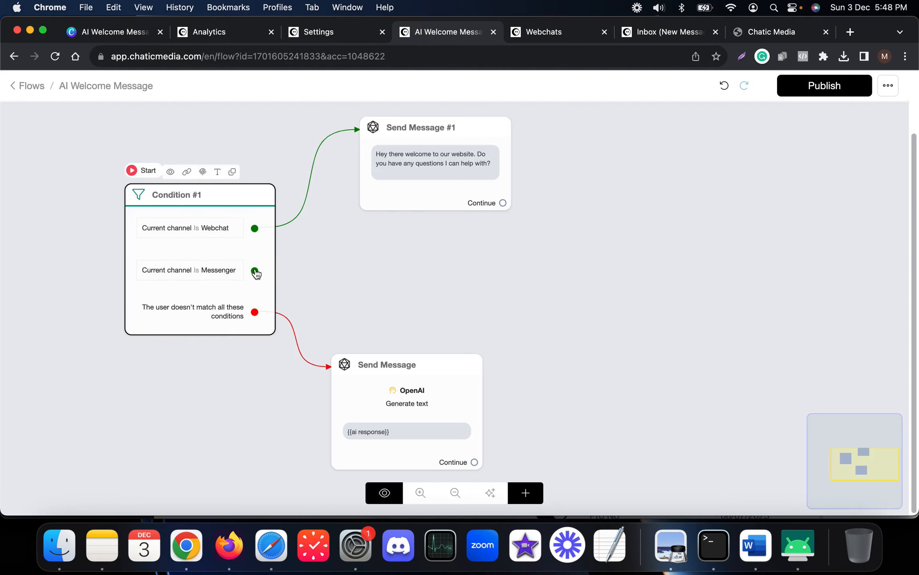
left_click_drag(255, 271, 425, 420)
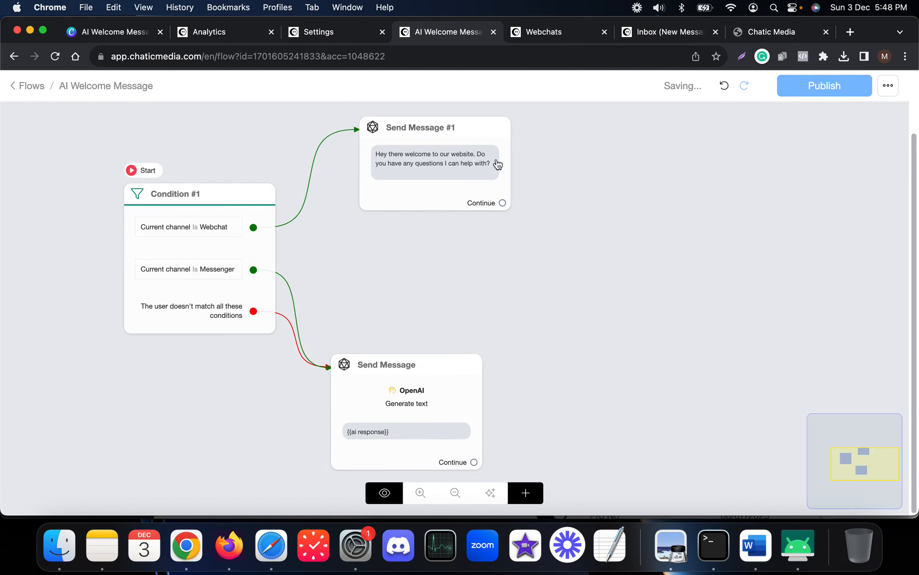
left_click(850, 94)
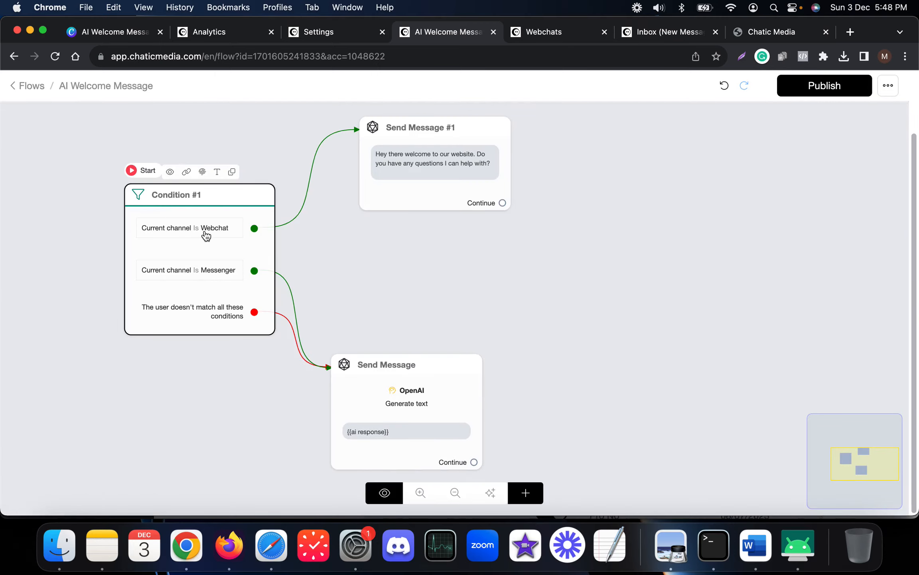
Delete the most recent webchat guest contact from the inbox so the webchat can be tested as a new visitor.
left_click(642, 31)
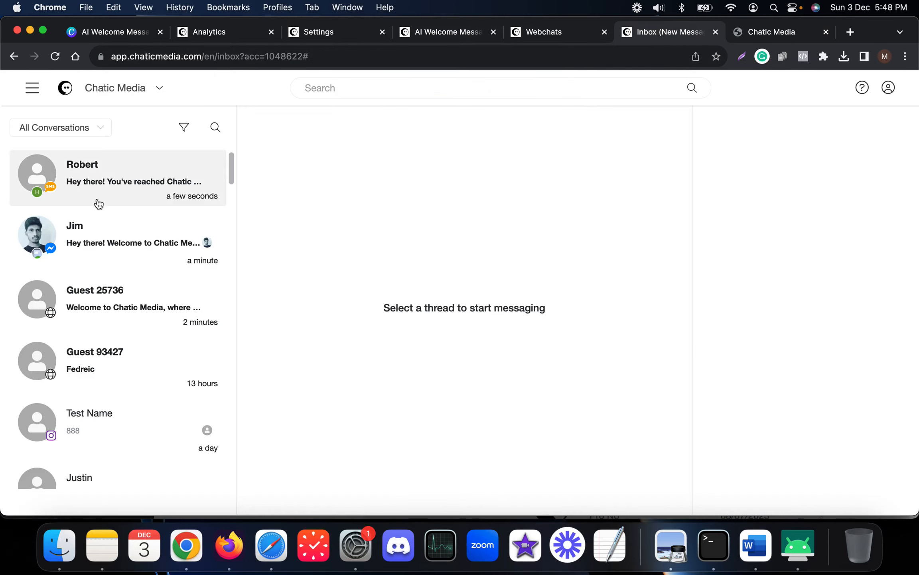
left_click(55, 55)
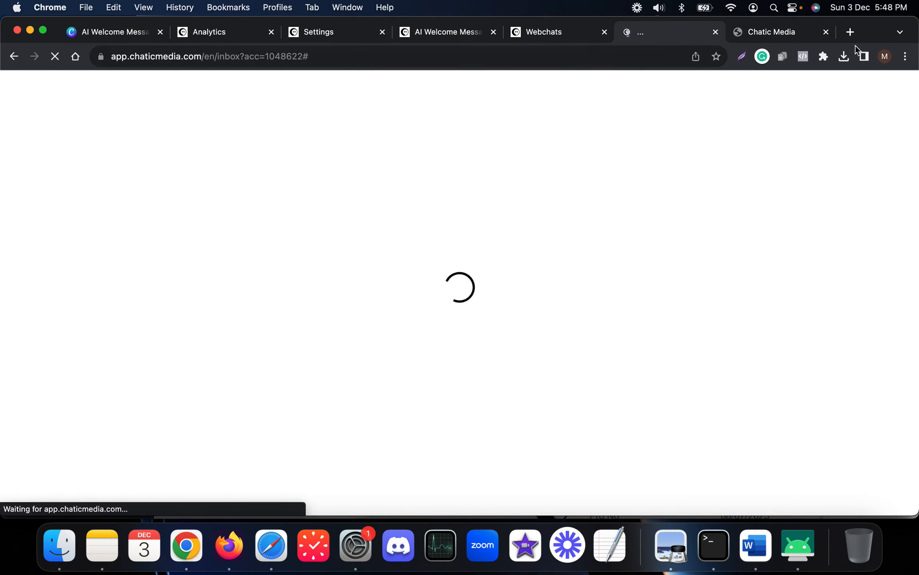
left_click(778, 40)
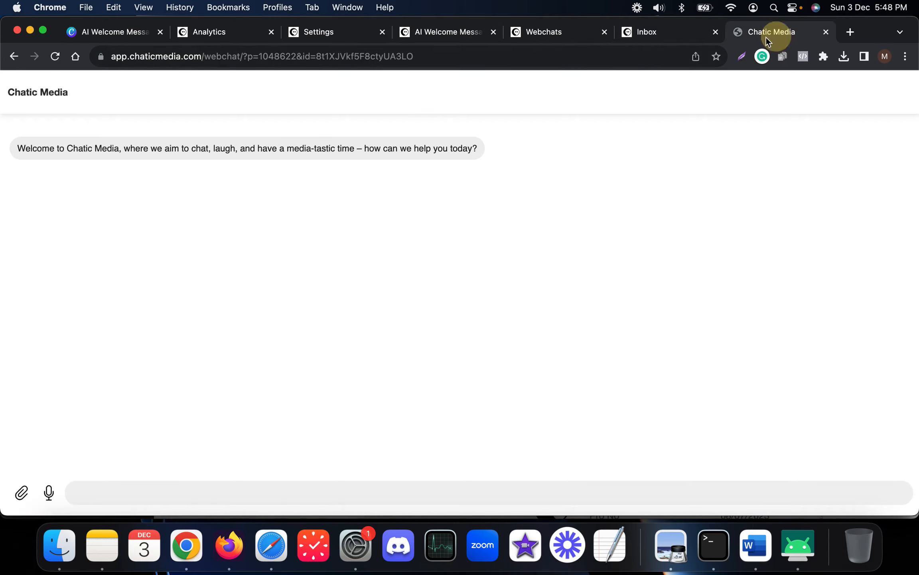
left_click(661, 34)
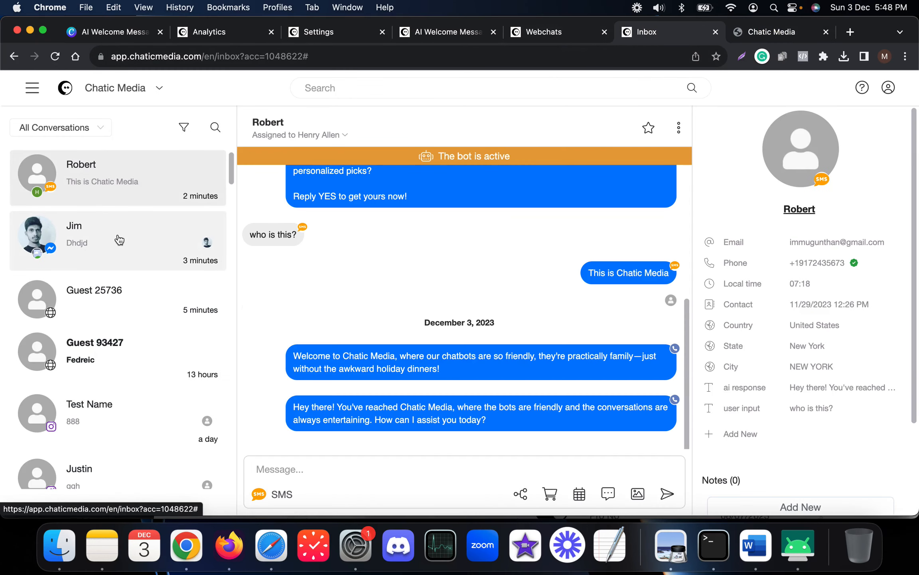
scroll(118, 236, "down", 3)
scroll(118, 233, "up", 2)
left_click(117, 264)
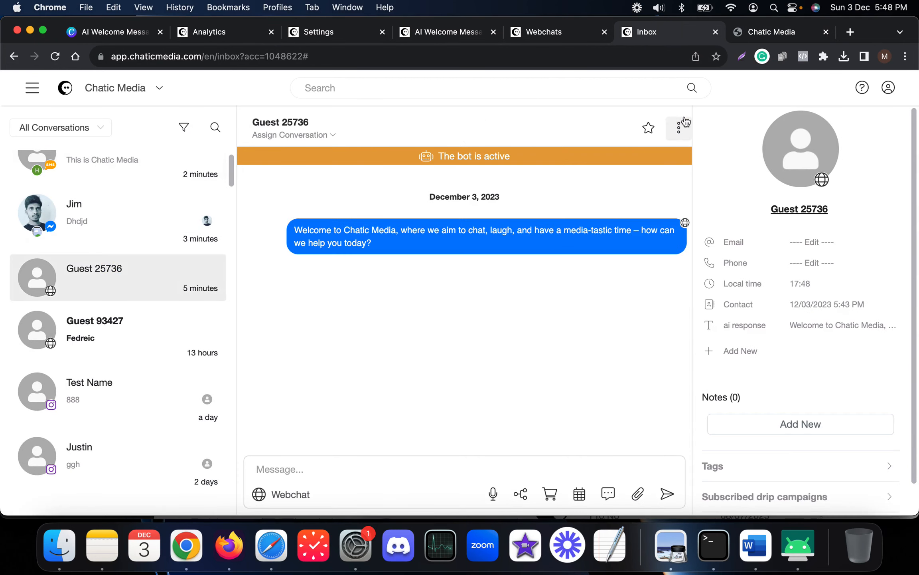
left_click(757, 31)
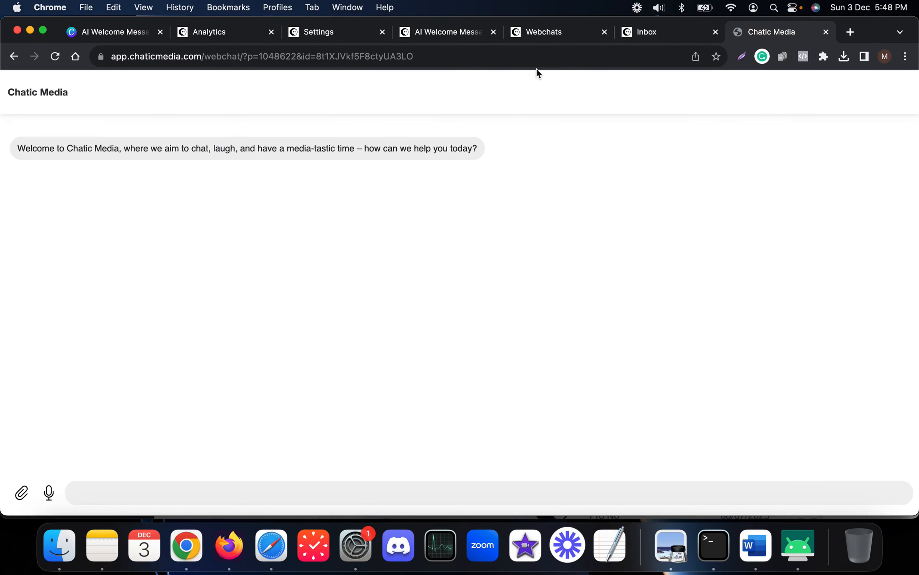
left_click(649, 34)
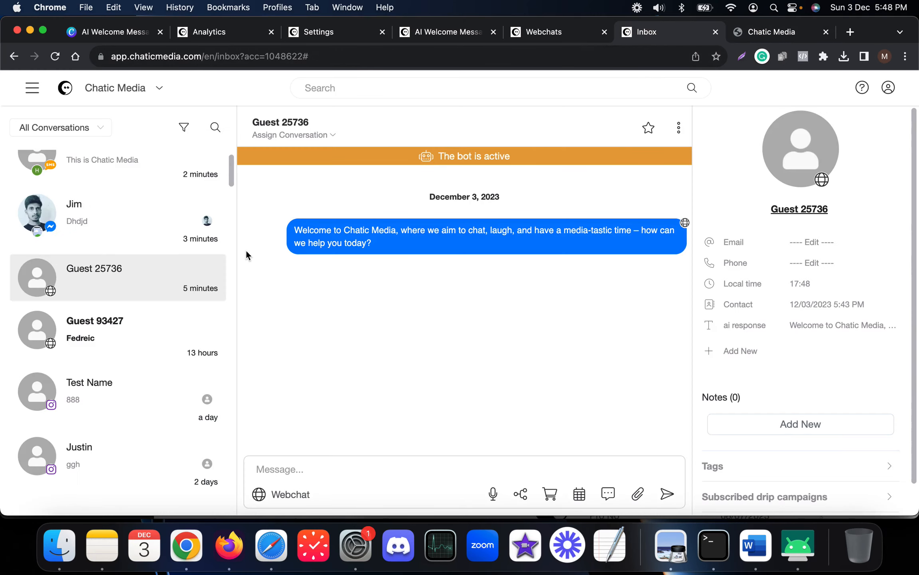
left_click(678, 128)
left_click(666, 261)
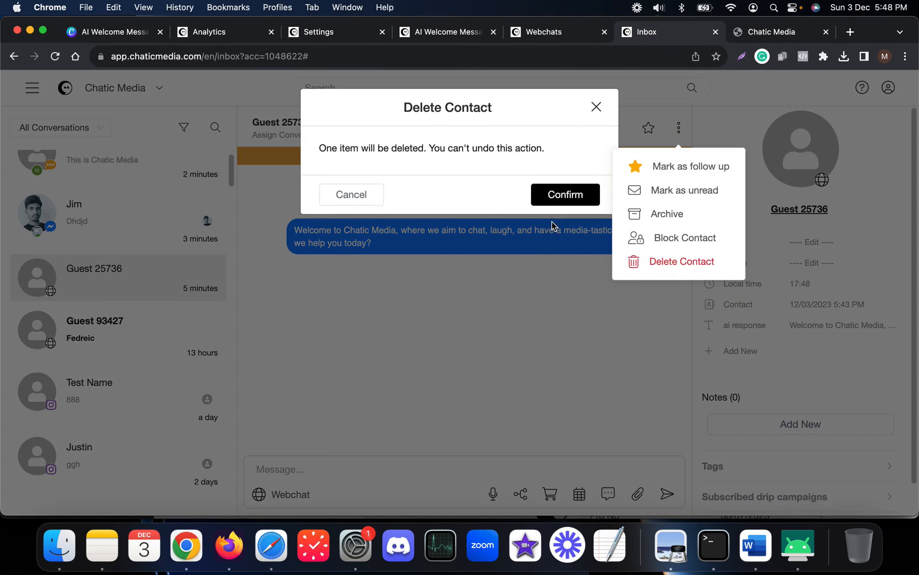
left_click(564, 199)
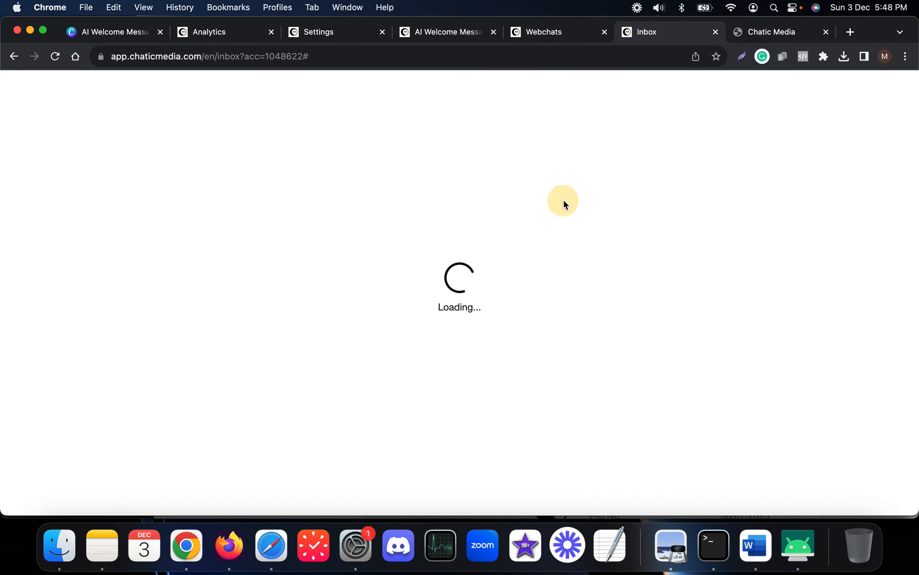
Review the website welcome message on the Webchat branch and publish the AI Welcome Message flow again.
left_click(776, 31)
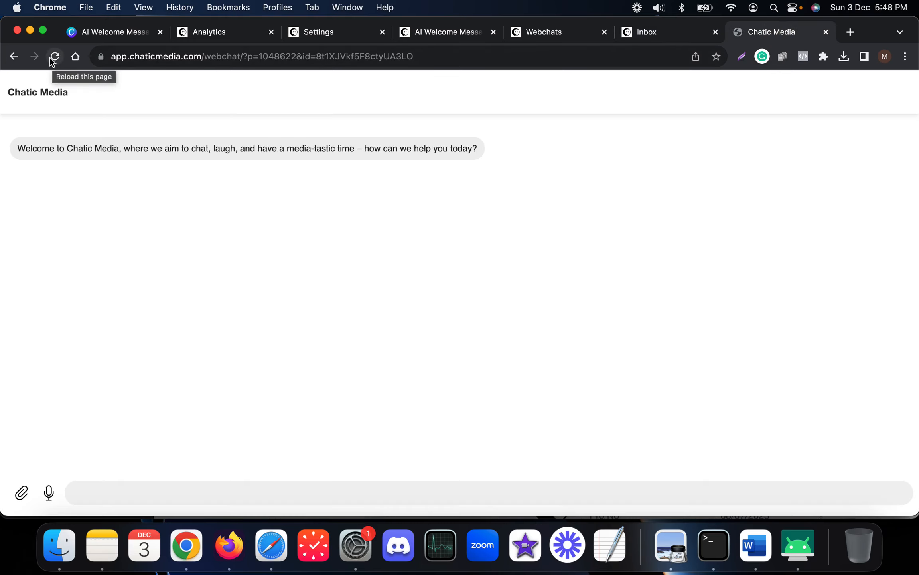
left_click(545, 35)
left_click(455, 35)
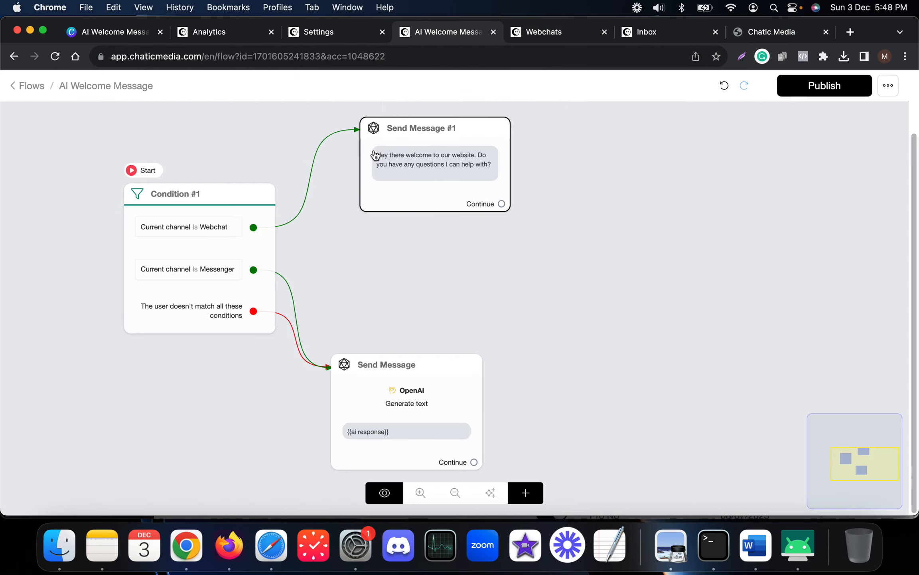
scroll(431, 150, "up", 5)
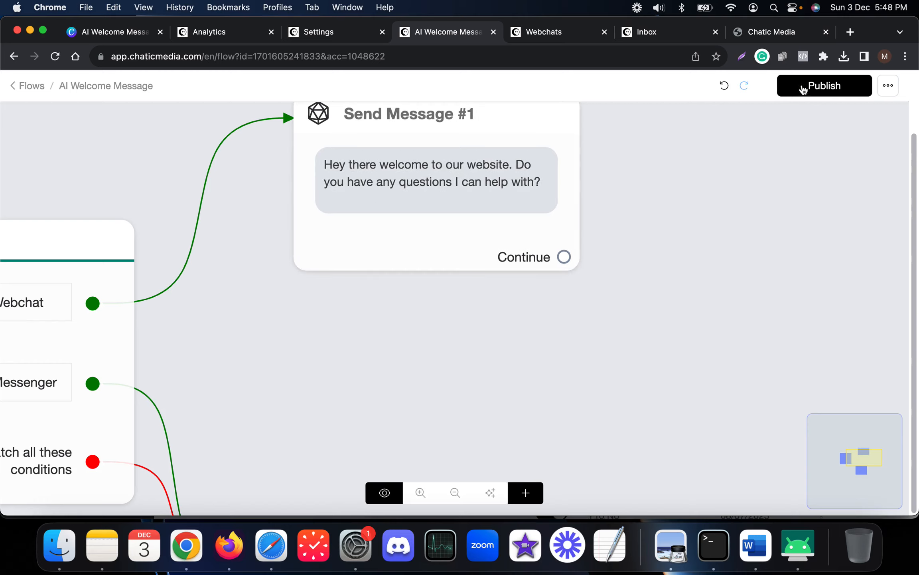
left_click(804, 86)
Reload the test webchat page and read the welcome message sent to a new visitor.
left_click(784, 33)
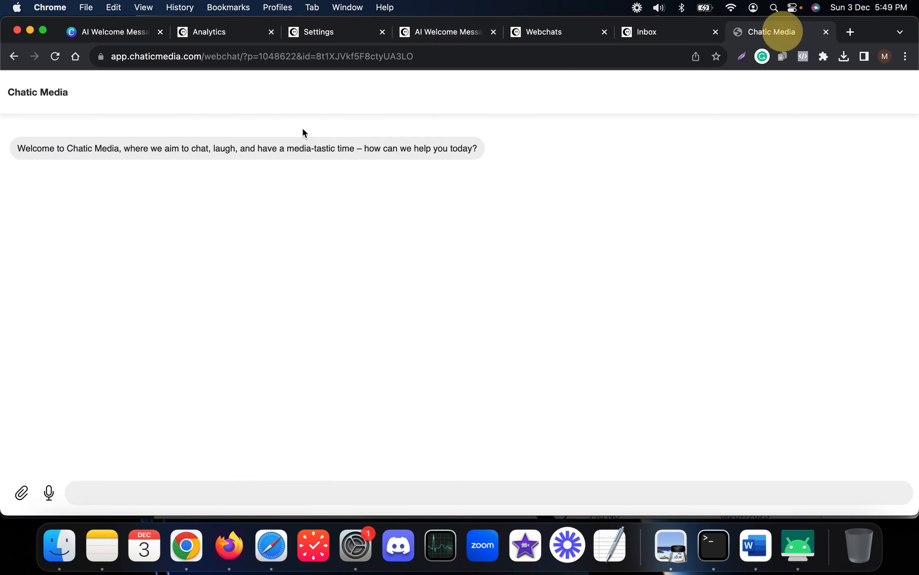
left_click(55, 56)
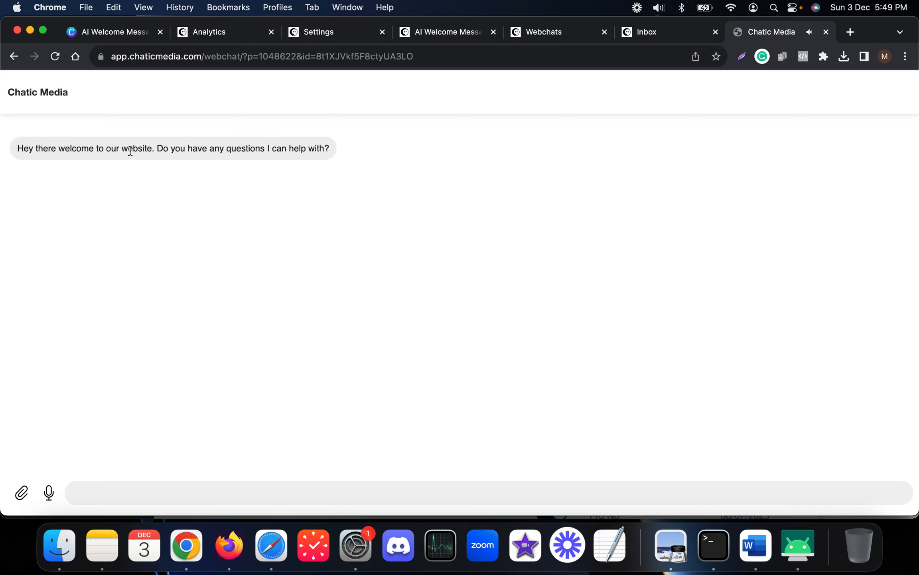
left_click_drag(144, 148, 318, 149)
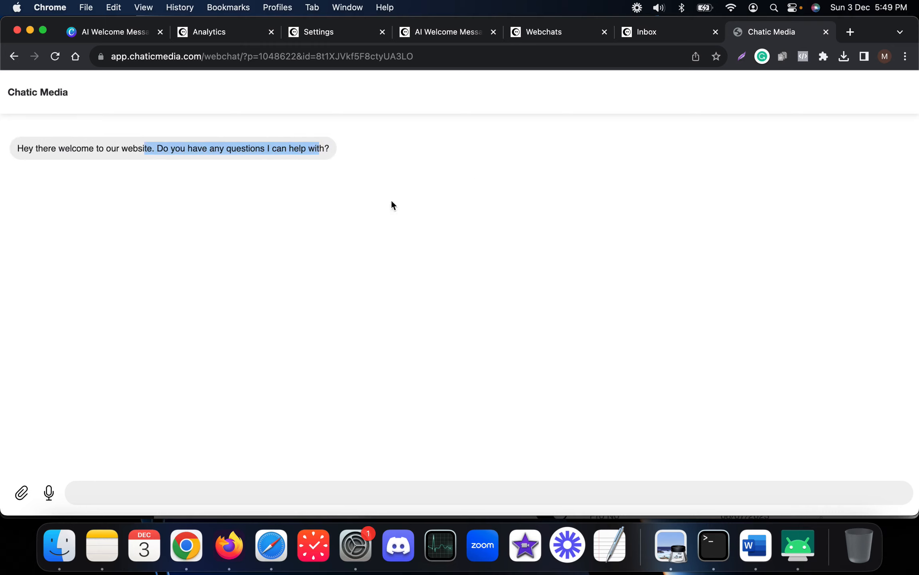
Open the Web Chatbot channel's management page and copy the link of the AI welcome message test webchat.
left_click(462, 41)
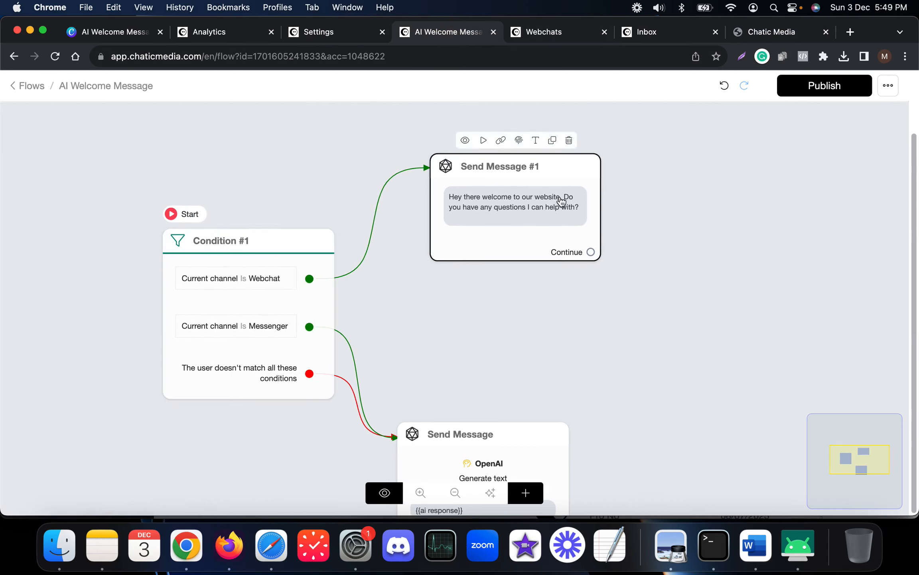
scroll(489, 214, "down", 3)
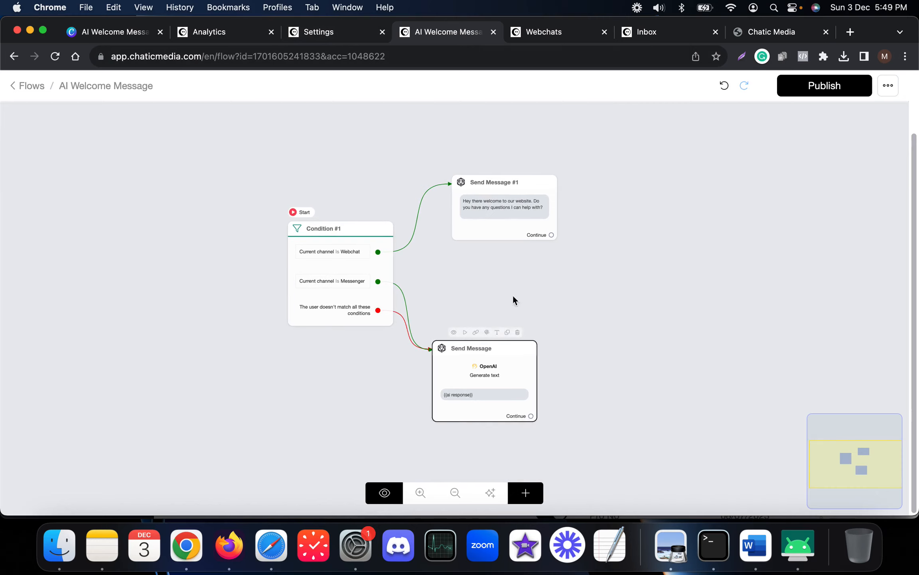
left_click(330, 38)
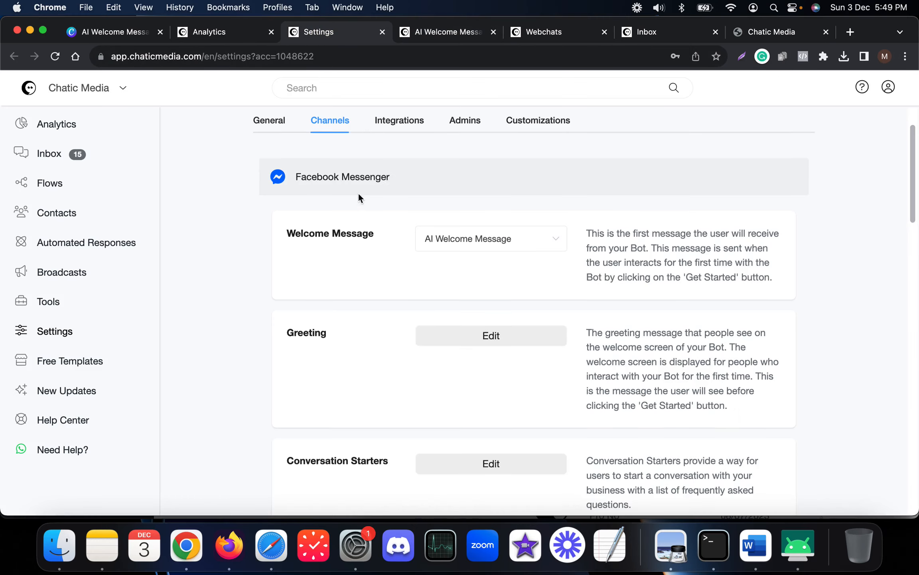
scroll(357, 195, "down", 10)
scroll(364, 183, "down", 10)
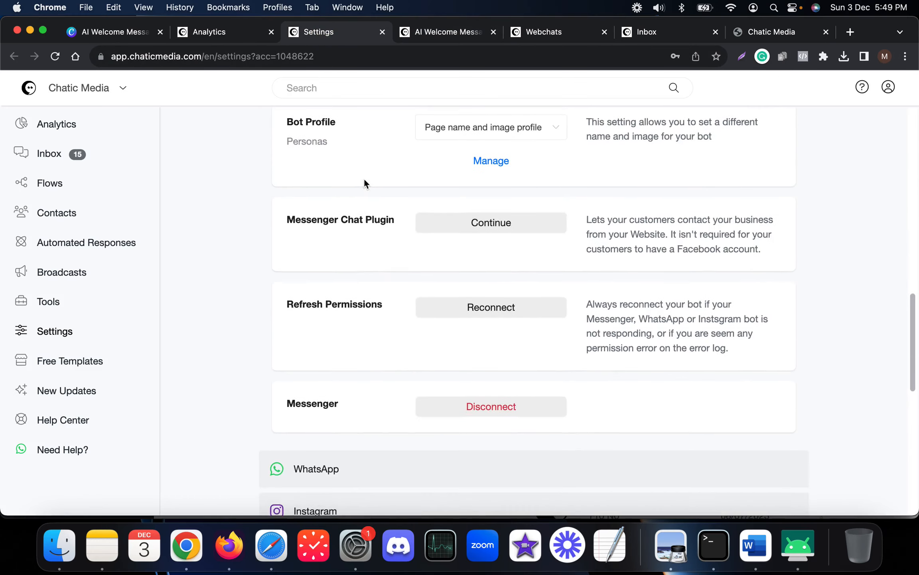
scroll(461, 311, "down", 4)
scroll(455, 295, "up", 5)
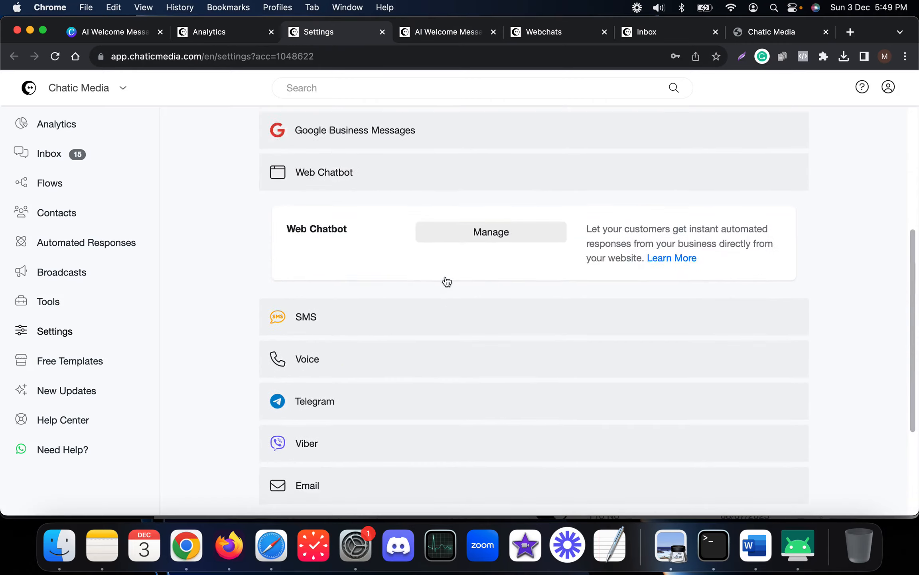
left_click(473, 243)
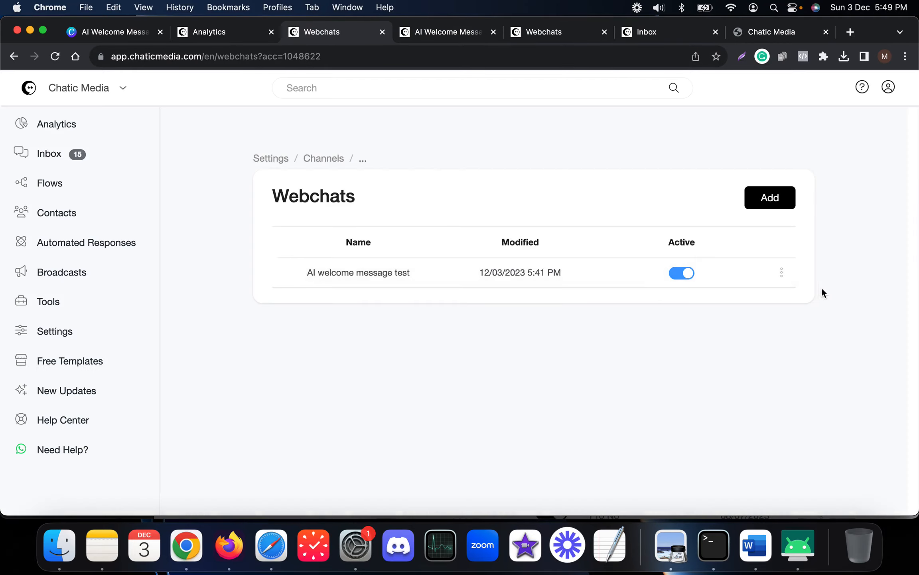
left_click(782, 274)
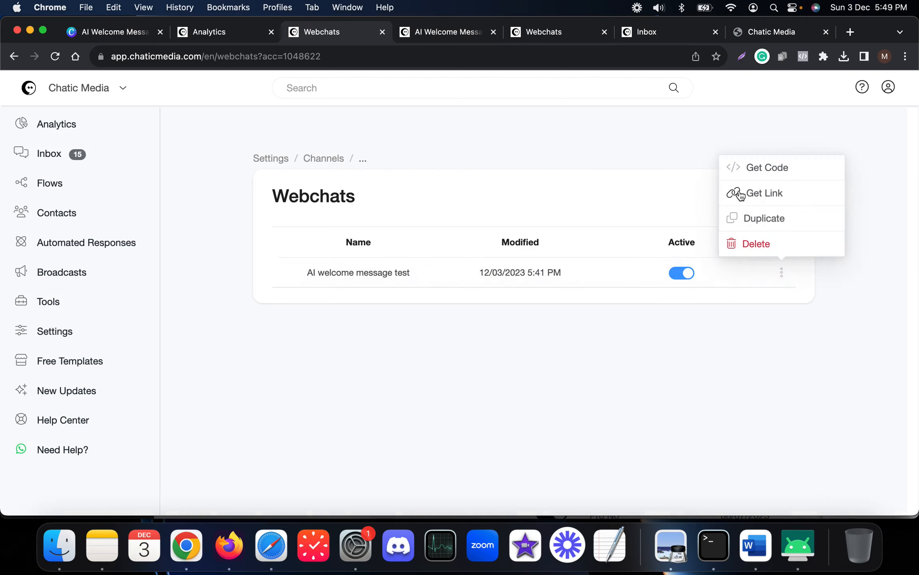
left_click(743, 195)
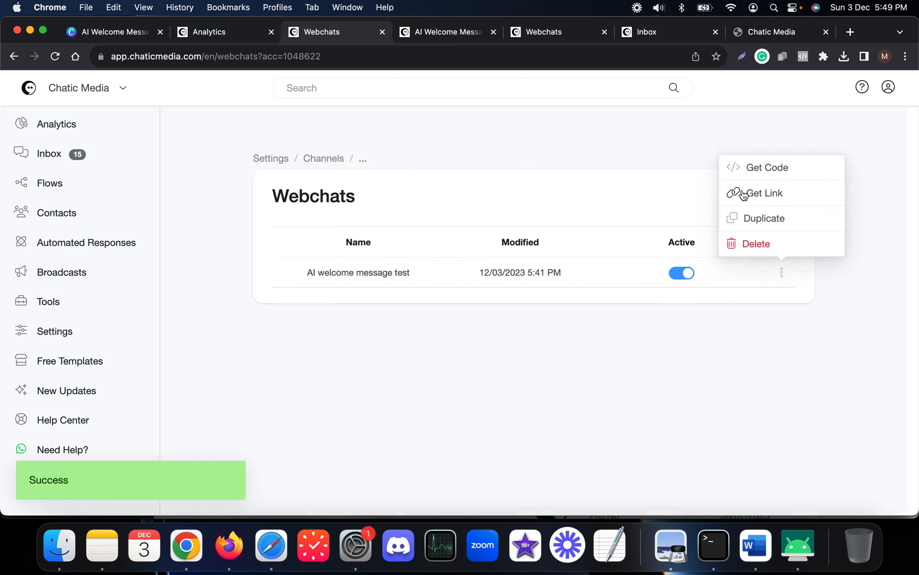
Return to the open test webchat page and inspect its link address.
left_click(782, 31)
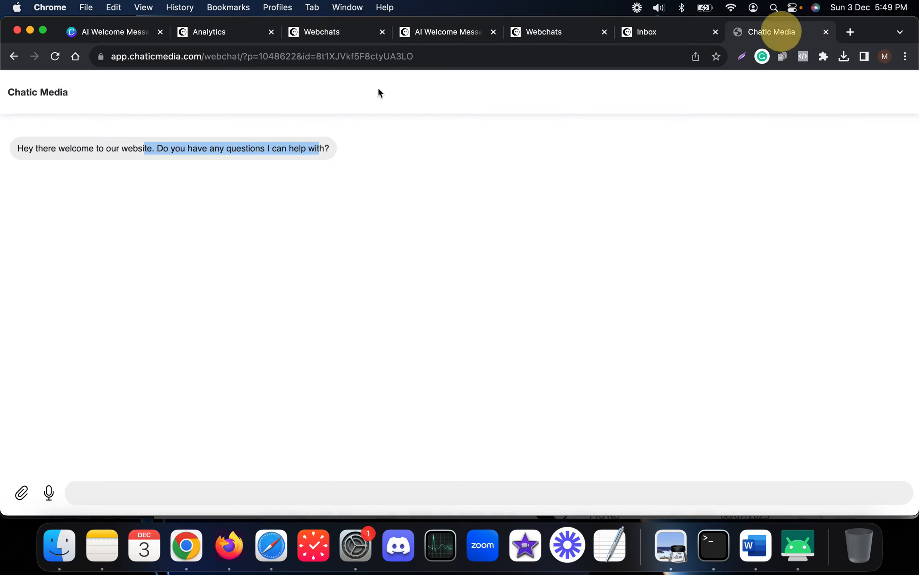
left_click(443, 57)
left_click(222, 56)
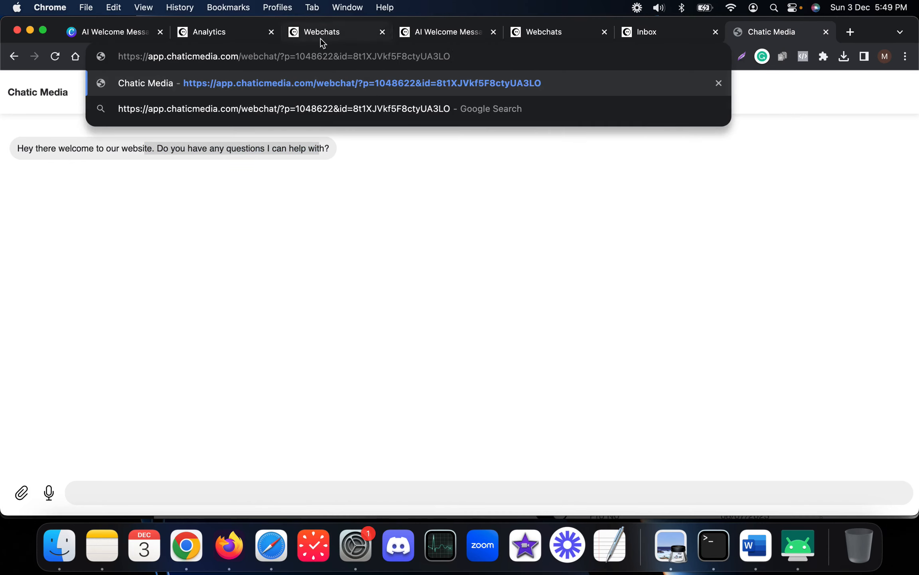
Copy the website embed code of the AI welcome message test webchat and dismiss the notice.
left_click(416, 32)
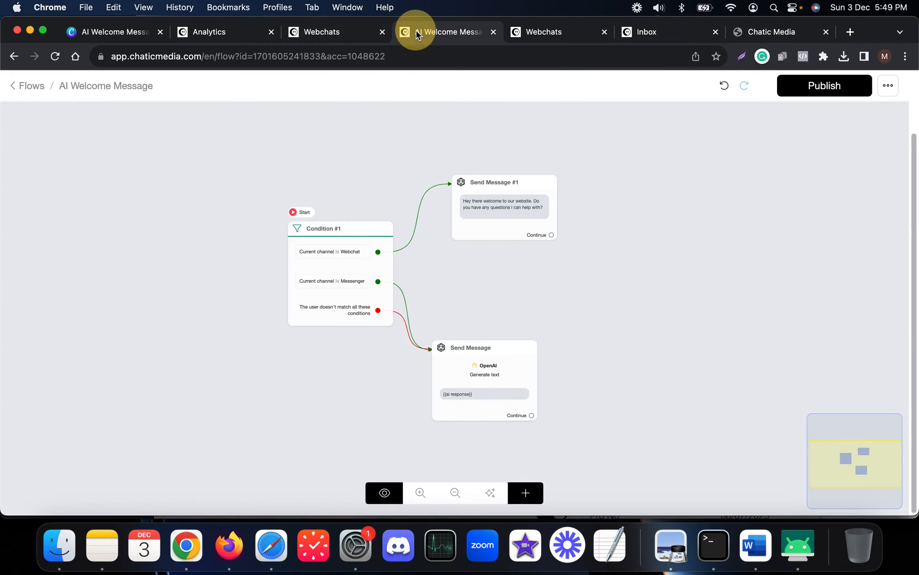
left_click(338, 33)
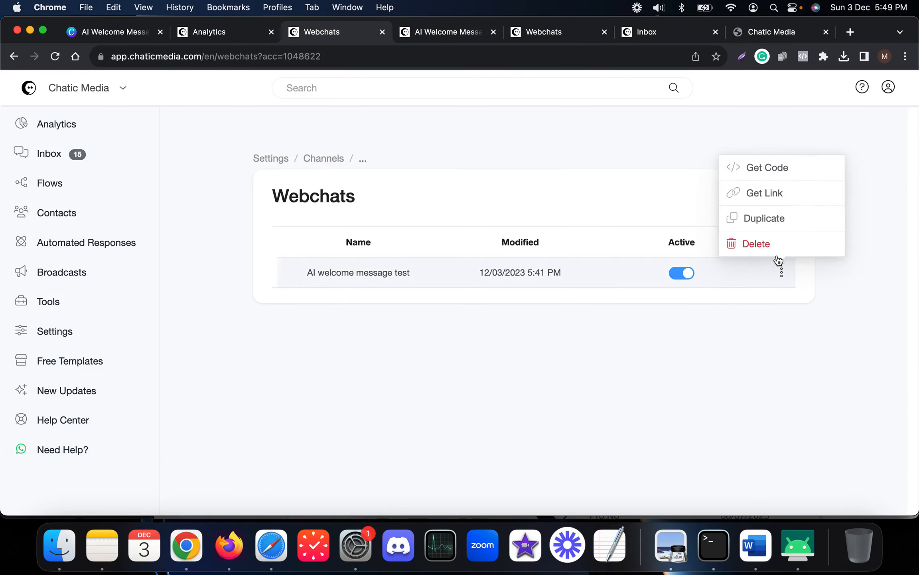
left_click(755, 171)
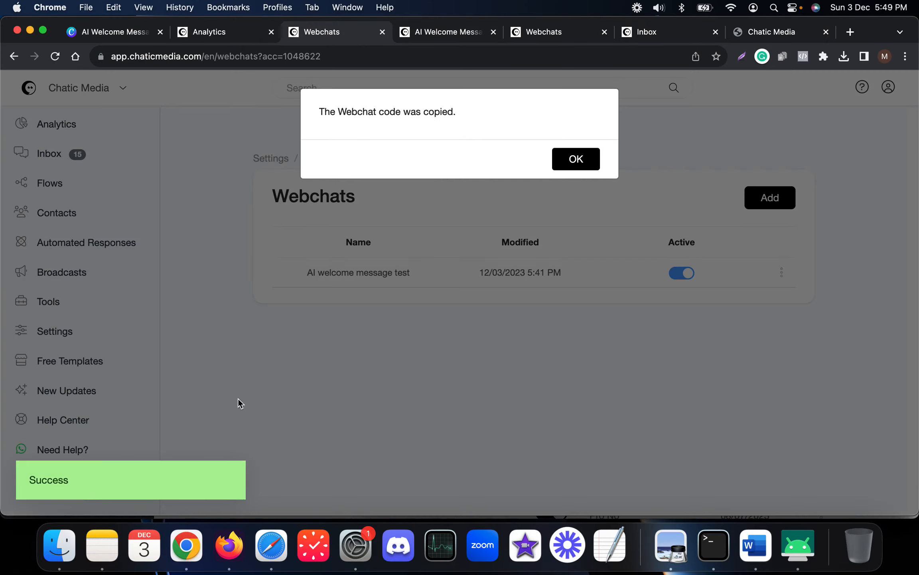
left_click(571, 157)
Paste the copied embed script into the test webchat's message box and select the whole script to examine it.
left_click(758, 32)
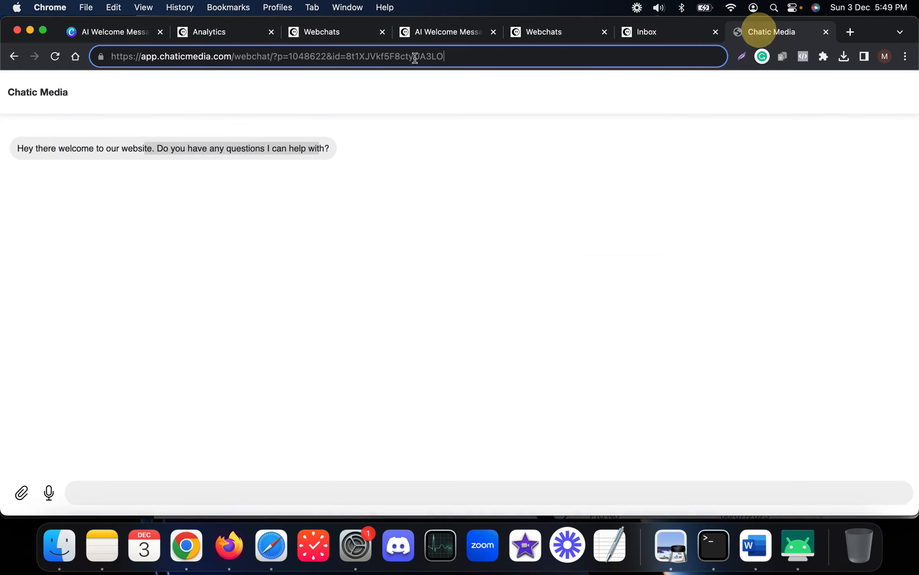
left_click(401, 57)
key("super+a")
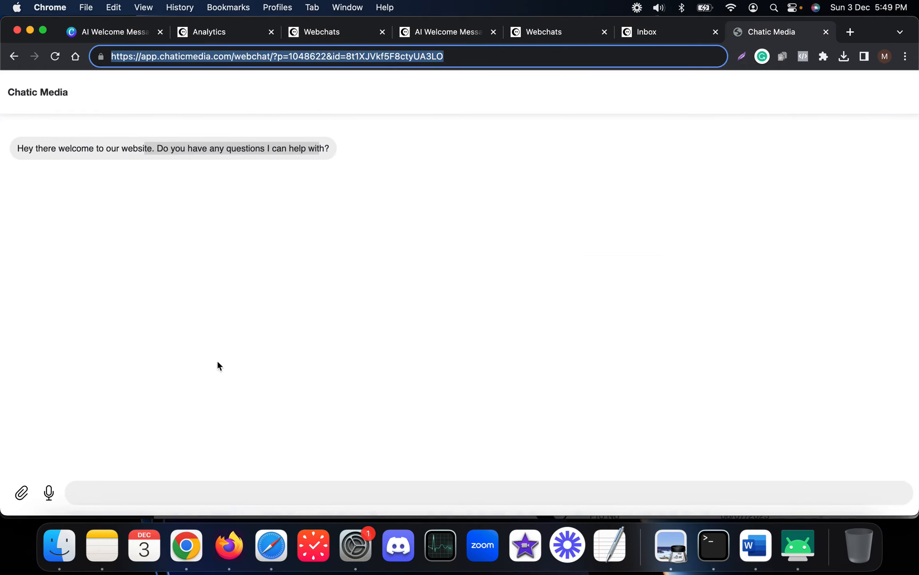
left_click(106, 487)
type("<script src=\"https://app.chaticmedia.com/webchat/plugin.js?v=5\"></script><script>ktt10.setup({id:\"8t1XJVkf5F8ctyUA3LO\",accountId:\"1048622\",color:\"#000000\"})</script>")
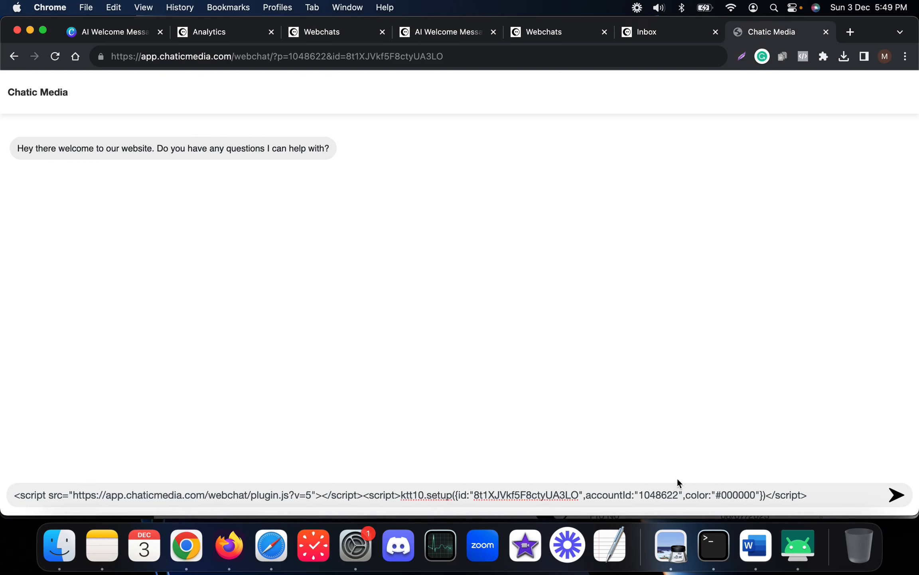
left_click_drag(808, 495, 4, 492)
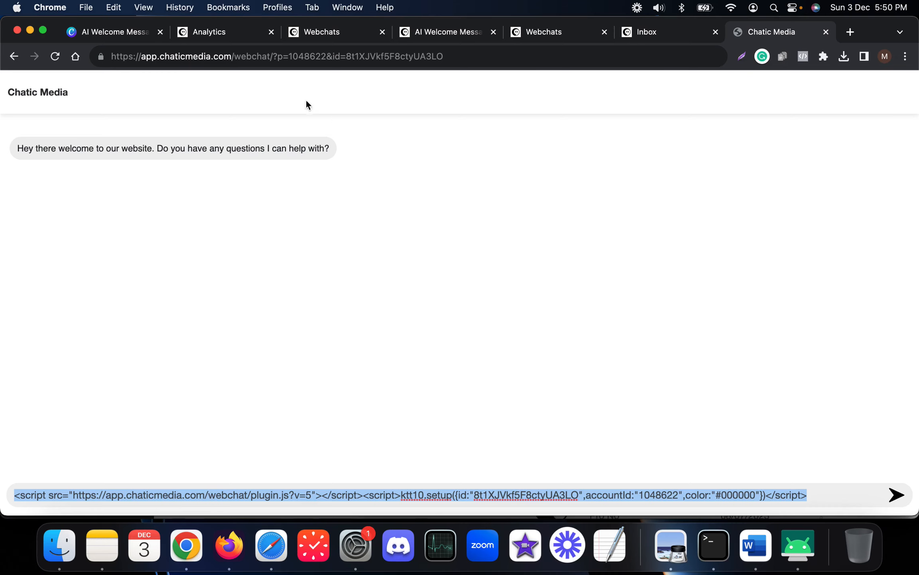
Switch to the Canva presentation and advance to the Supported Channels slide.
left_click(103, 34)
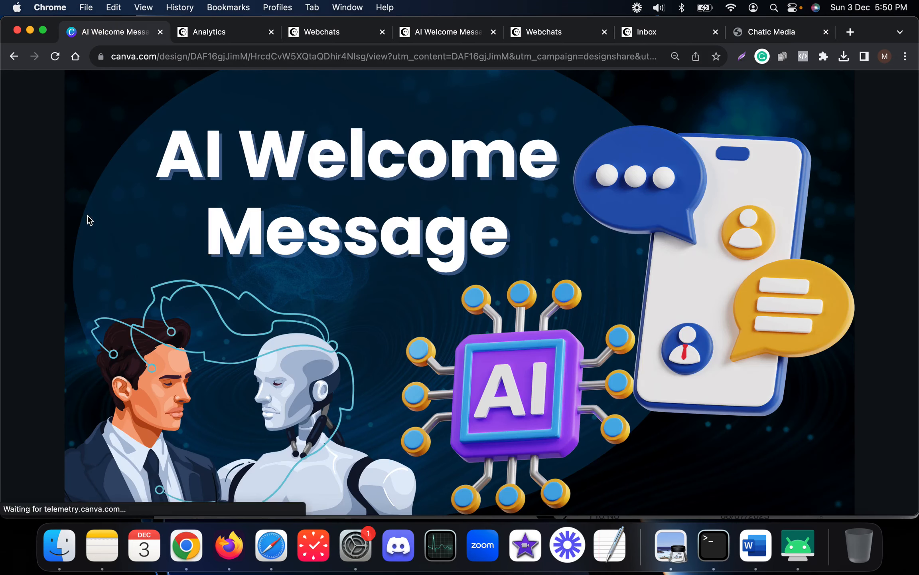
left_click(700, 266)
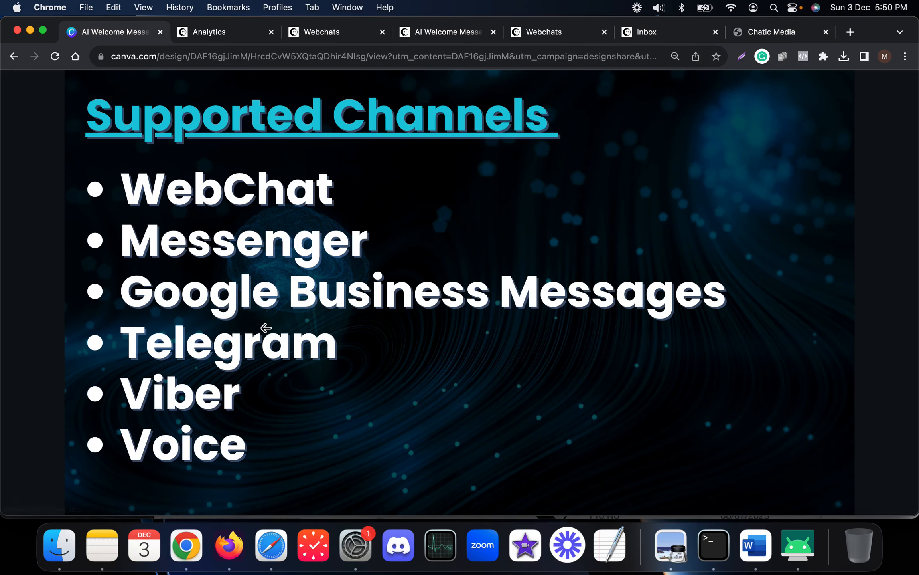